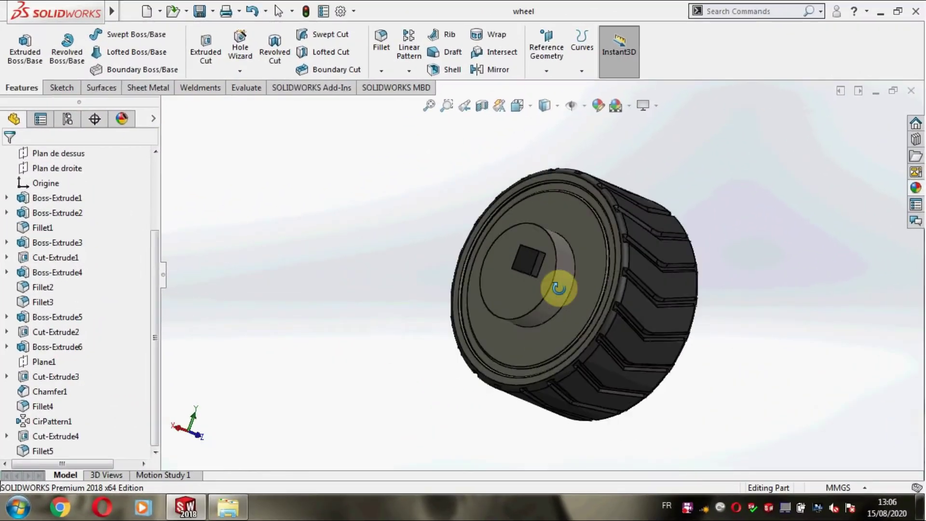
Step: Orbit and zoom around the finished wheel to inspect its hub side and side views
middle_drag(445, 240, 657, 353)
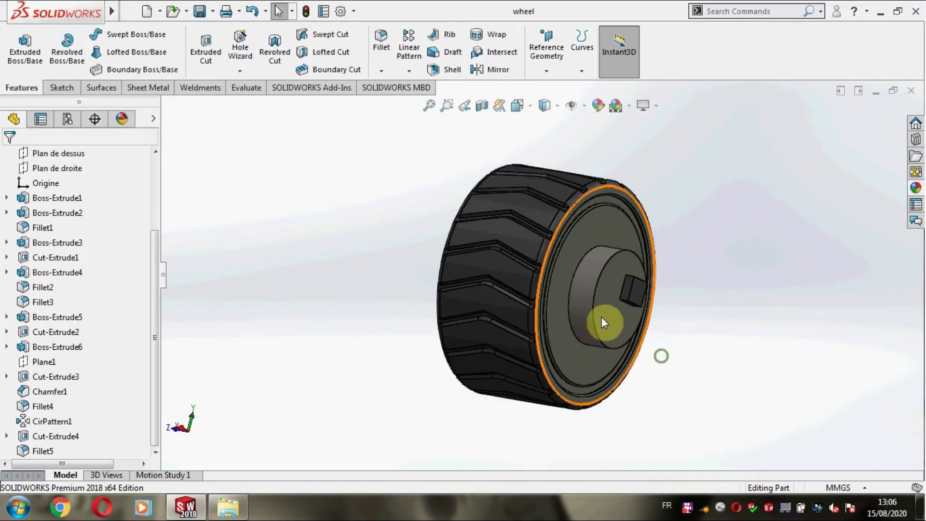
scroll(602, 323, down, 5)
scroll(776, 296, down, 2)
scroll(763, 290, up, 5)
mouse_move(280, 193)
middle_down()
mouse_move(379, 219)
mouse_move(459, 215)
middle_up()
scroll(452, 212, down, 2)
scroll(615, 341, down, 2)
scroll(451, 240, down, 2)
scroll(413, 217, up, 5)
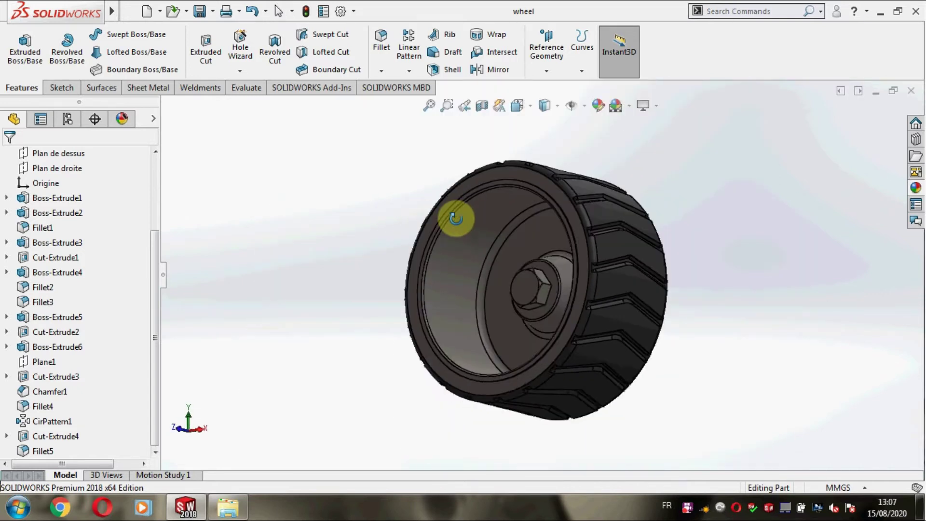
scroll(494, 267, down, 2)
scroll(555, 276, down, 2)
scroll(558, 272, up, 5)
mouse_move(559, 275)
middle_down()
mouse_move(352, 207)
mouse_move(413, 227)
mouse_move(458, 285)
mouse_move(486, 355)
mouse_move(626, 387)
mouse_move(709, 420)
mouse_move(737, 380)
middle_up()
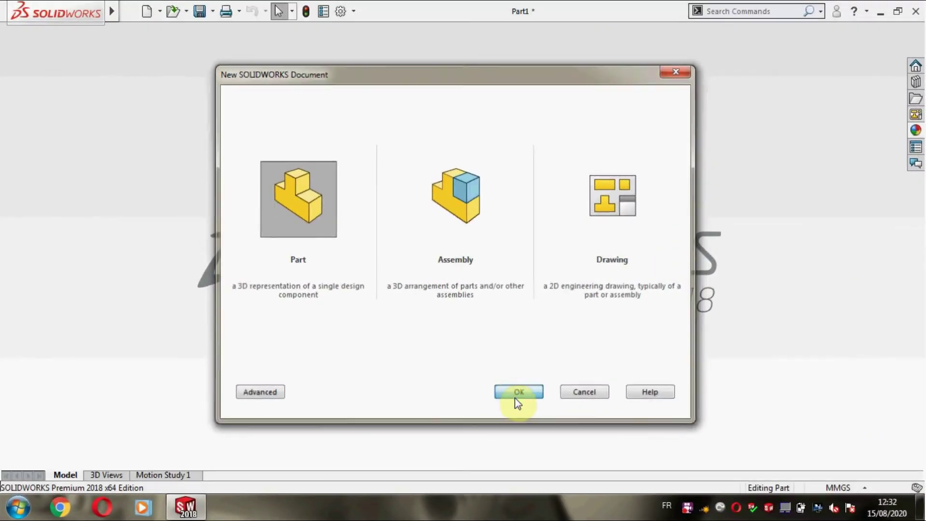
Step: Start a new part and sketch a circle at the origin on Plan de face
click(514, 397)
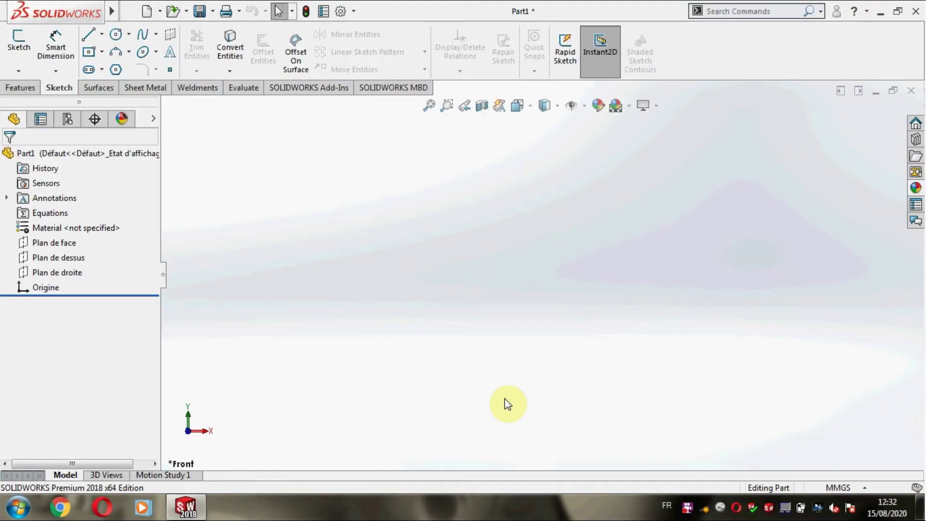
click(68, 238)
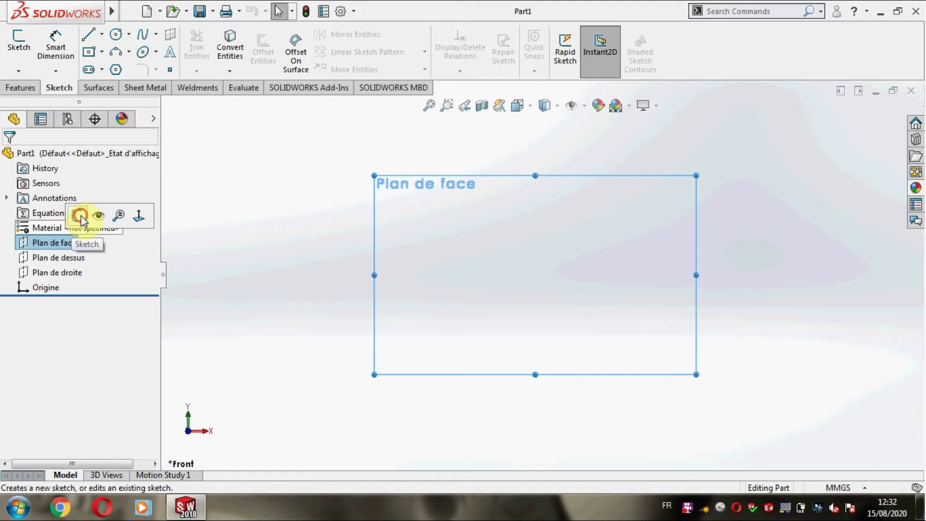
click(80, 216)
click(112, 37)
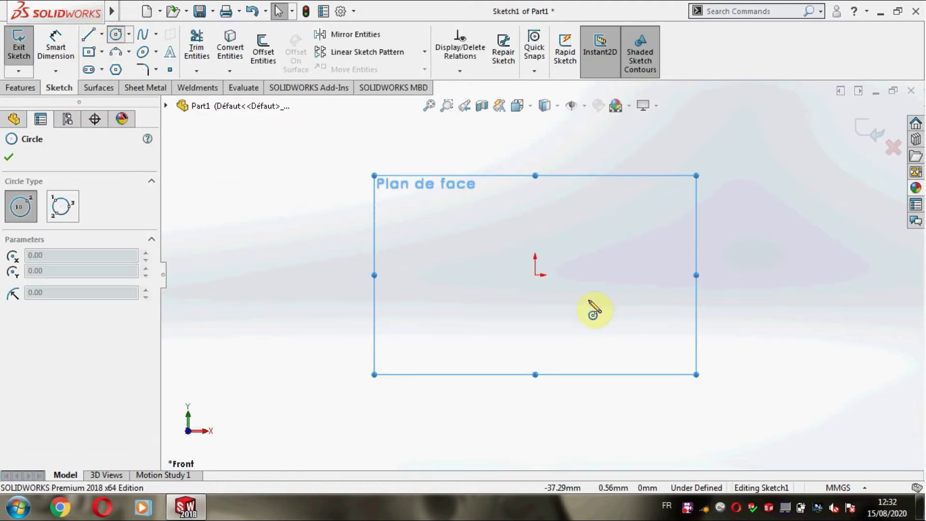
click(535, 275)
click(441, 226)
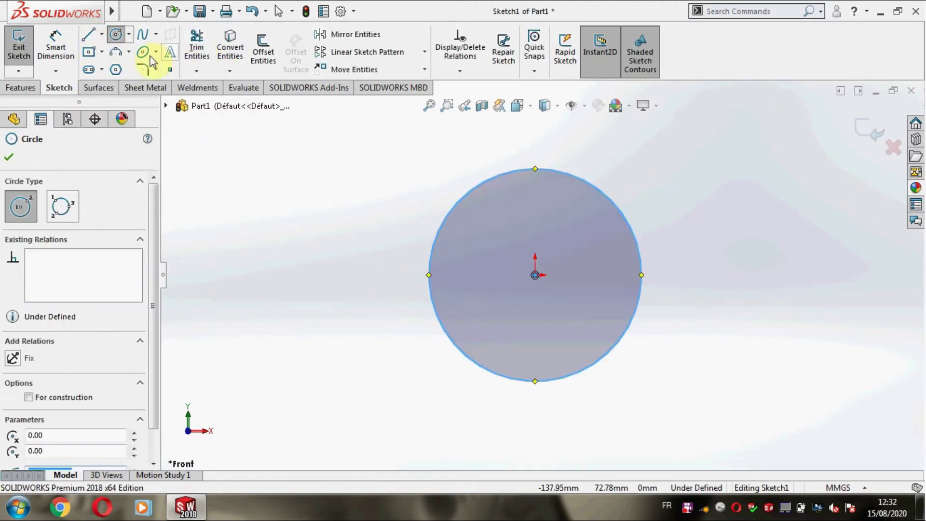
Step: Dimension the circle to a 400 mm diameter
click(60, 40)
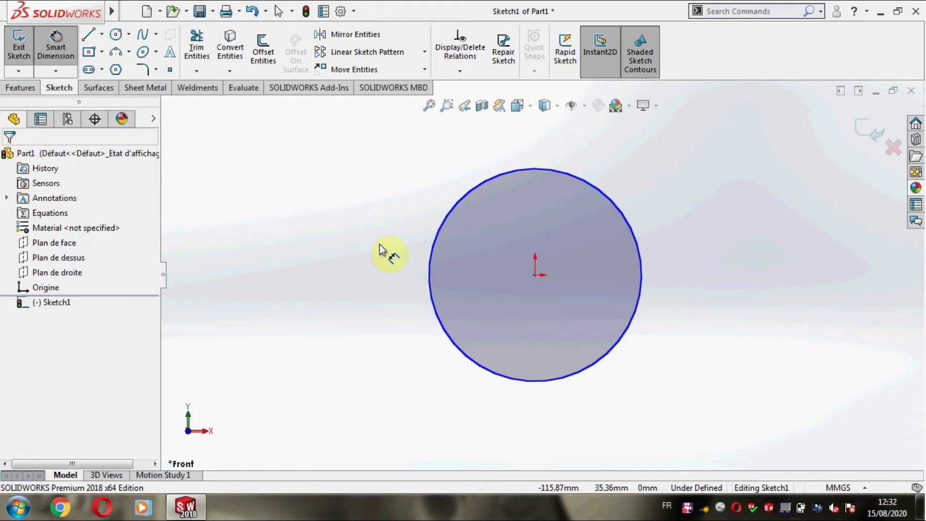
click(430, 259)
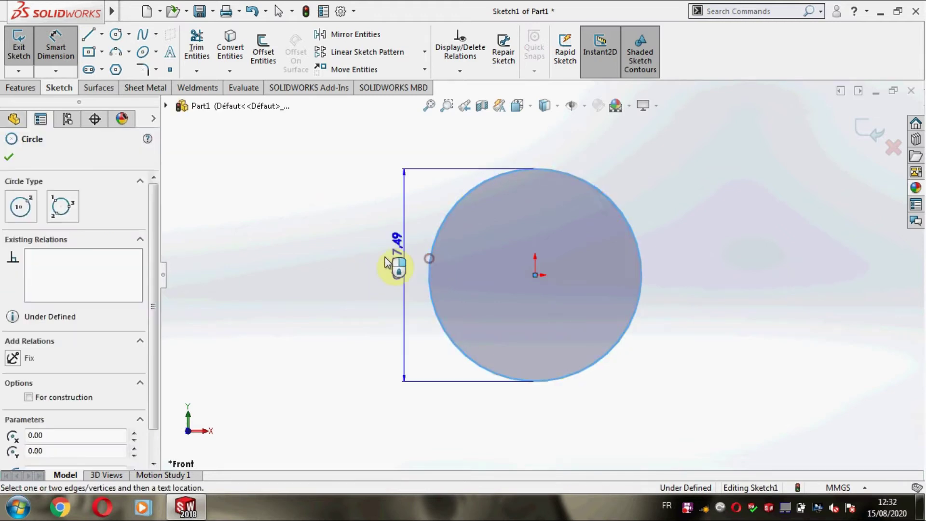
click(355, 263)
text(400)
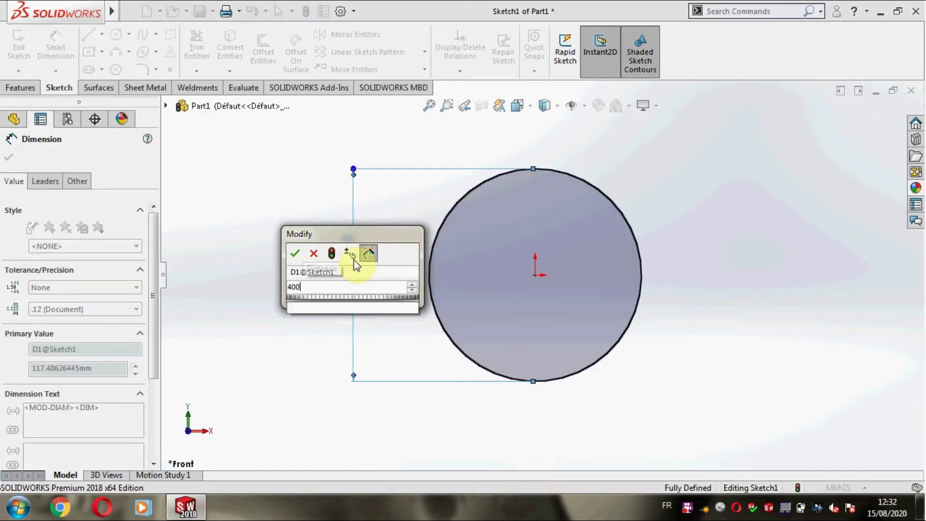
key(Return)
click(9, 157)
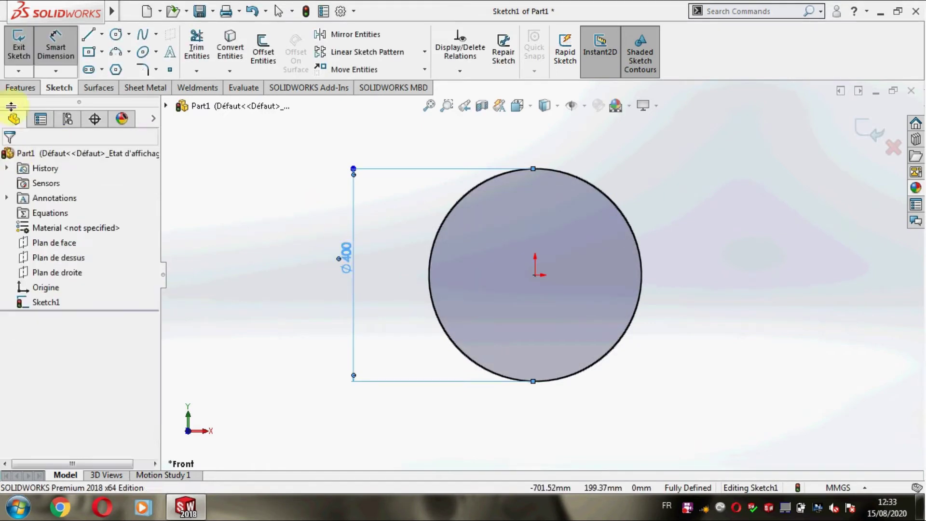
Step: Extrude the circle 200 mm into a solid cylinder
click(21, 87)
click(26, 49)
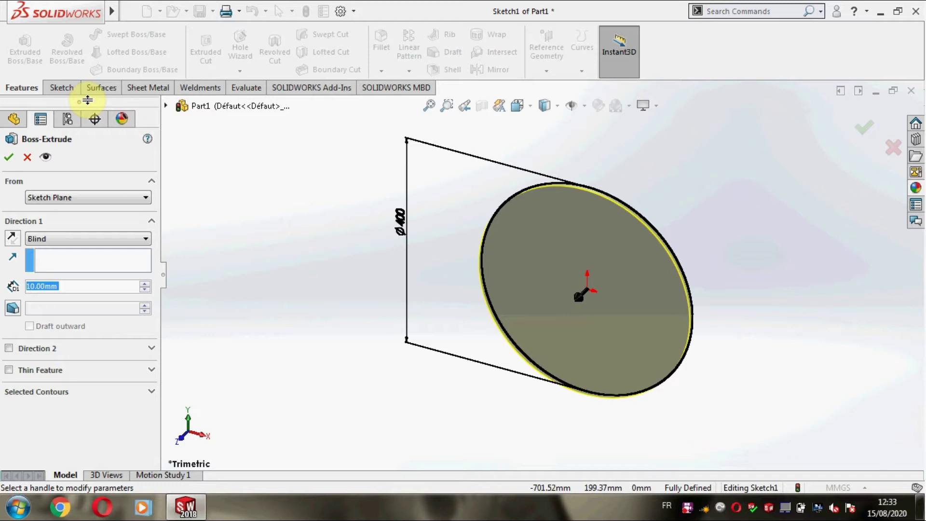
text(200)
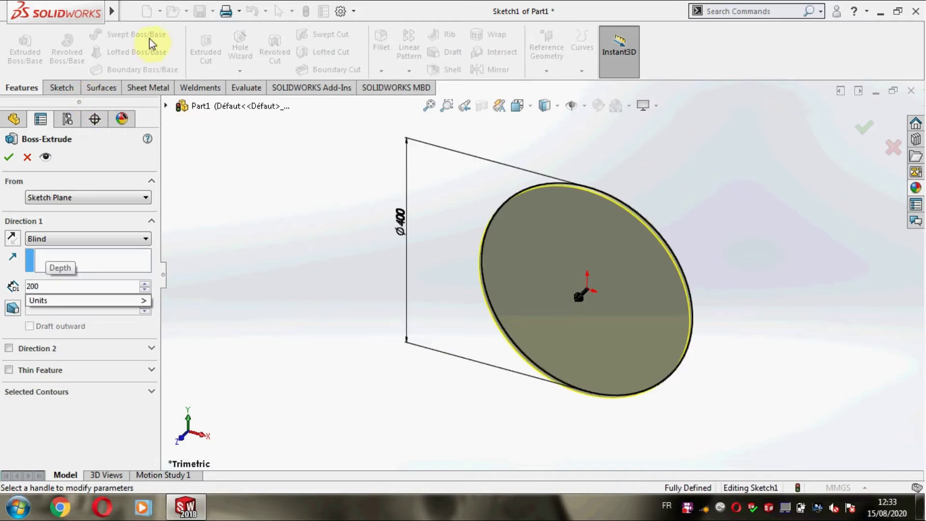
key(Return)
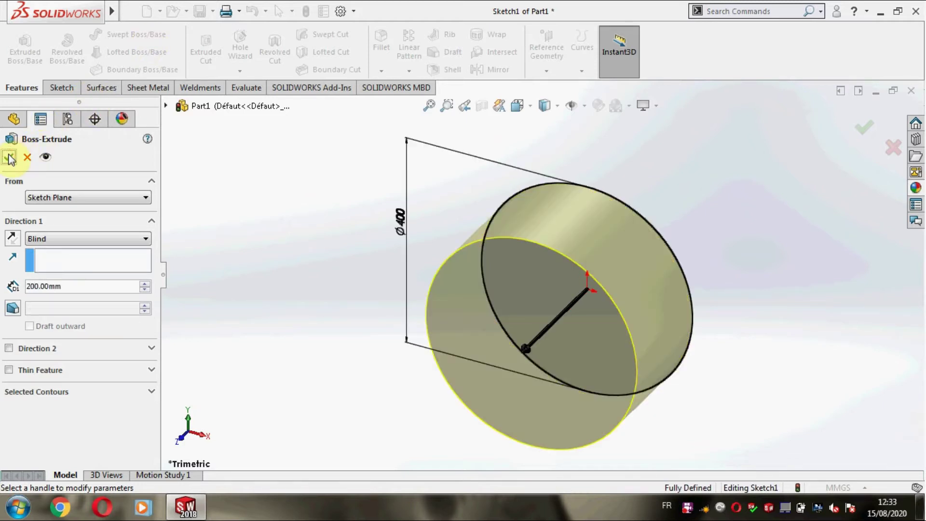
click(11, 157)
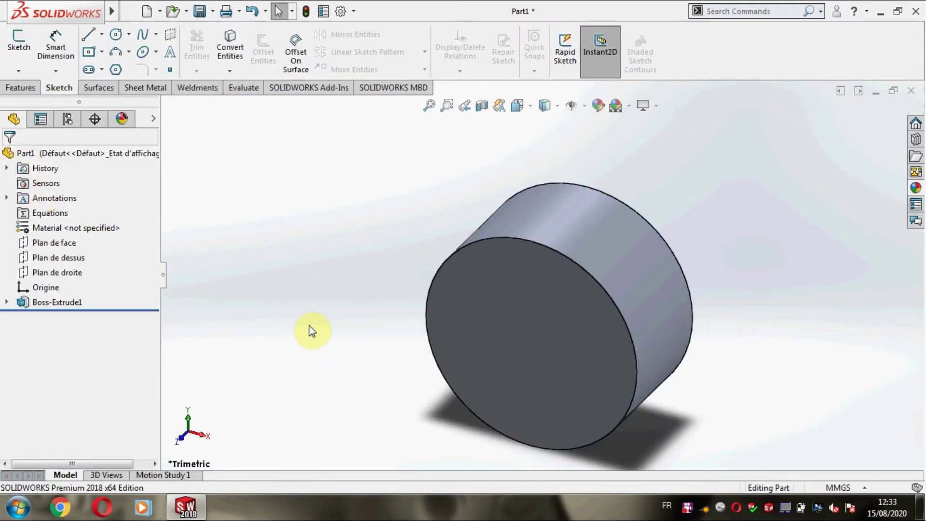
middle_drag(312, 326, 240, 302)
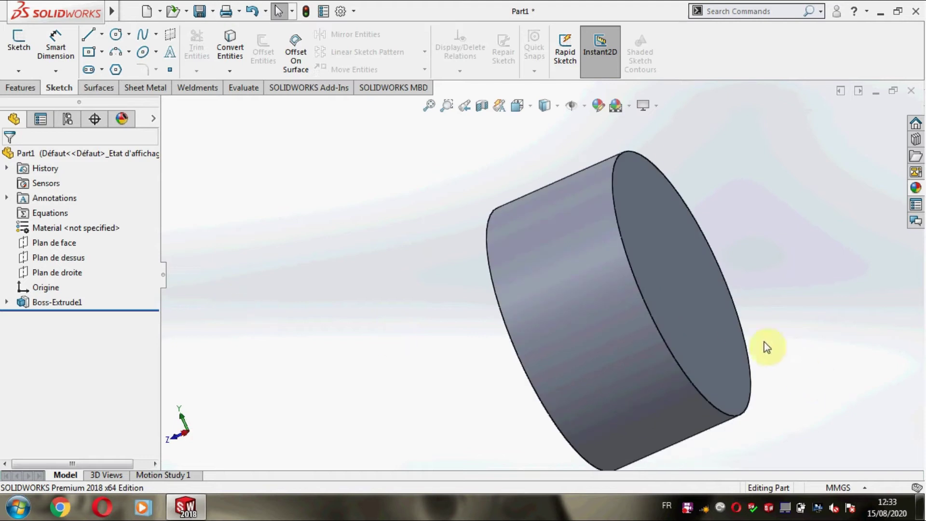
Step: Sketch a circle centred on the origin on the cylinder's end face
click(740, 297)
click(842, 272)
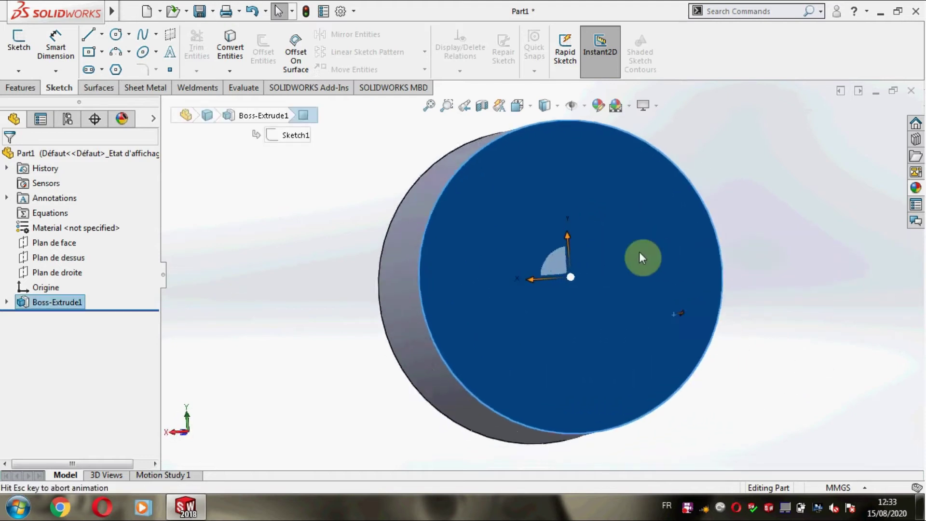
right_click(636, 248)
click(668, 195)
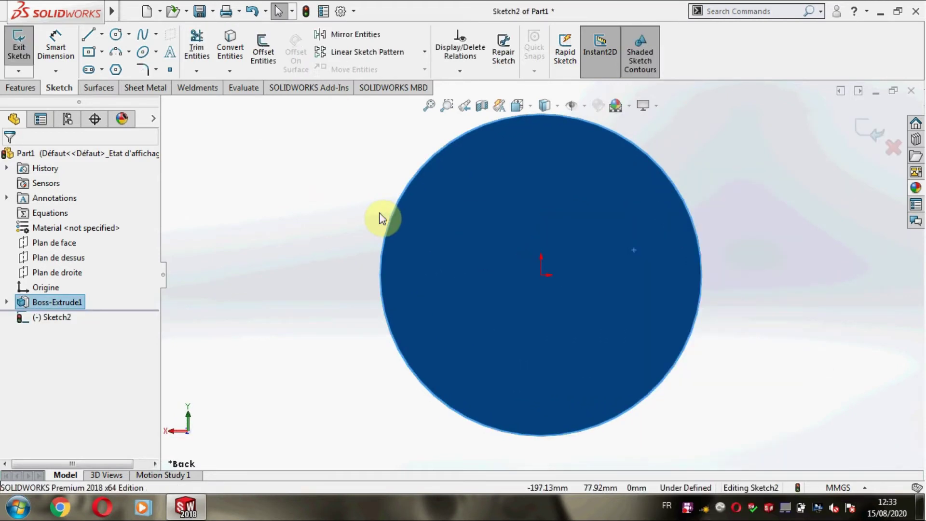
click(119, 35)
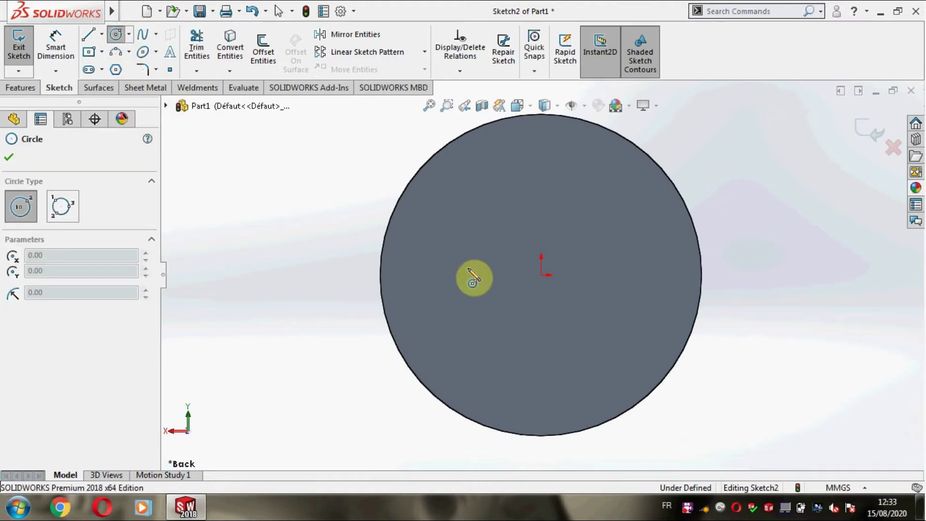
click(541, 274)
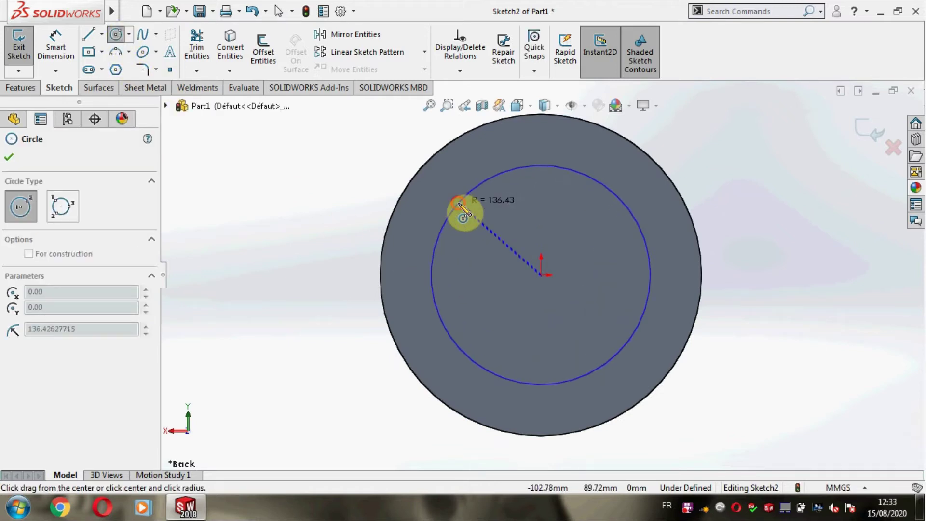
click(454, 209)
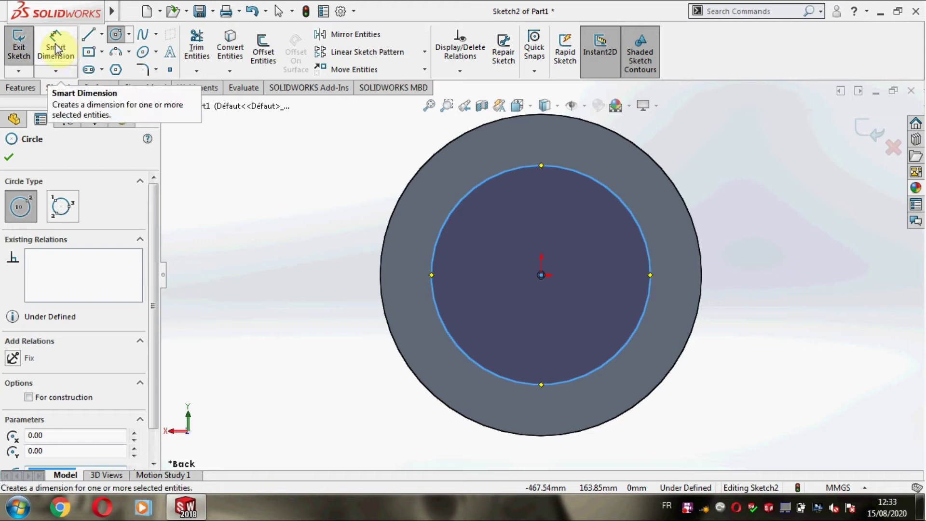
Step: Dimension the hub circle to 172.20 mm diameter
click(56, 48)
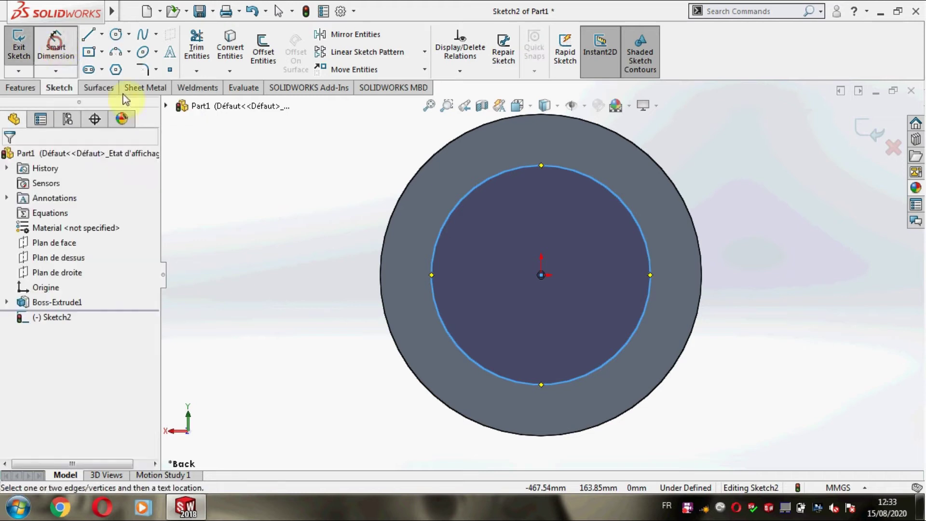
click(431, 253)
click(326, 262)
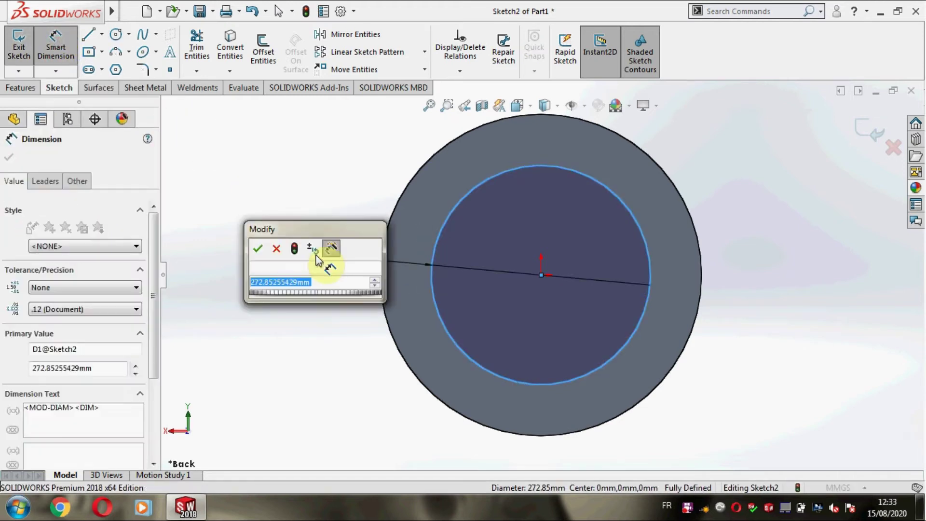
text(172.2)
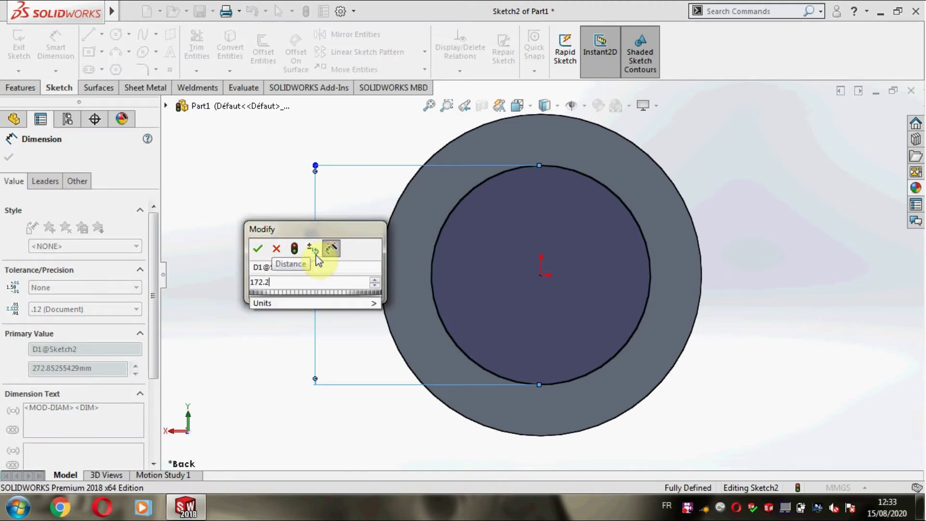
key(Return)
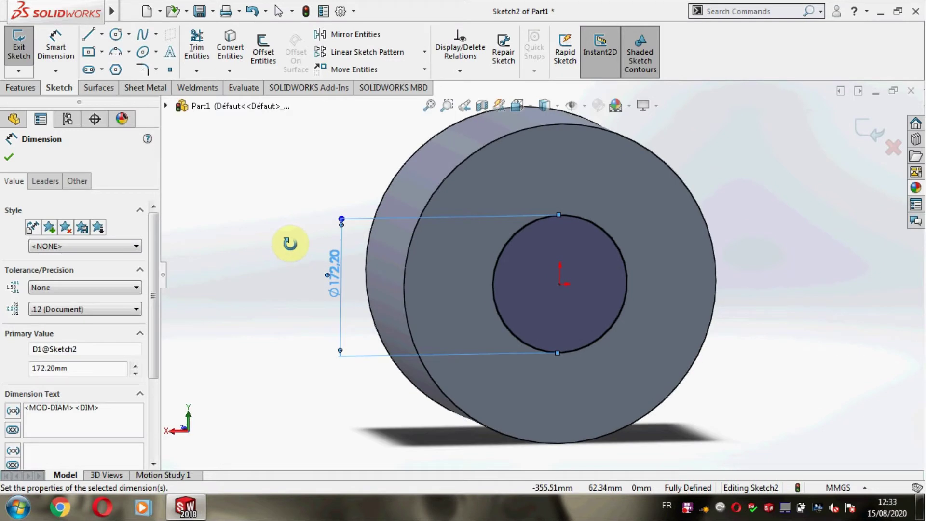
Step: Extrude the hub circle 50 mm out from the end face
middle_drag(262, 217, 294, 247)
click(33, 89)
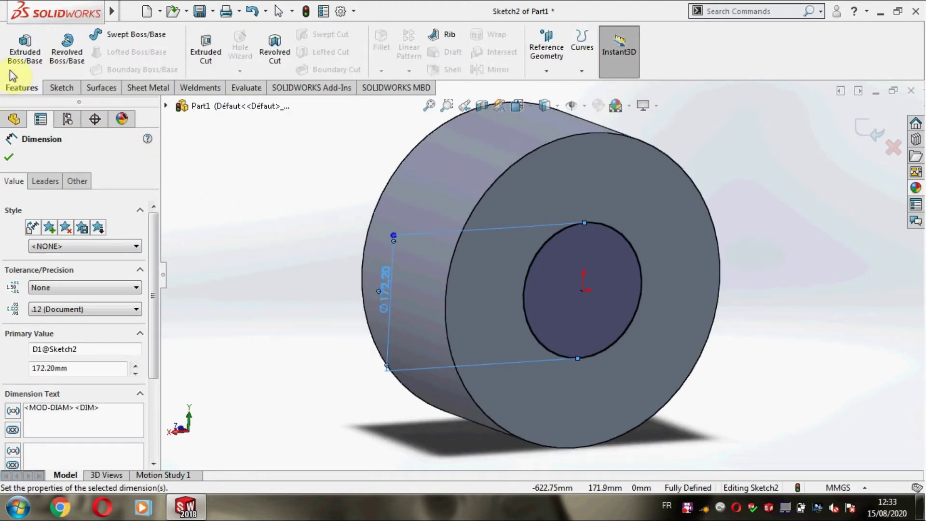
click(26, 55)
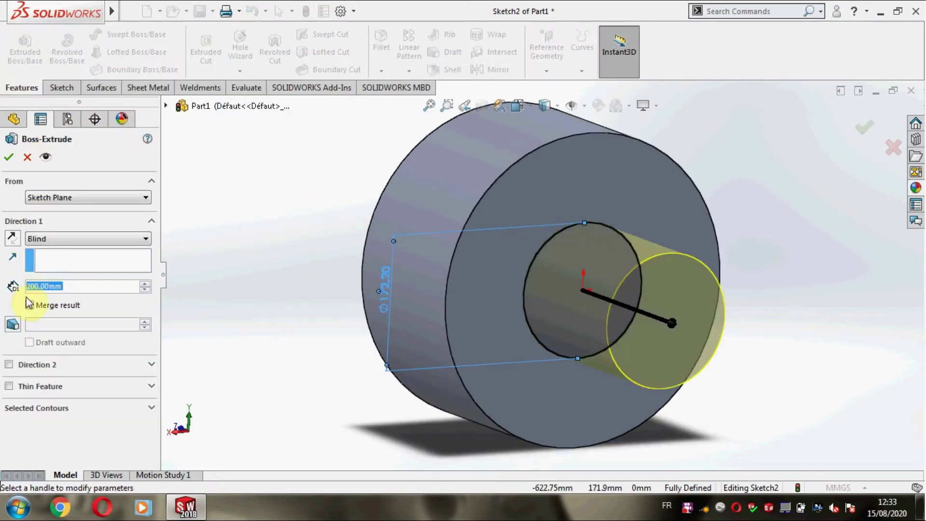
text(5)
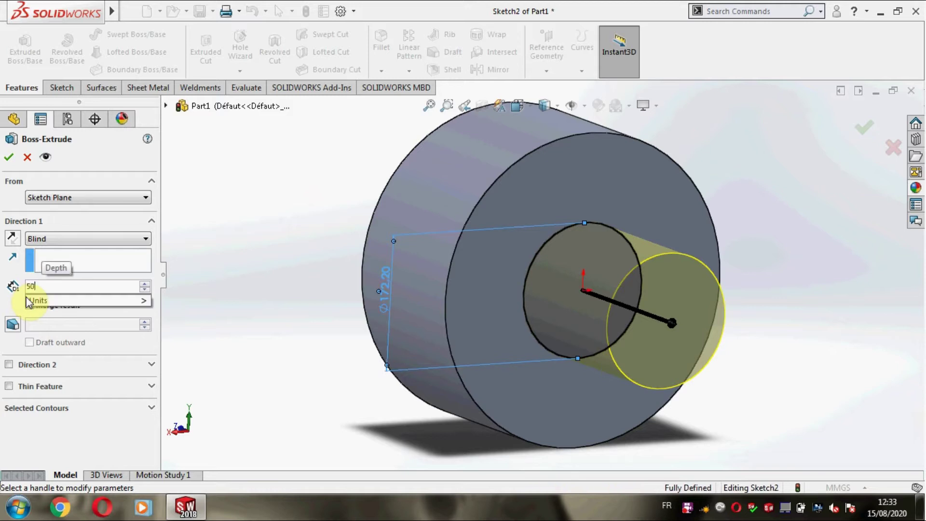
click(8, 158)
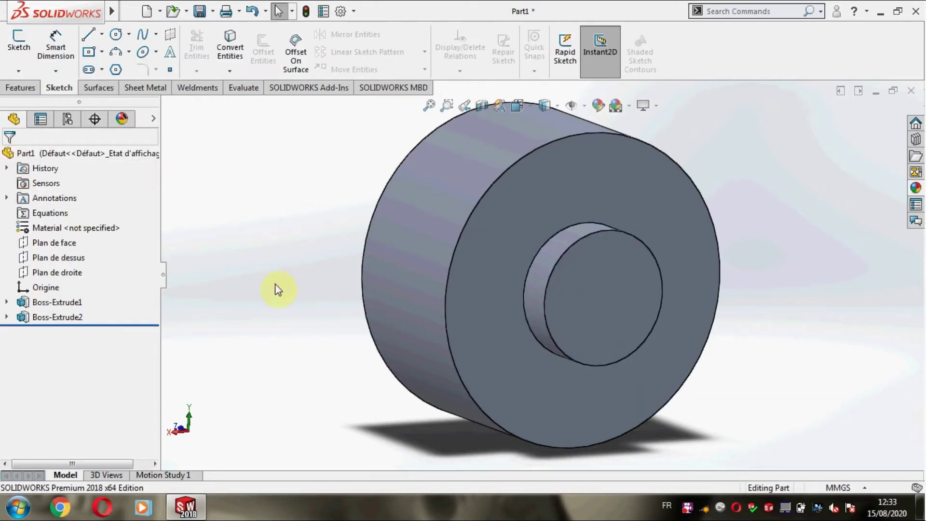
Step: Fillet the cylinder's front and back circular outer edges at 10 mm radius
middle_drag(273, 272, 297, 264)
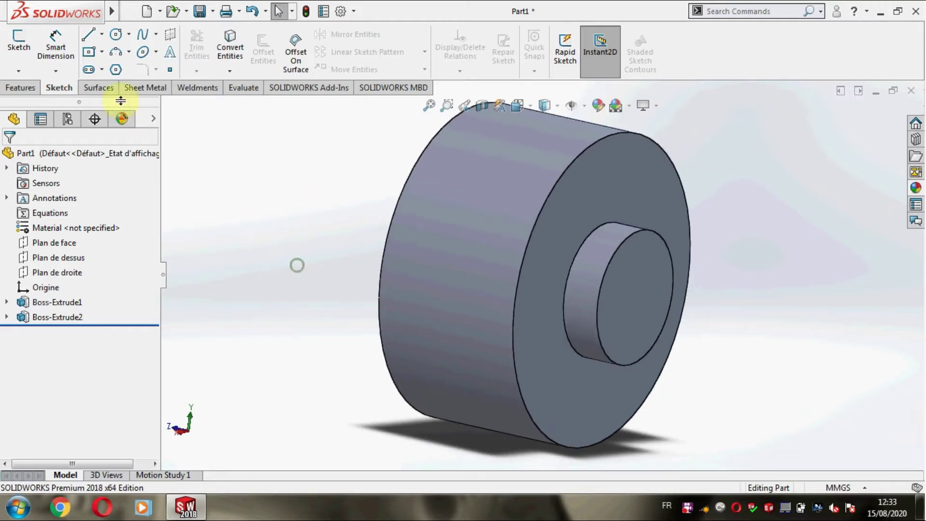
click(19, 92)
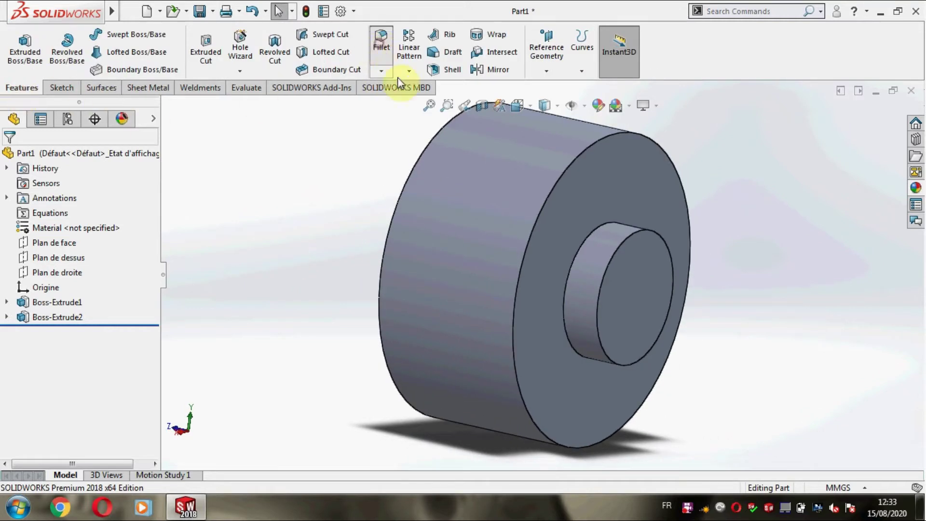
click(540, 216)
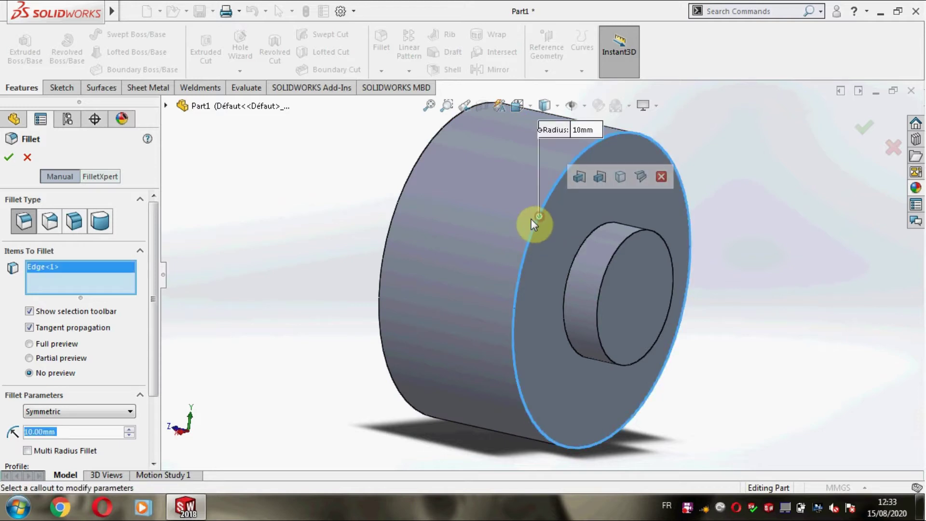
click(393, 213)
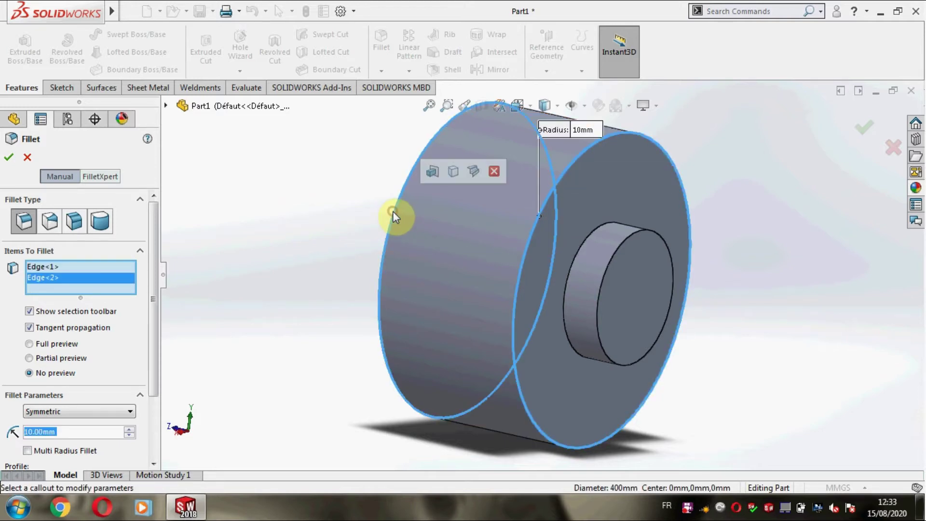
click(7, 158)
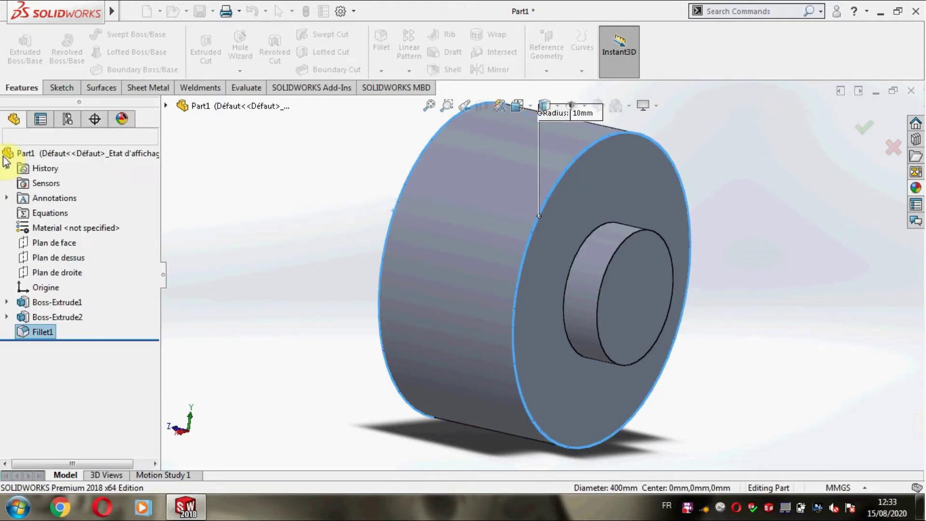
scroll(183, 196, up, 1)
scroll(290, 255, up, 2)
mouse_move(303, 276)
middle_down()
mouse_move(335, 265)
mouse_move(518, 292)
middle_up()
Step: Sketch a circle centred on the origin on the wheel's end face
click(511, 265)
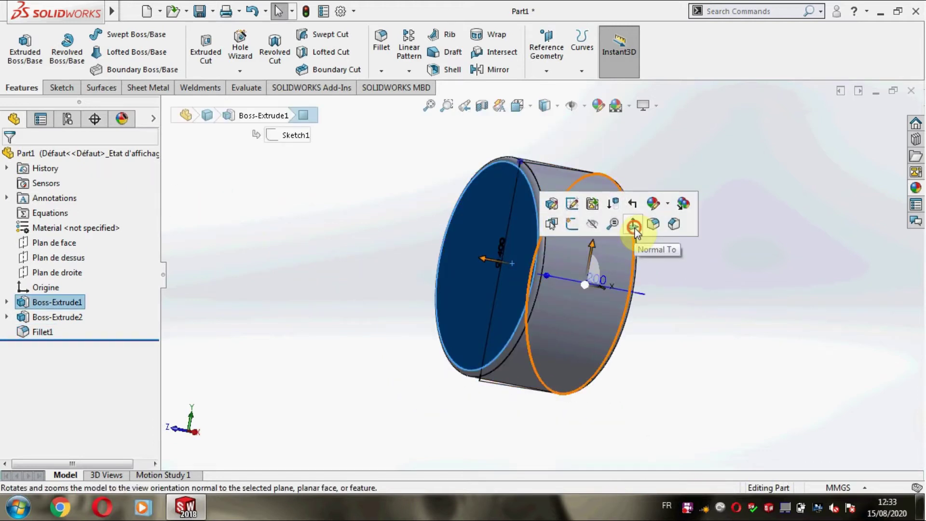
click(633, 223)
right_click(450, 271)
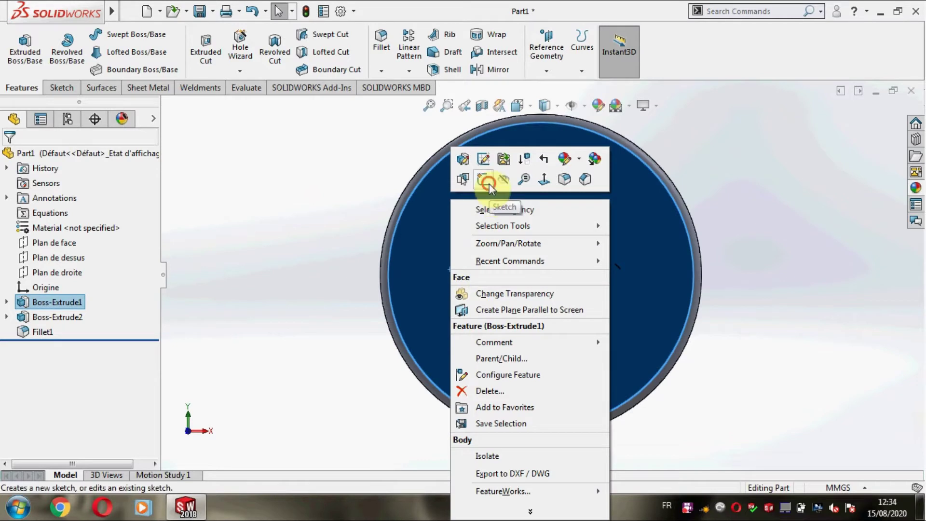
click(483, 179)
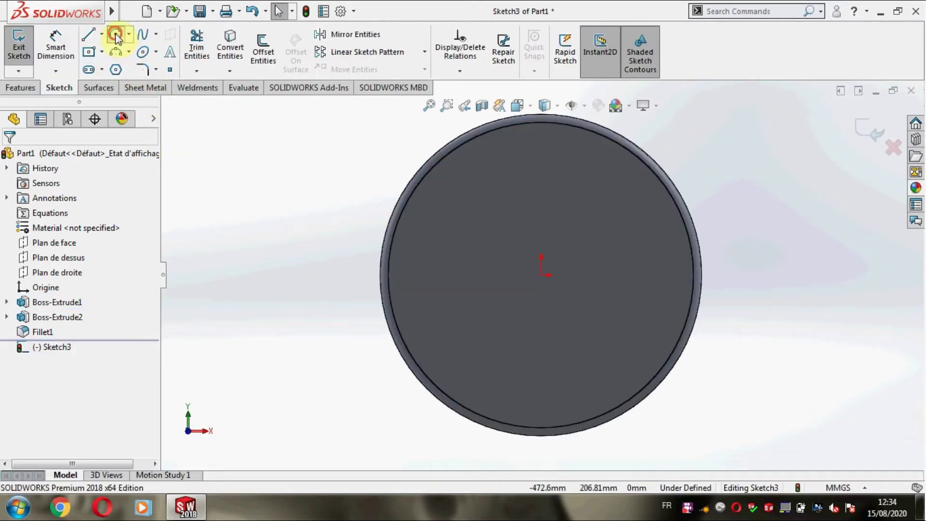
click(117, 35)
click(541, 275)
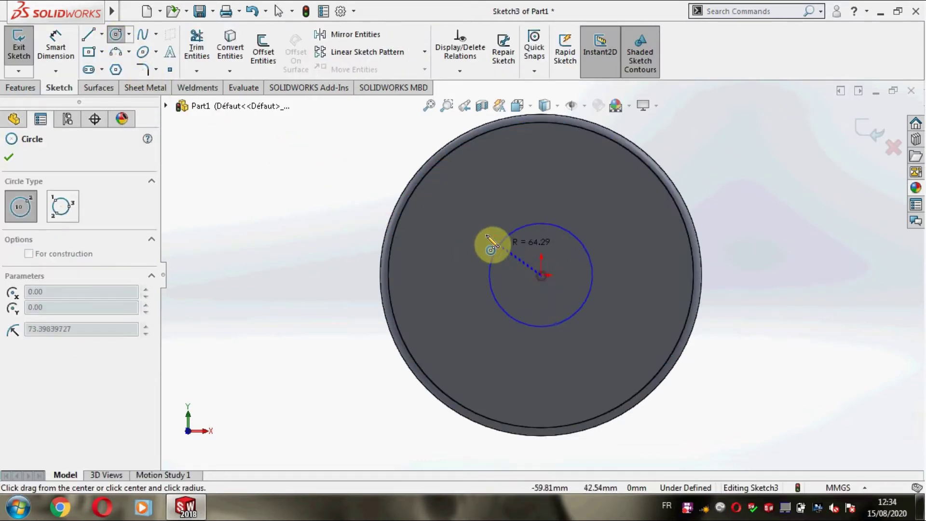
click(451, 215)
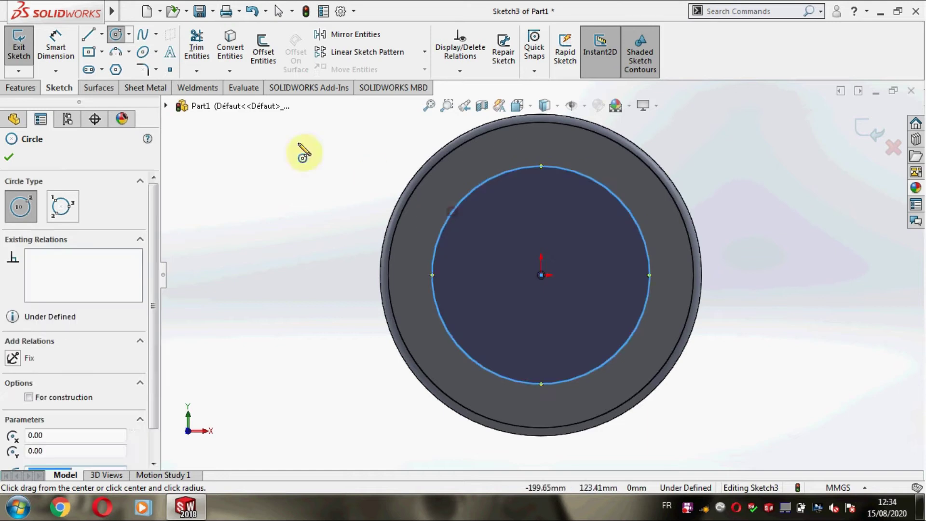
Step: Dimension the circle to a 335 mm diameter
click(75, 59)
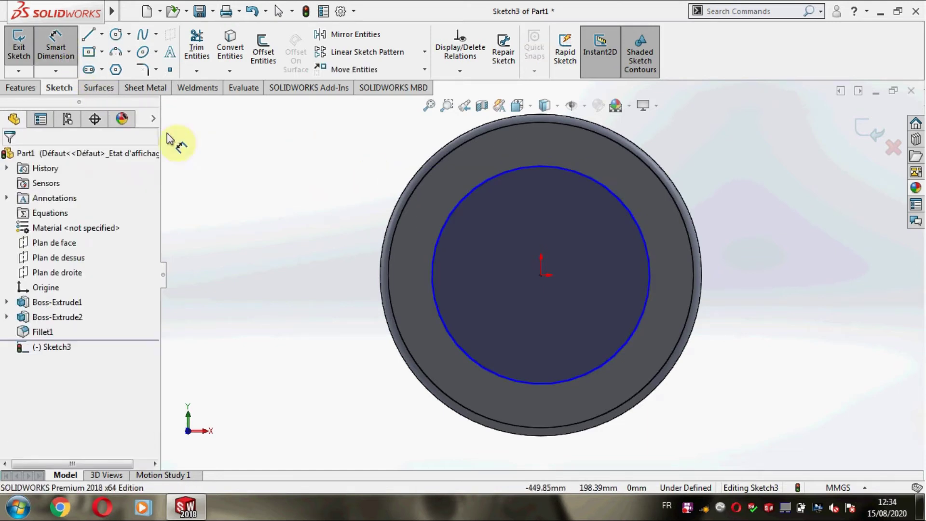
click(434, 269)
click(296, 265)
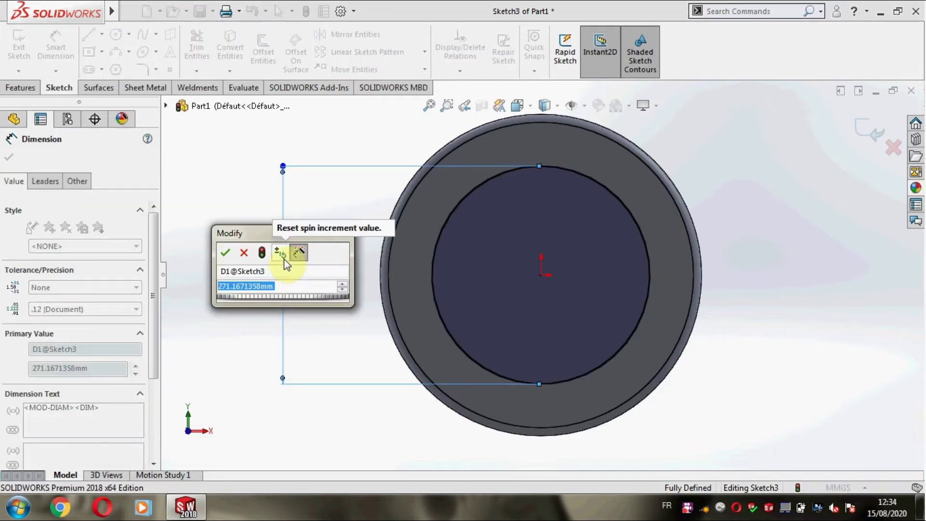
text(335)
key(Return)
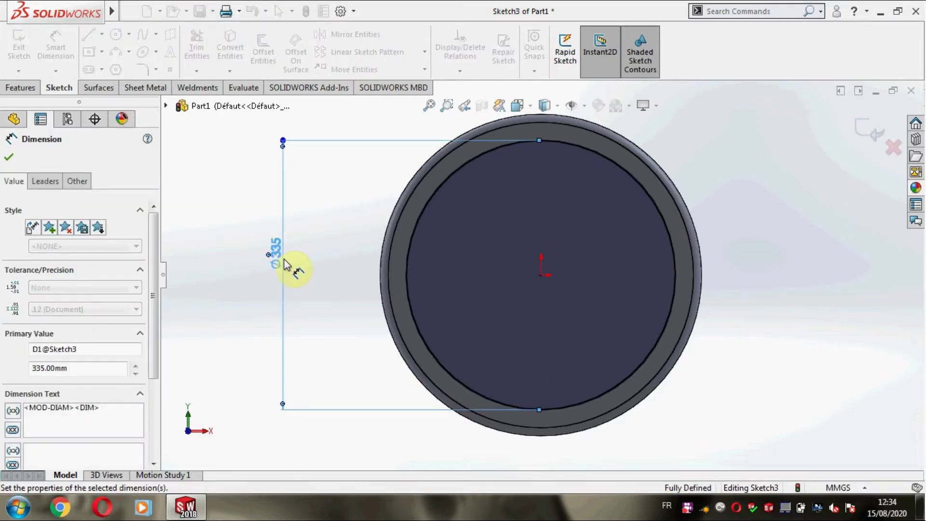
click(9, 159)
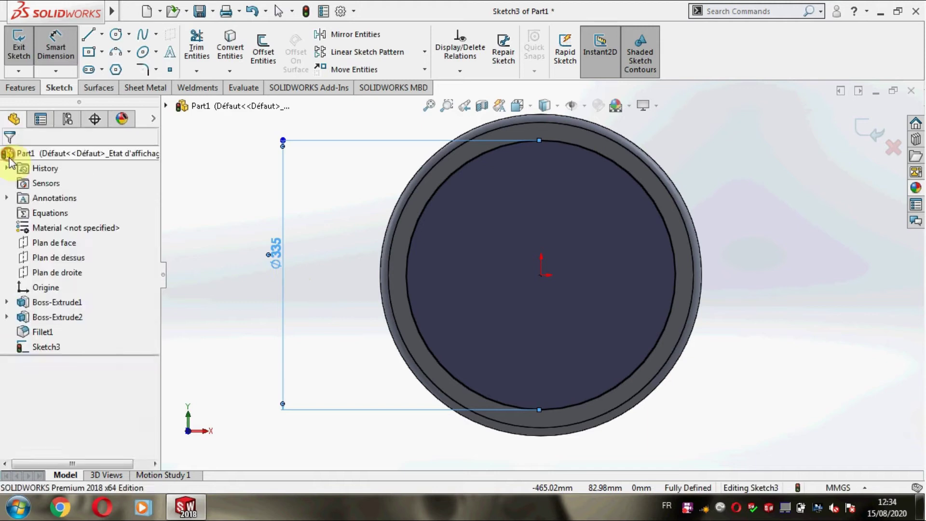
Step: Extrude the 335 mm circle 2 mm as a raised disc and inspect it
click(14, 93)
click(27, 55)
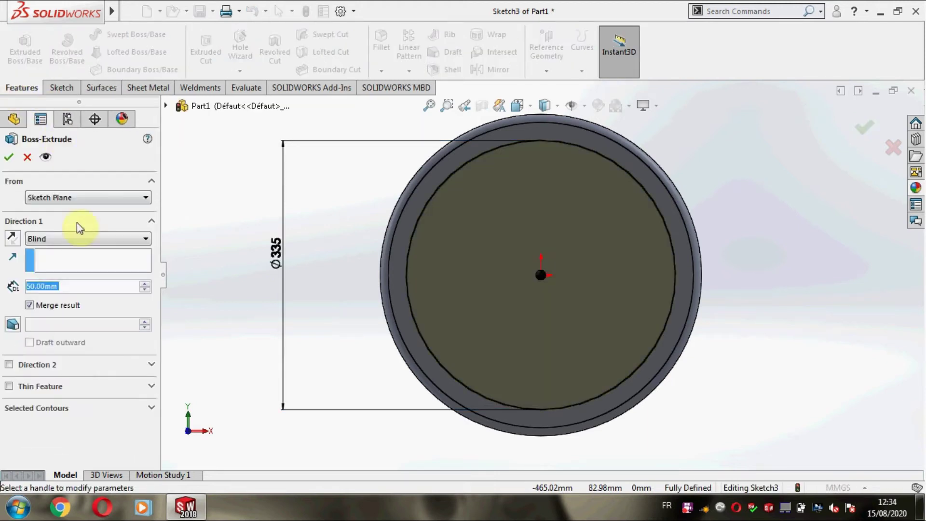
text(2)
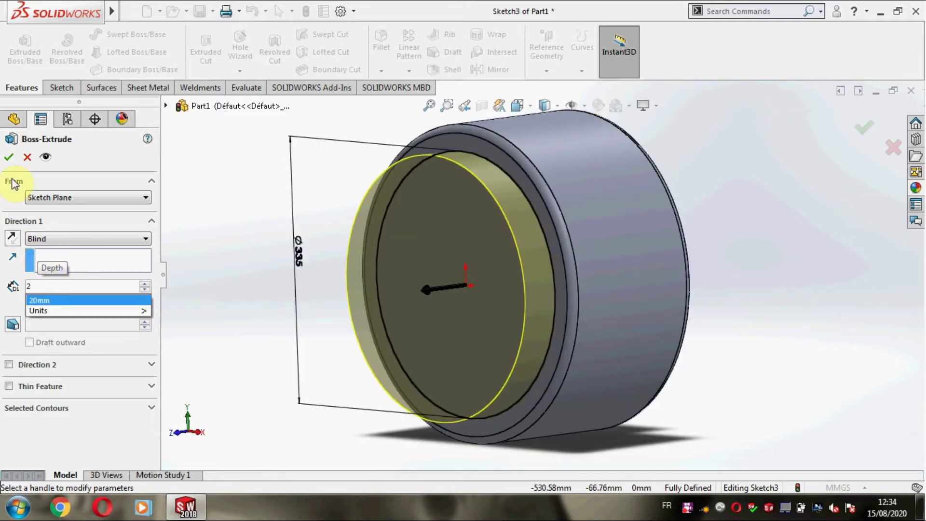
click(12, 159)
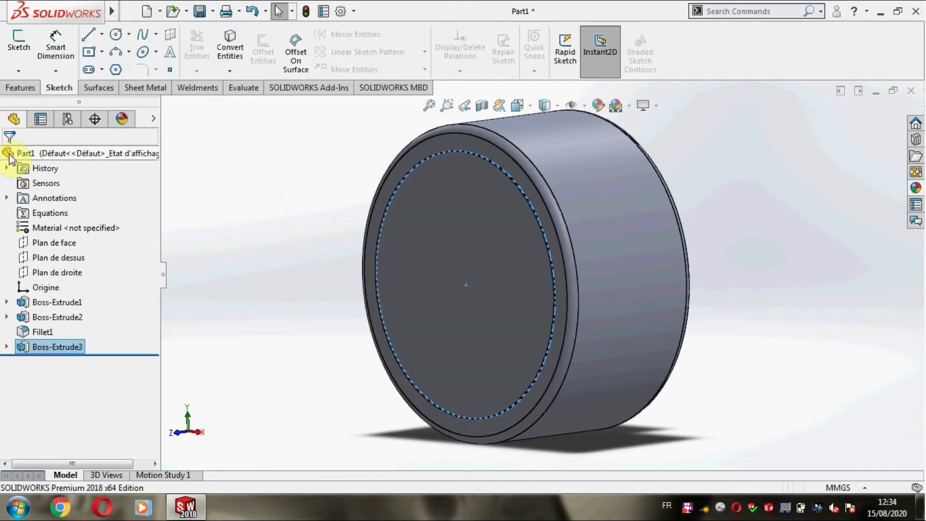
click(242, 284)
middle_drag(244, 283, 248, 279)
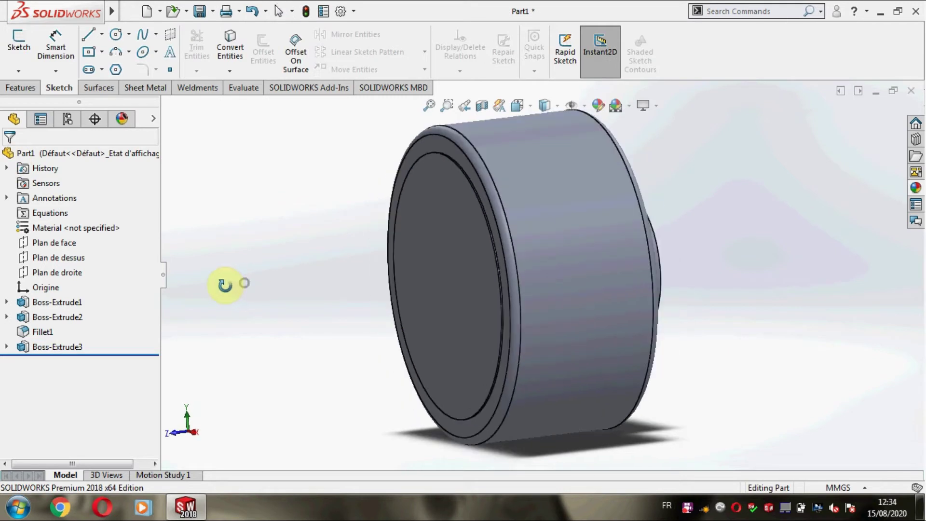
click(471, 292)
Step: Sketch a circle centred on the origin on the disc face
click(590, 253)
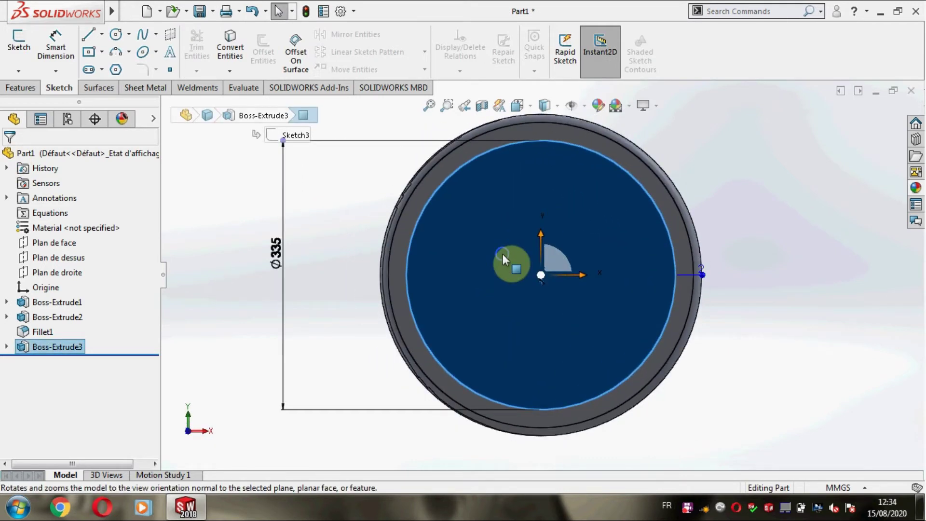
right_click(503, 255)
click(535, 200)
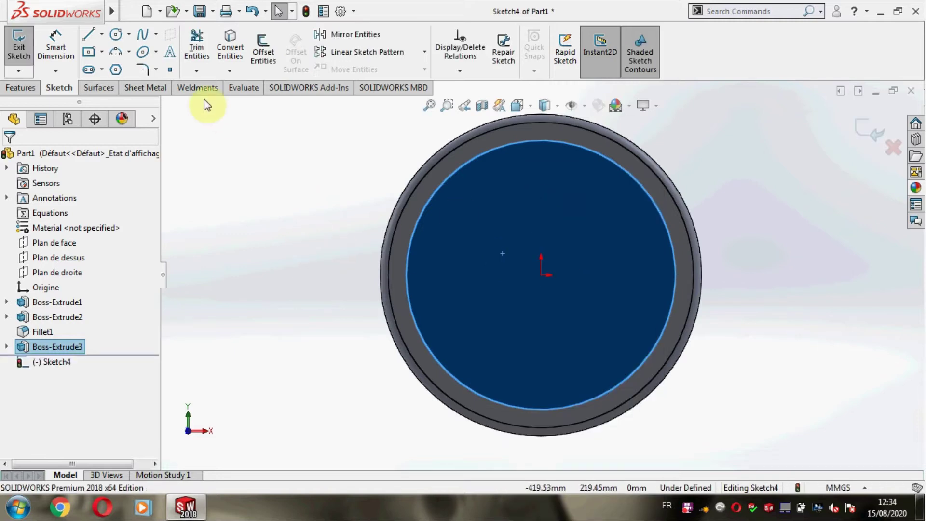
click(206, 104)
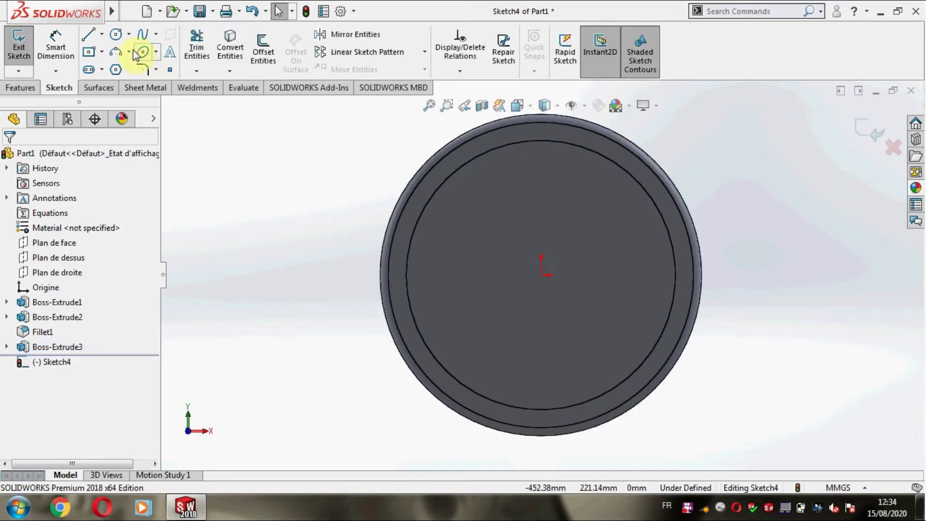
click(542, 275)
click(453, 222)
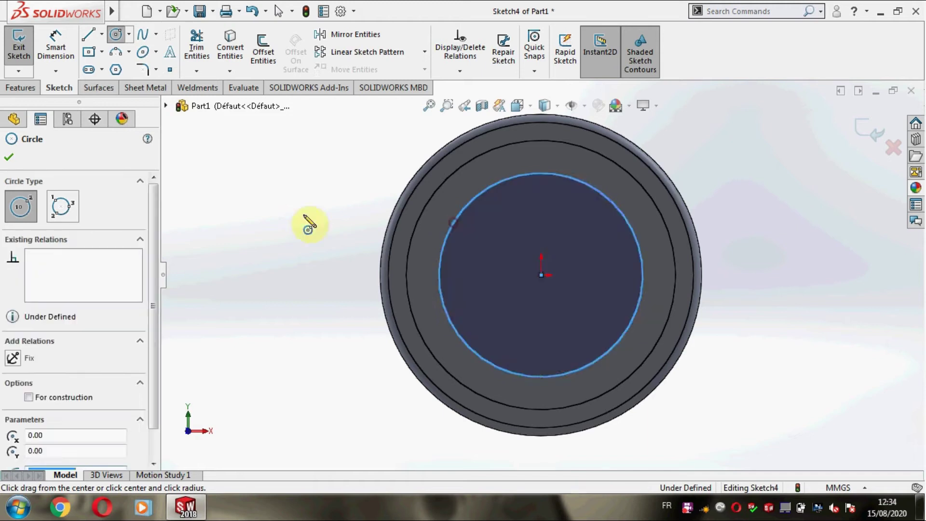
Step: Dimension the circle to a 312.18 mm diameter
click(55, 52)
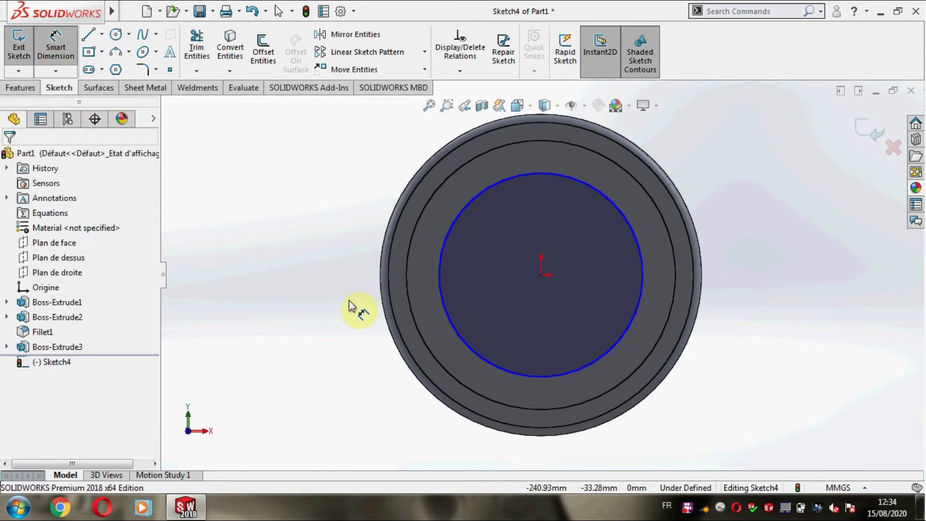
click(438, 276)
click(297, 267)
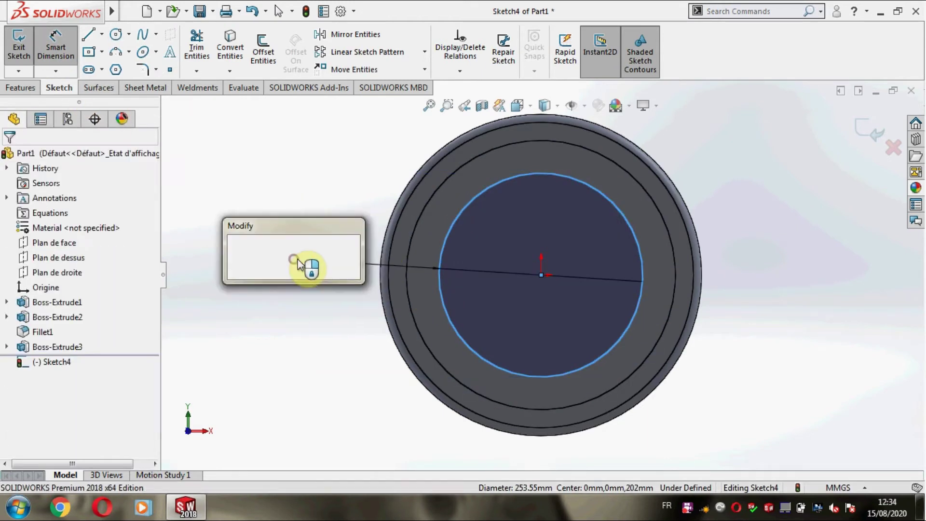
text(312.18)
key(Return)
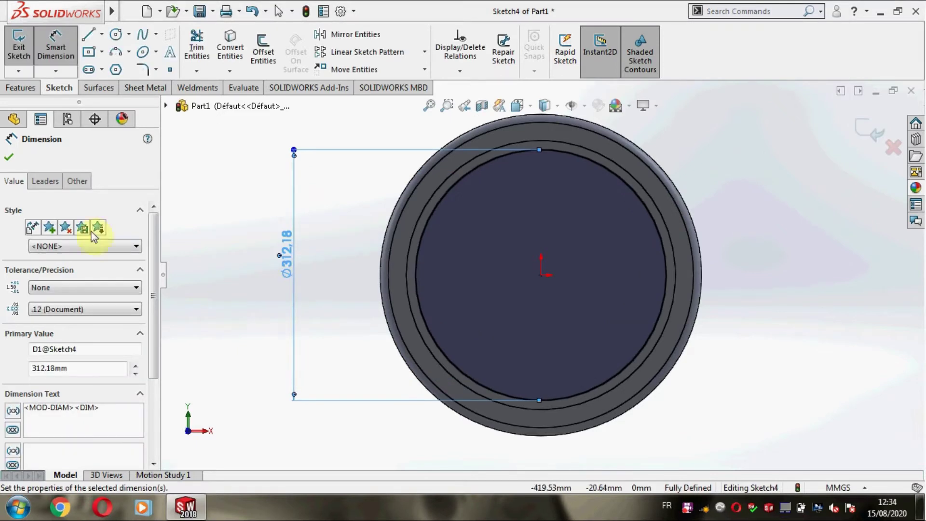
click(13, 158)
Step: Cut the 312.18 mm circle 150 mm deep to hollow the wheel into a rim
click(17, 87)
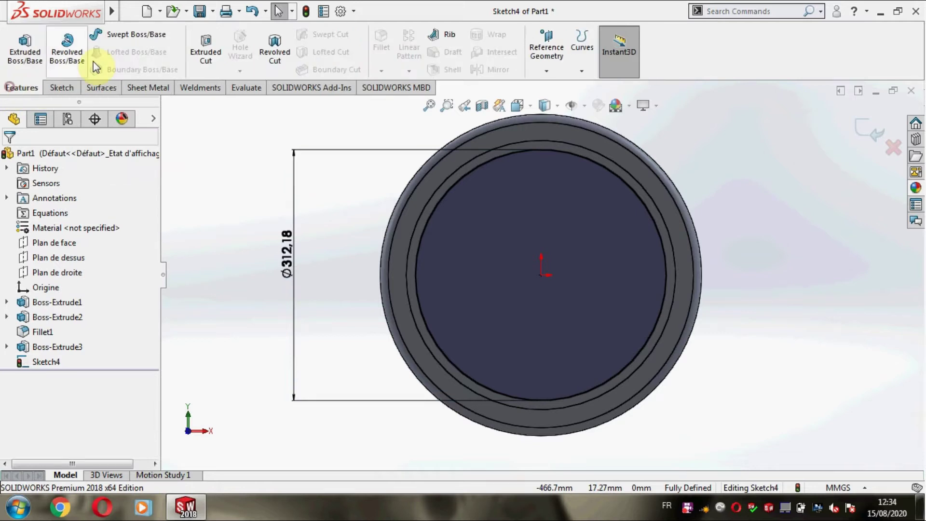
click(205, 57)
middle_drag(762, 296, 698, 328)
click(47, 291)
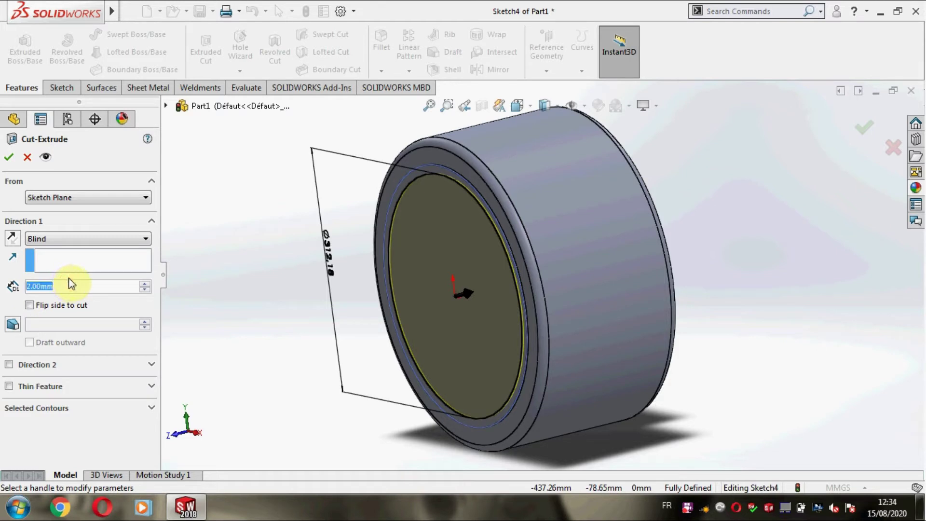
text(150)
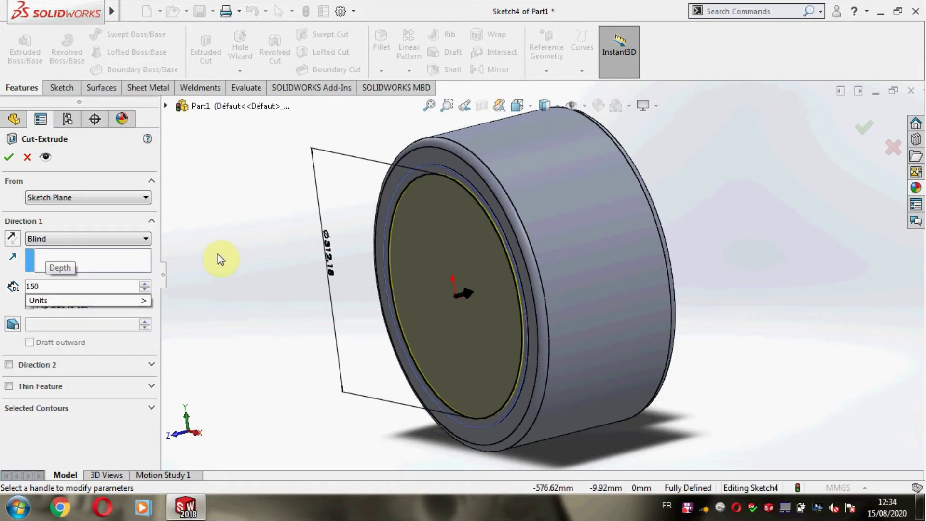
key(Return)
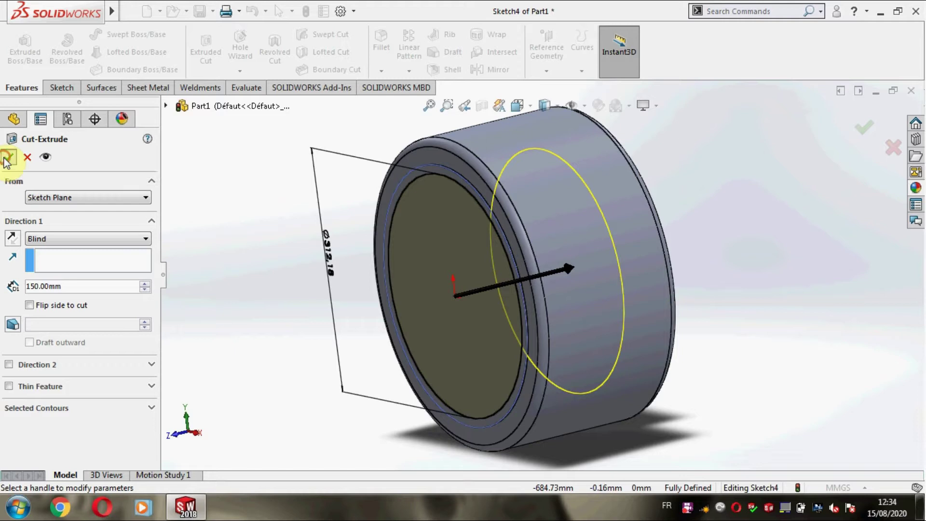
click(8, 159)
click(317, 336)
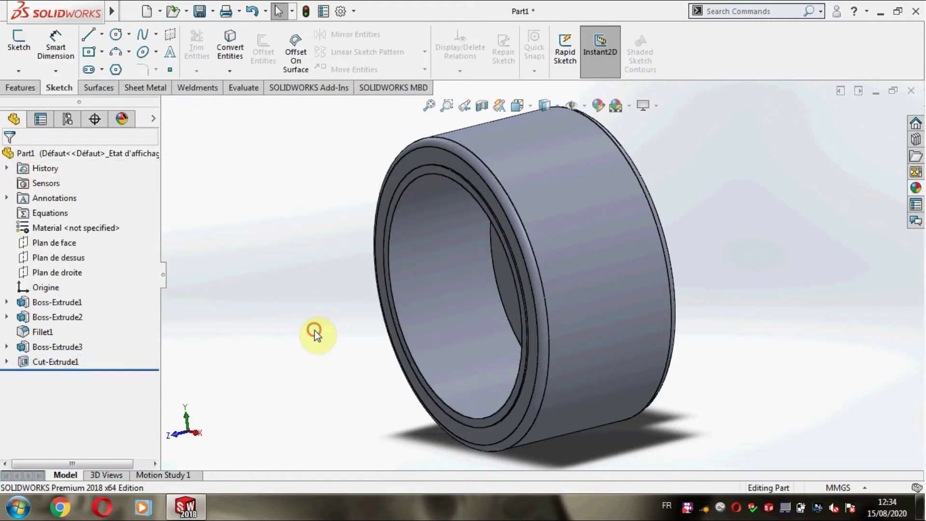
scroll(316, 333, up, 2)
Step: Start a sketch on the wheel's inner face with a circle centred on the origin
mouse_move(348, 333)
middle_down()
mouse_move(526, 258)
mouse_move(308, 307)
mouse_move(391, 265)
mouse_move(372, 270)
mouse_move(397, 275)
middle_up()
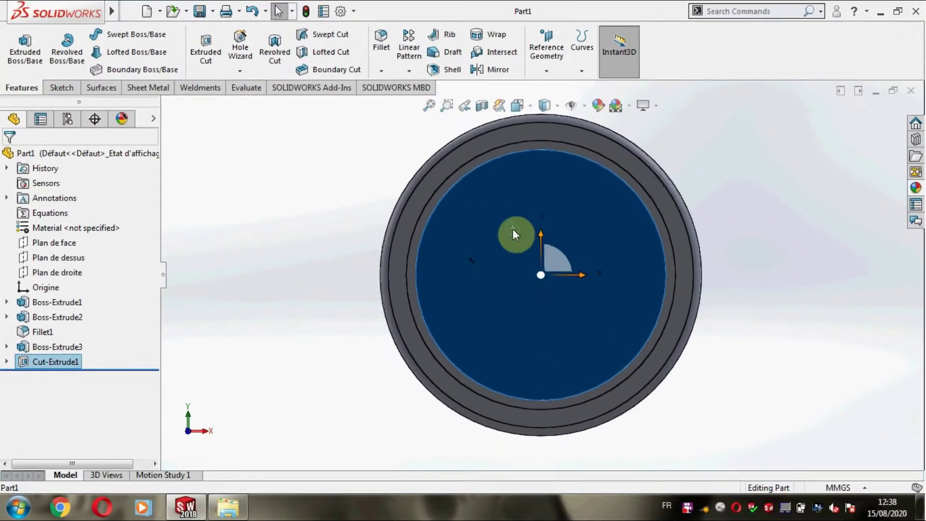
right_click(512, 230)
click(547, 207)
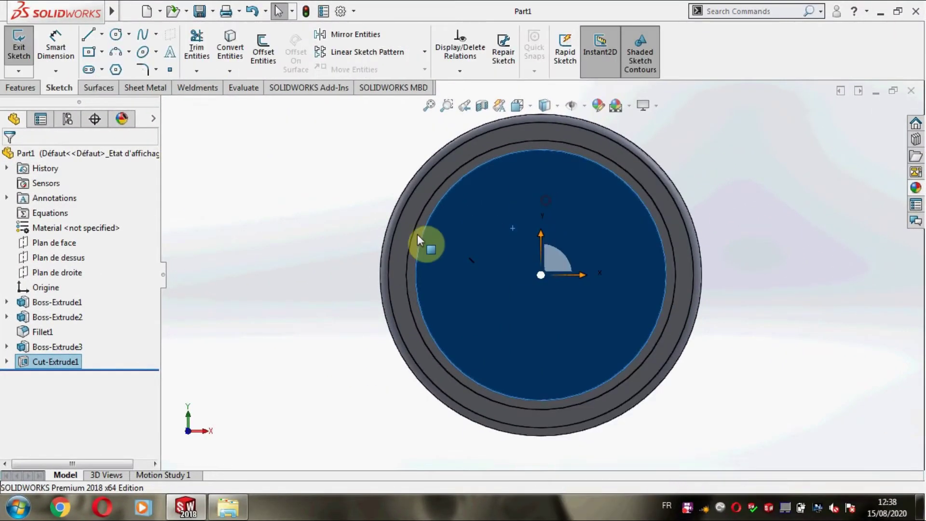
click(115, 36)
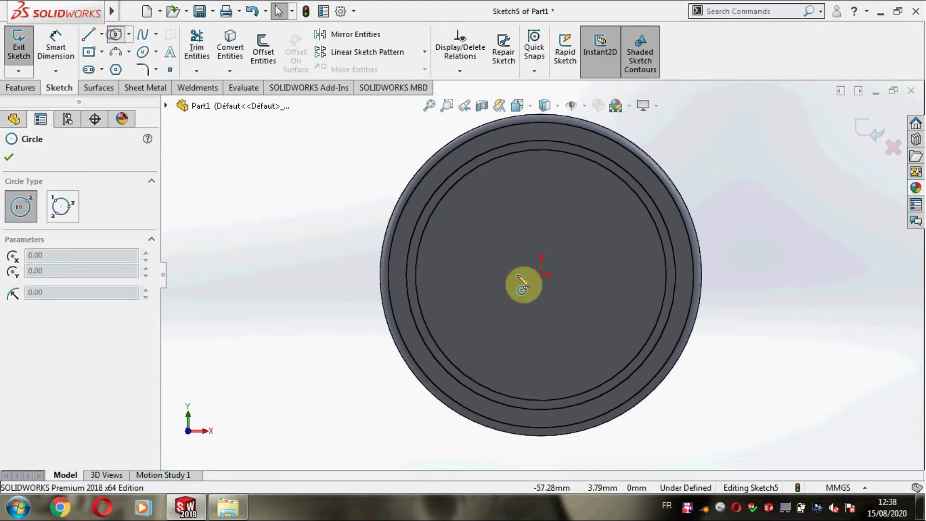
click(541, 275)
click(482, 218)
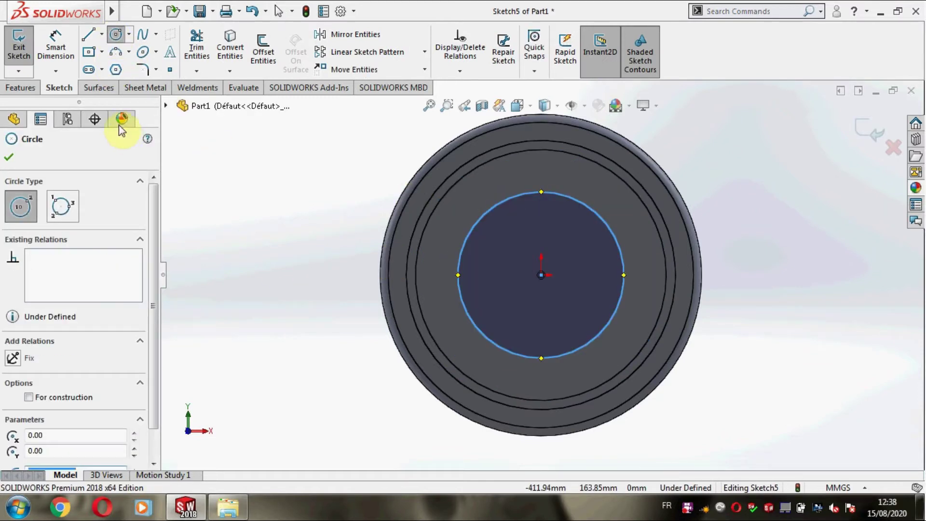
Step: Dimension the circle's diameter to 132.31 mm
click(57, 51)
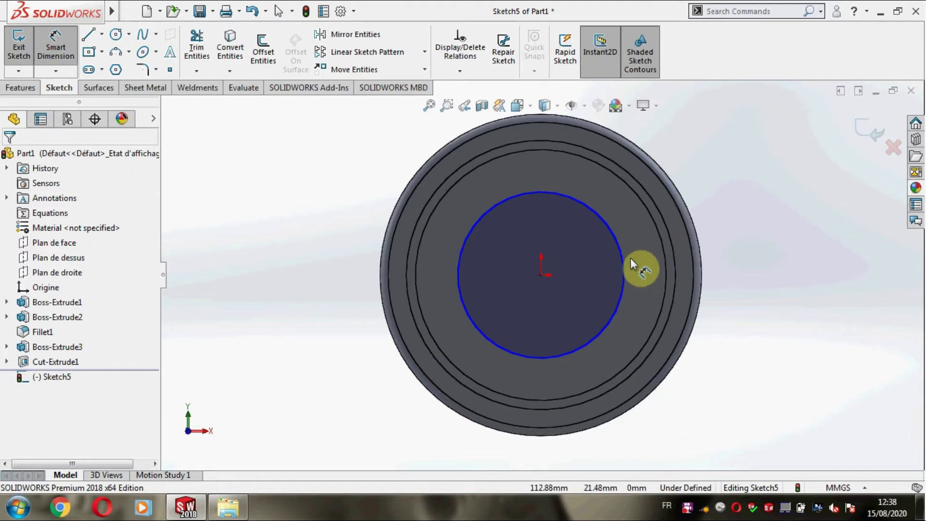
click(628, 259)
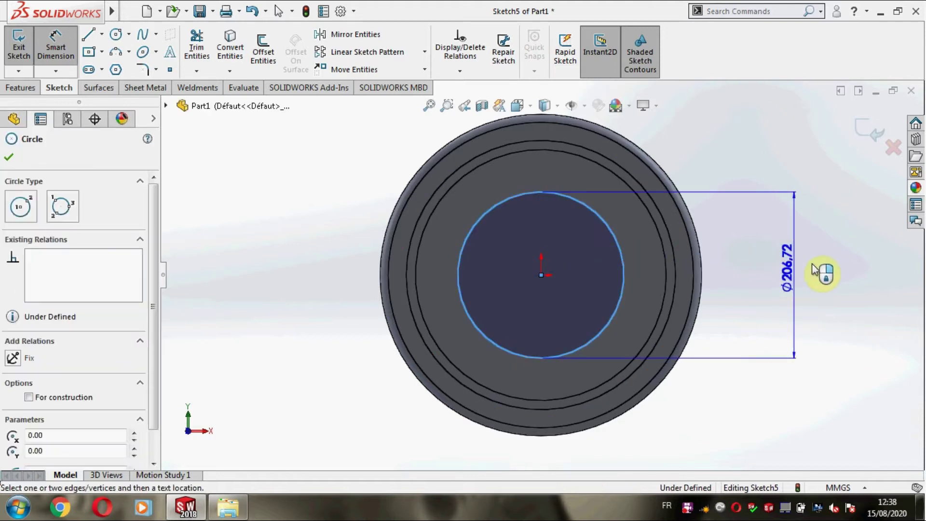
click(801, 288)
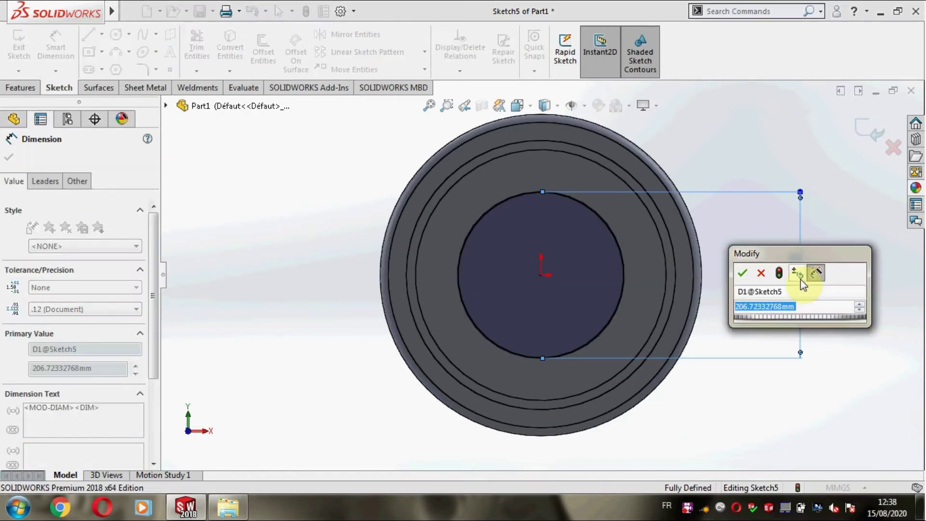
text(13)
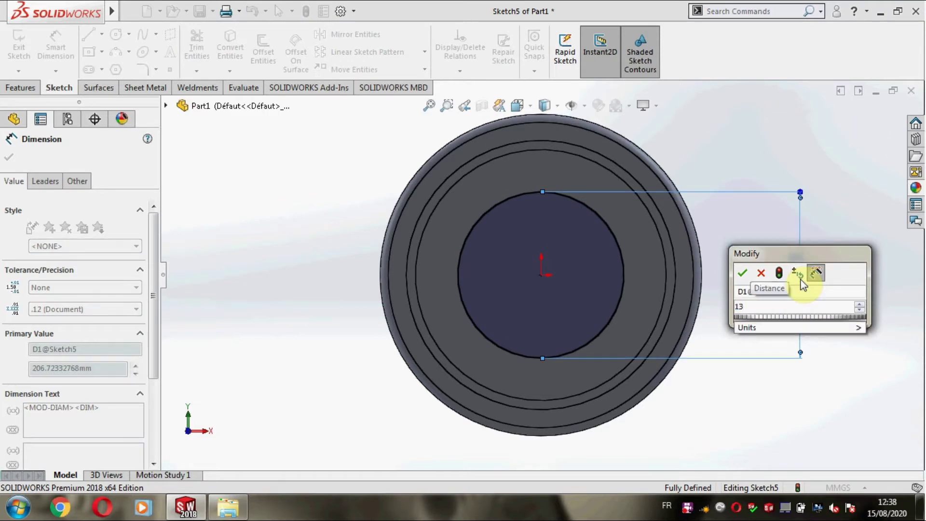
text(2.31)
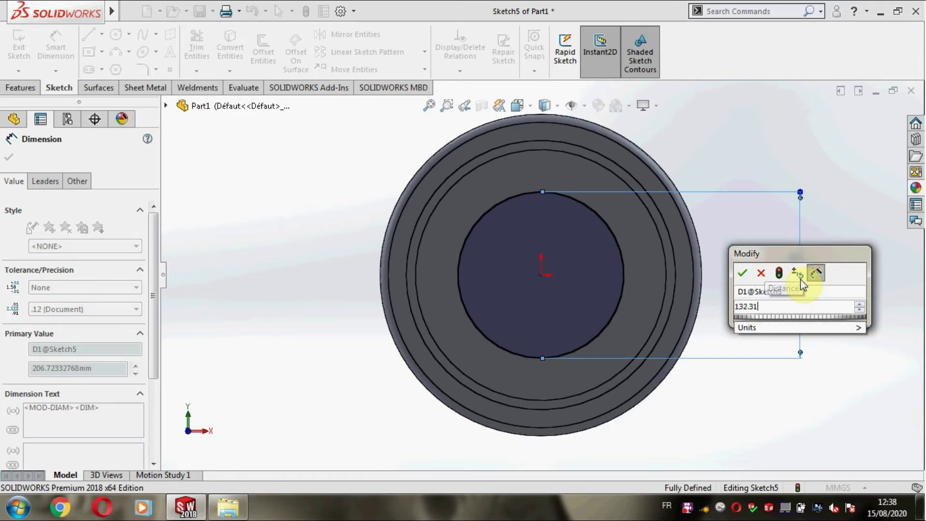
key(Return)
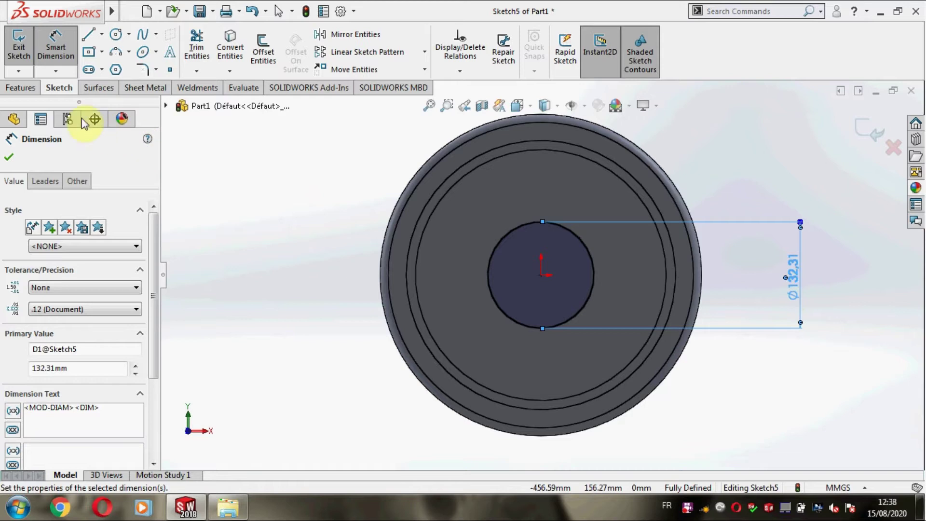
click(24, 88)
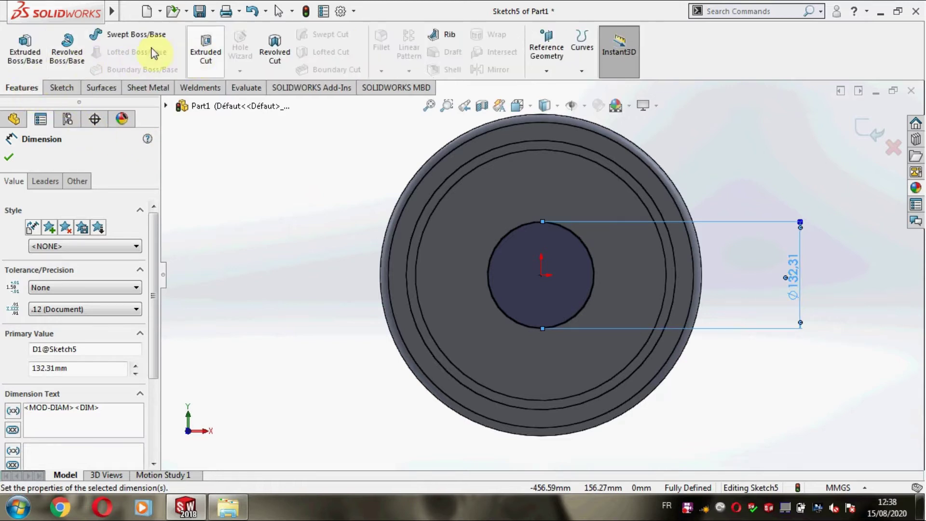
Step: Extrude the Sketch5 circle 50 mm with a 17° draft as Boss-Extrude4
click(35, 43)
middle_drag(736, 437, 695, 393)
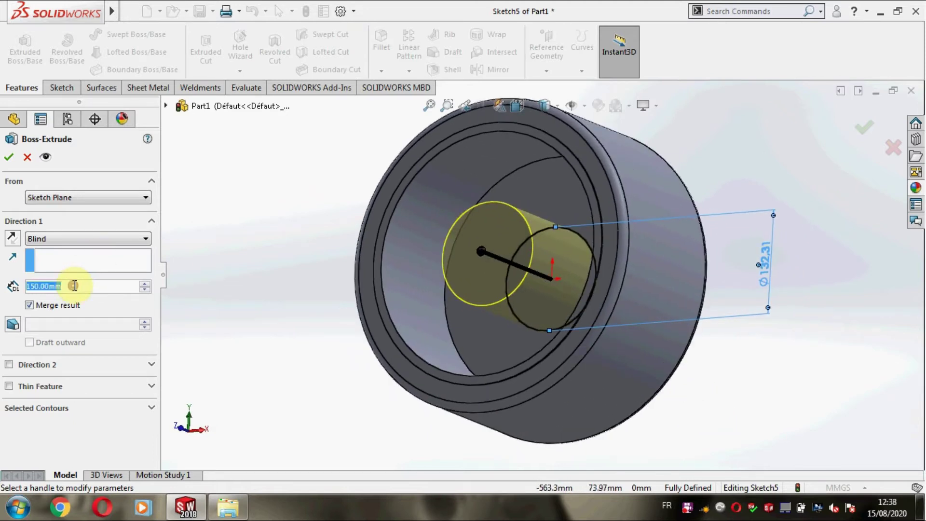
text(50)
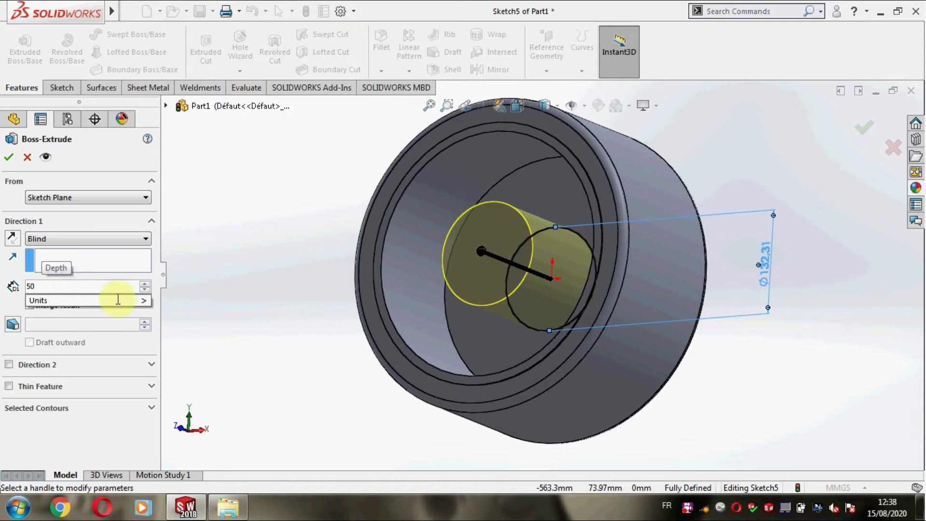
key(Return)
click(11, 326)
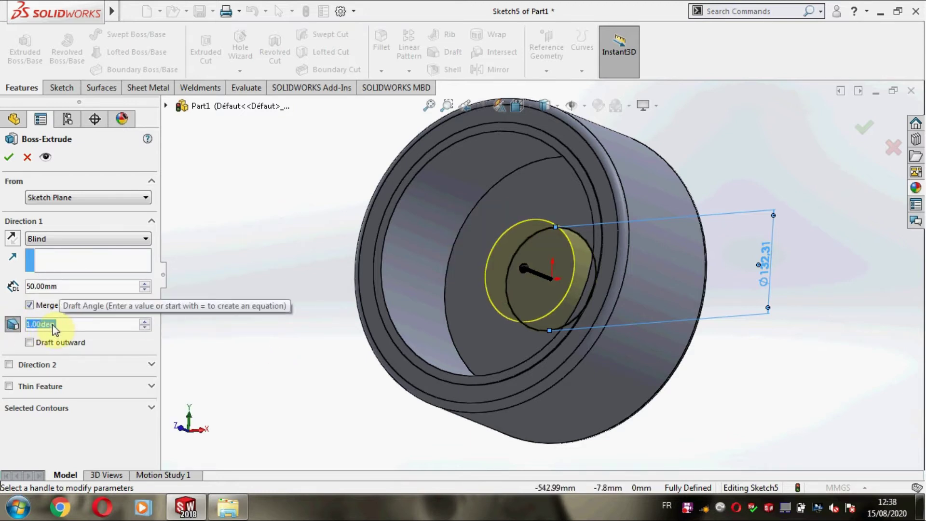
text(17)
click(210, 292)
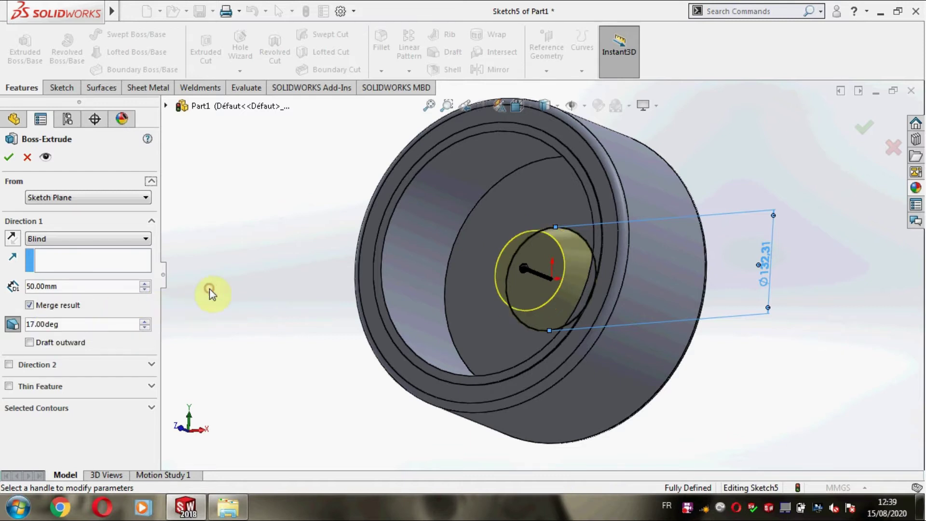
click(7, 158)
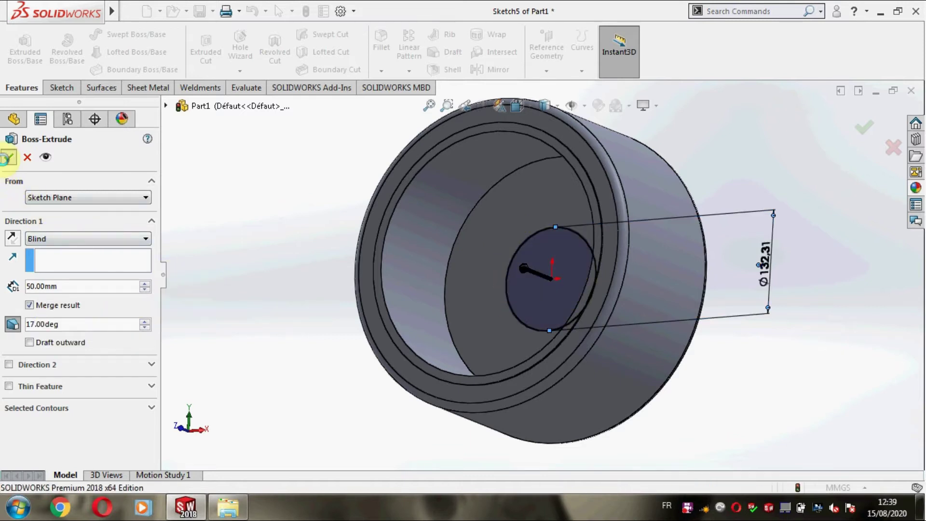
click(249, 292)
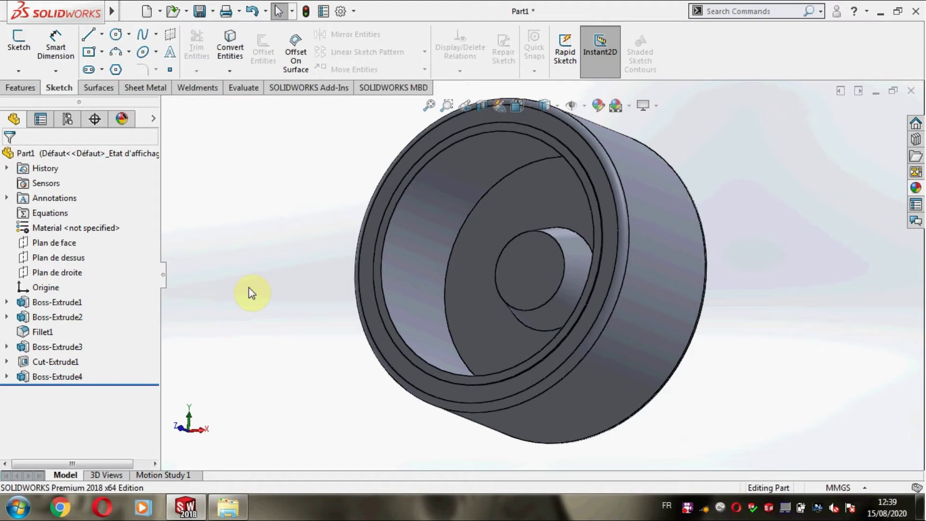
Step: Fillet the inner rim edge and the hub edge at 3 mm radius
click(24, 90)
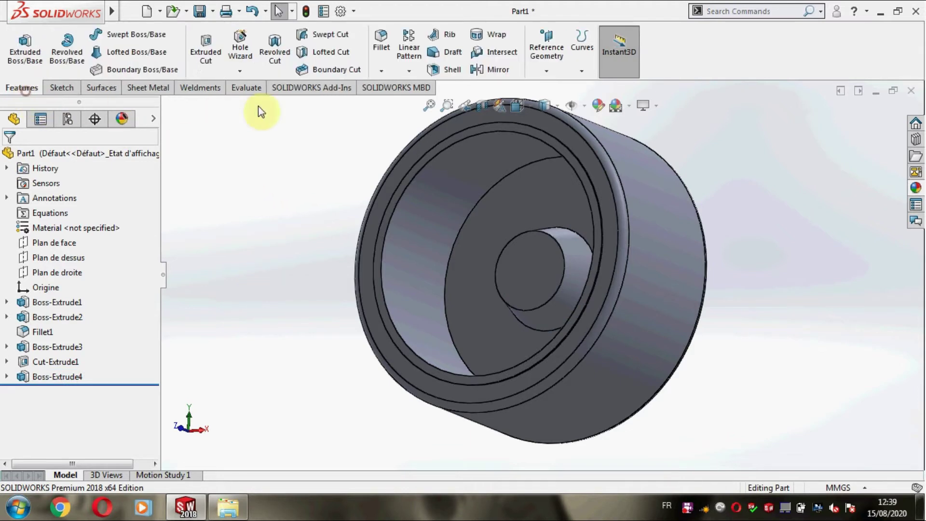
click(380, 46)
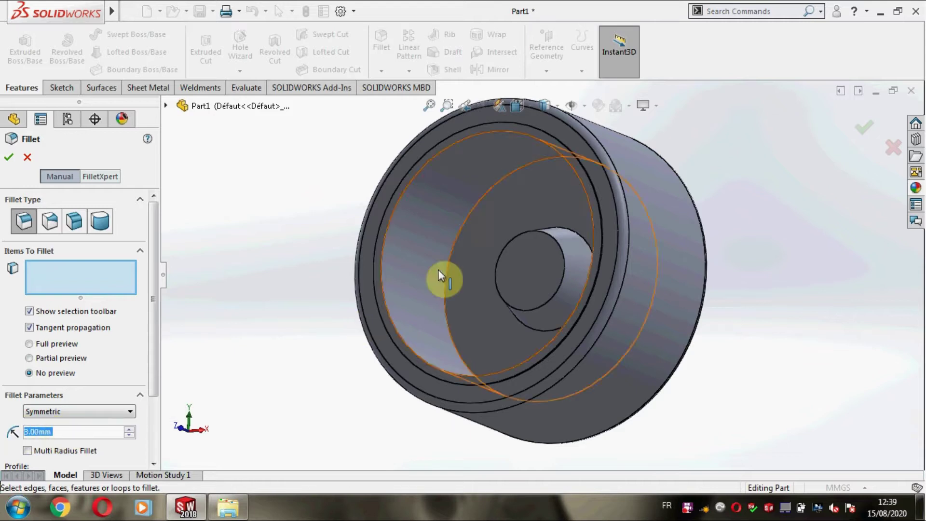
click(389, 217)
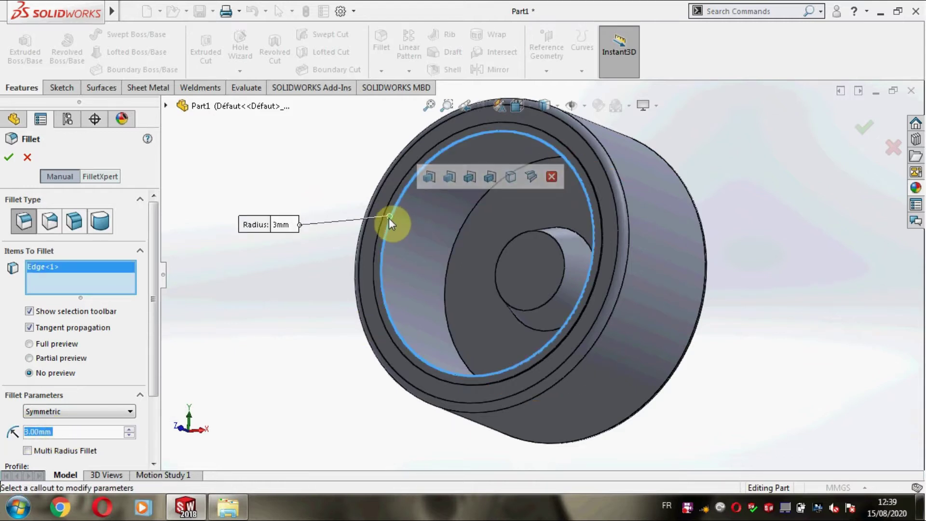
click(499, 258)
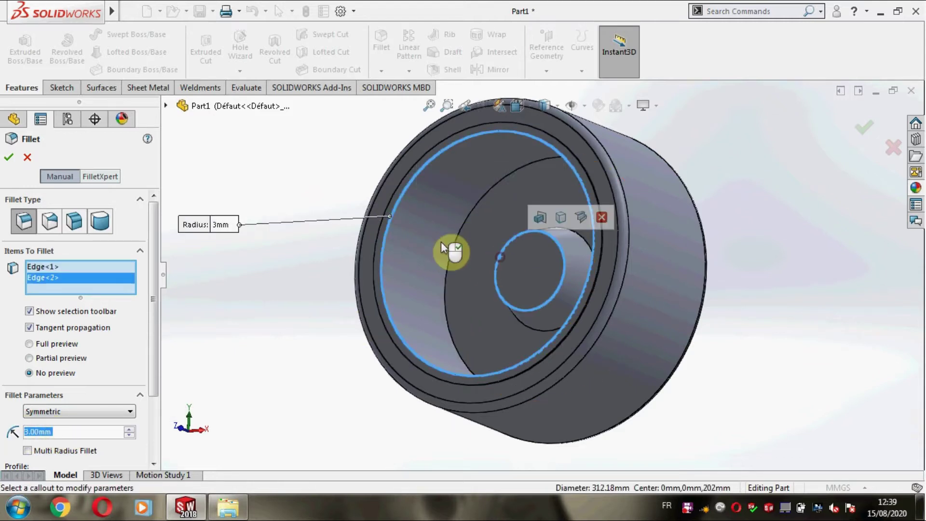
click(13, 162)
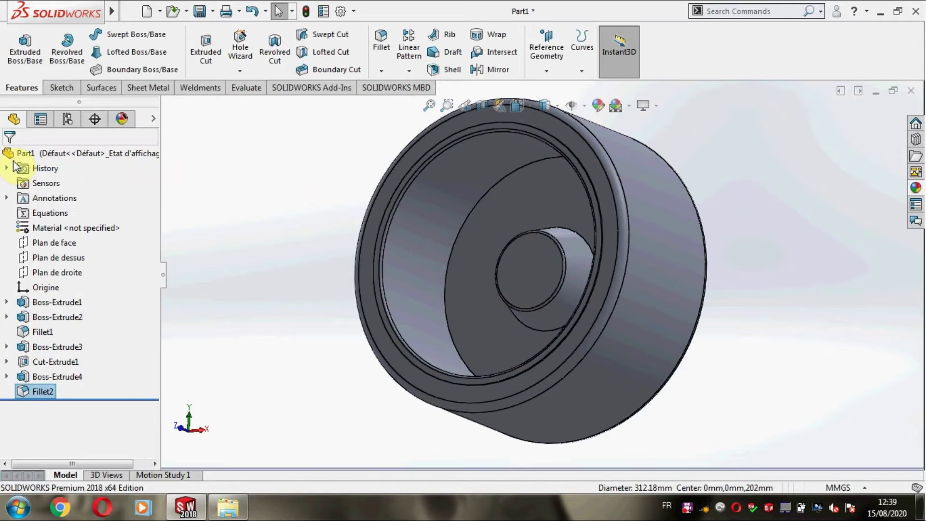
Step: Fillet the large inner-face edge and the hub-bore edge at 10 mm radius
click(381, 44)
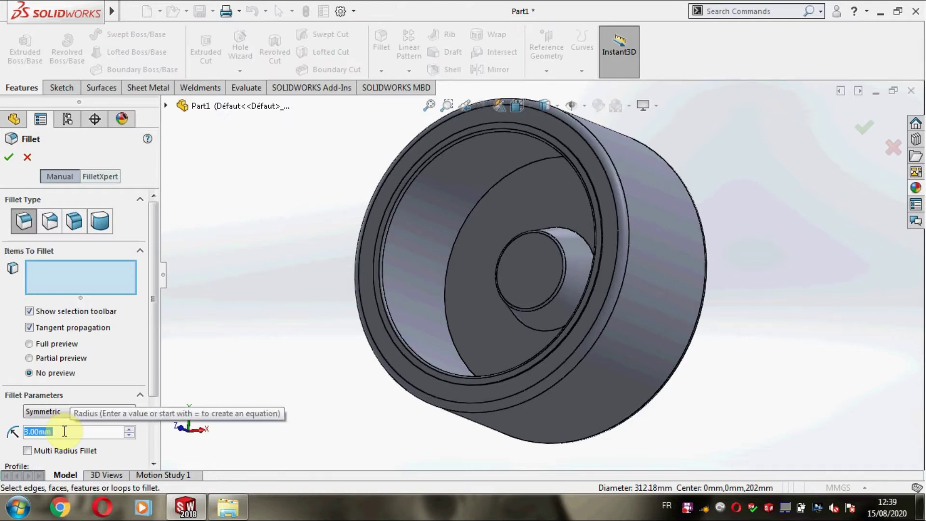
text(10)
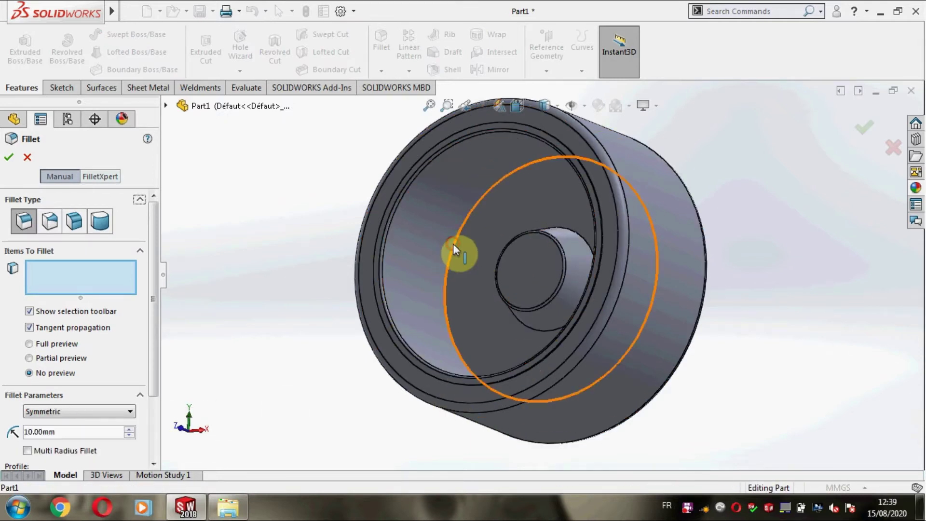
click(453, 244)
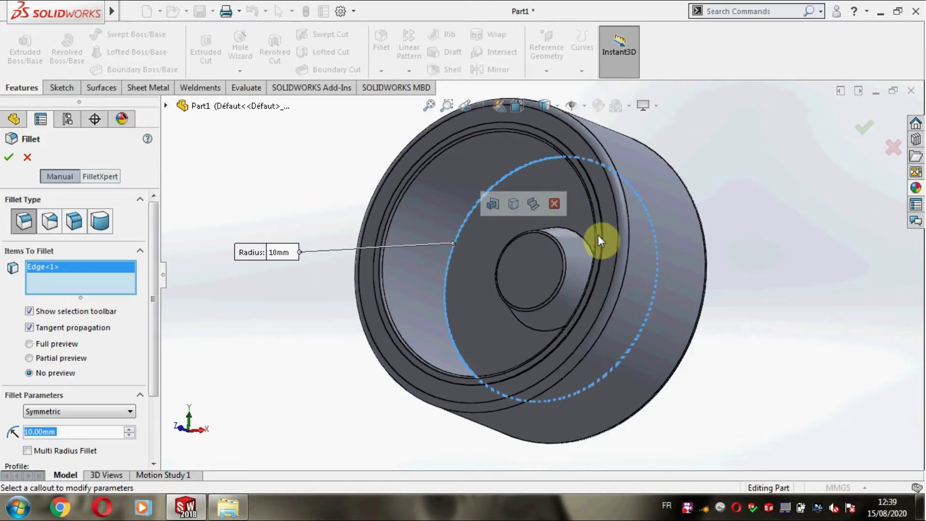
click(587, 241)
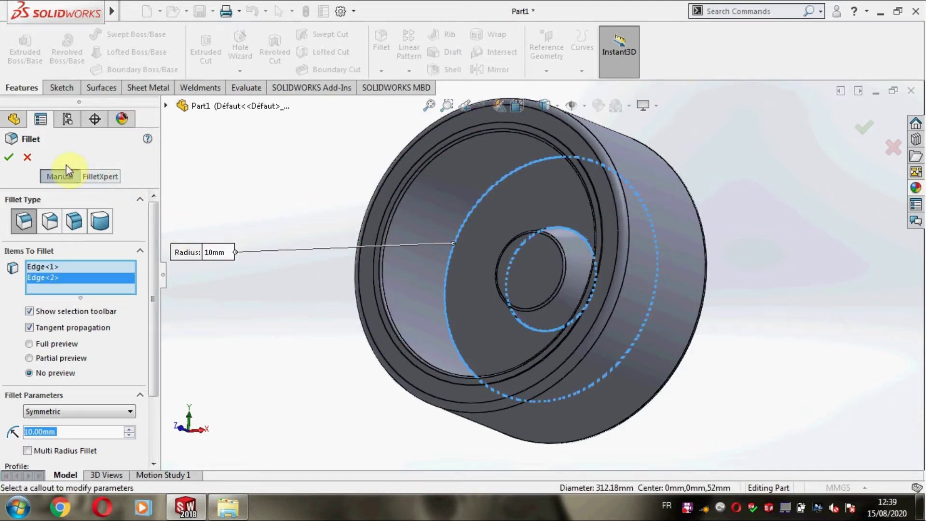
click(12, 162)
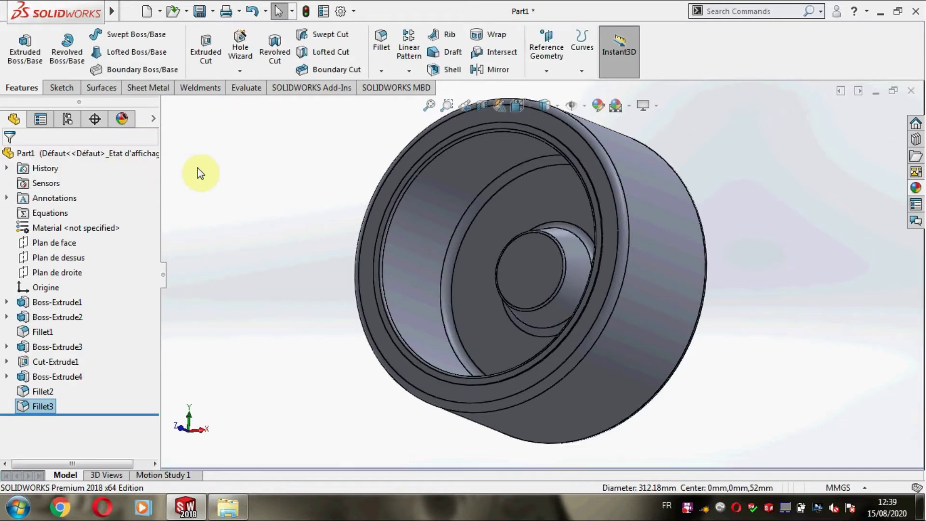
Step: Sketch a hexagon centred on the origin on the wheel hub's front face
mouse_move(280, 227)
middle_down()
mouse_move(331, 216)
mouse_move(261, 228)
middle_up()
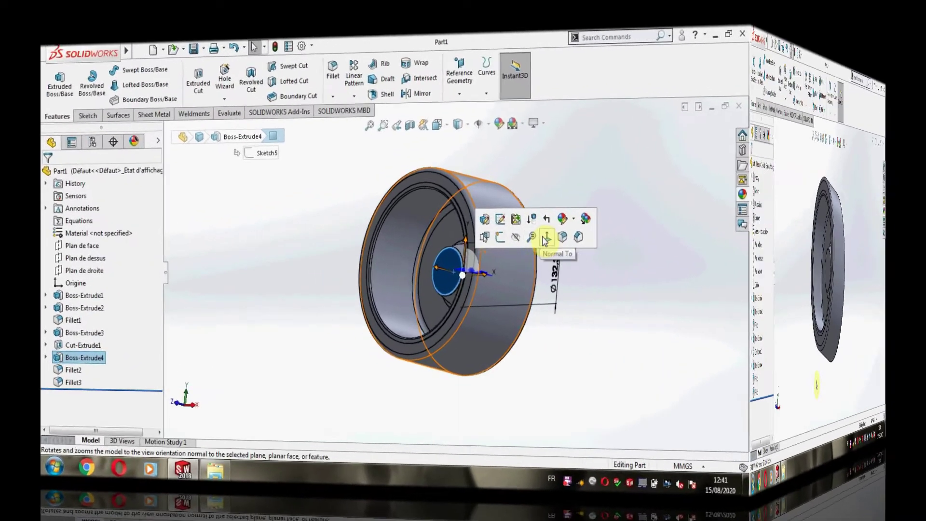
click(546, 238)
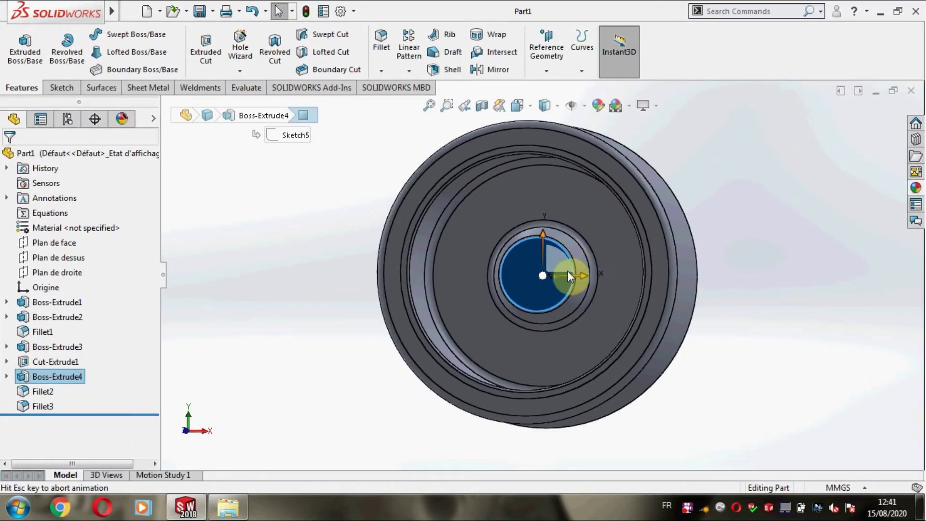
right_click(527, 268)
click(558, 180)
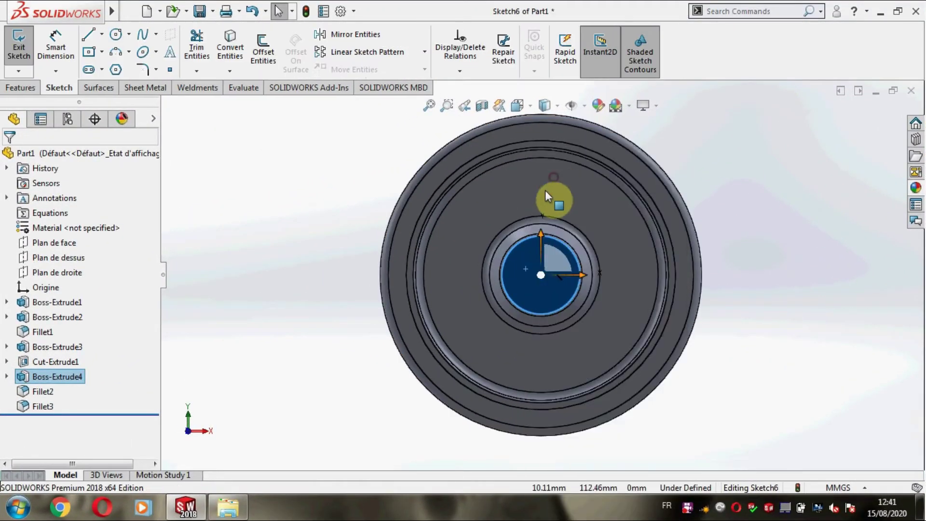
click(285, 234)
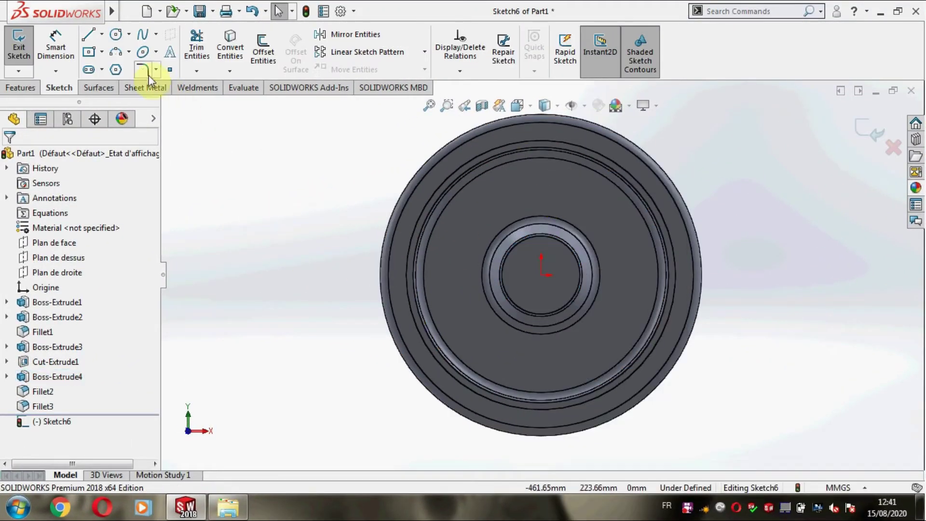
click(114, 71)
click(541, 274)
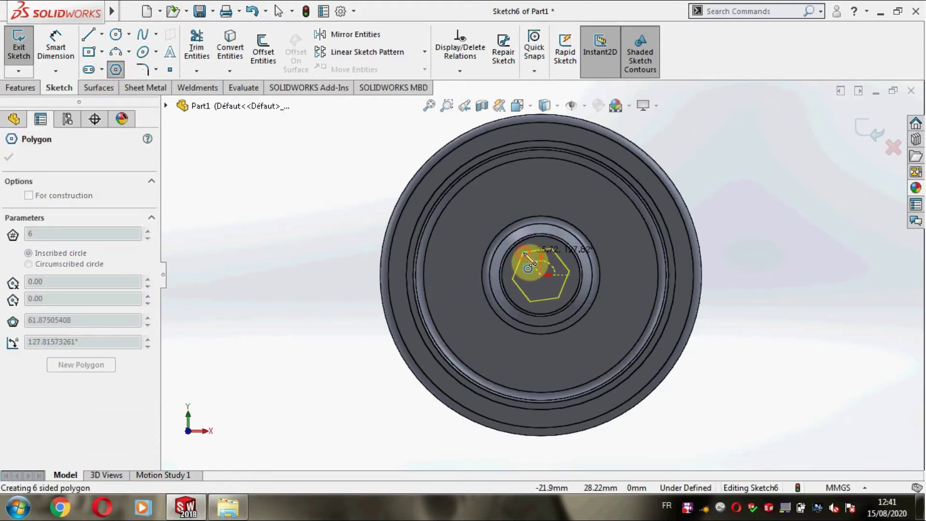
click(538, 251)
Step: Dimension the hexagon's surrounding construction circle to Ø58.95 mm
click(56, 48)
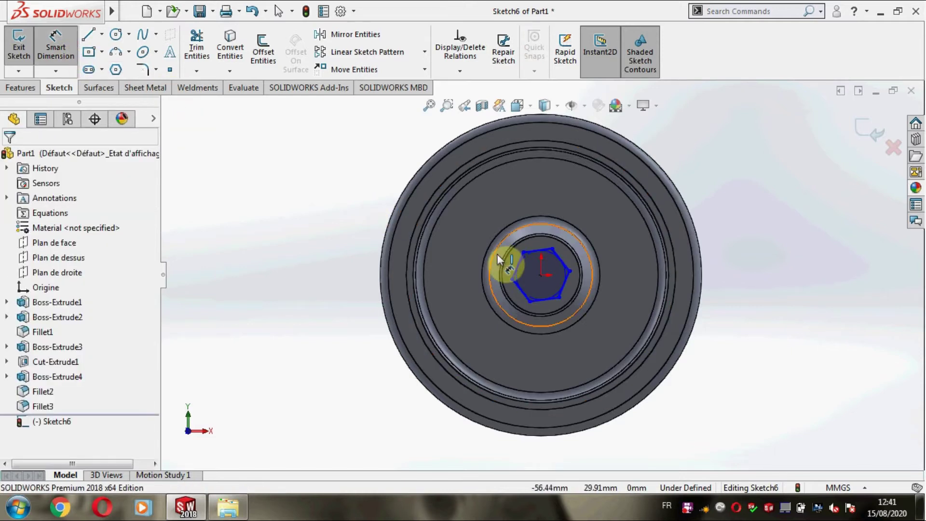
scroll(562, 275, down, 3)
click(562, 280)
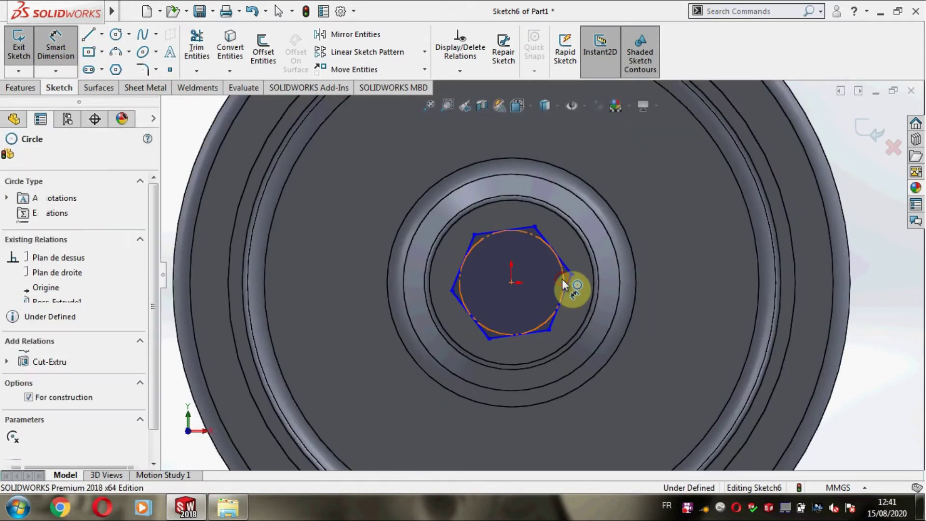
scroll(594, 276, up, 3)
click(762, 287)
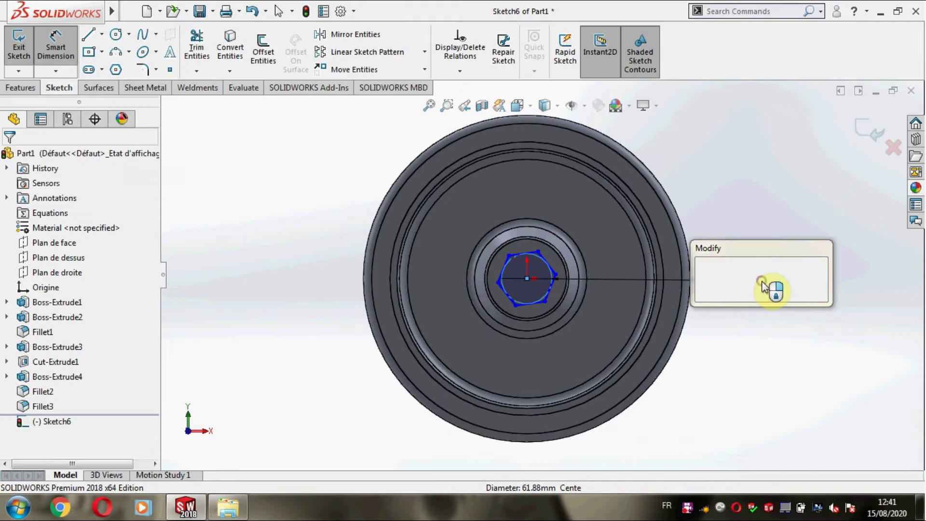
text(58.95)
key(Return)
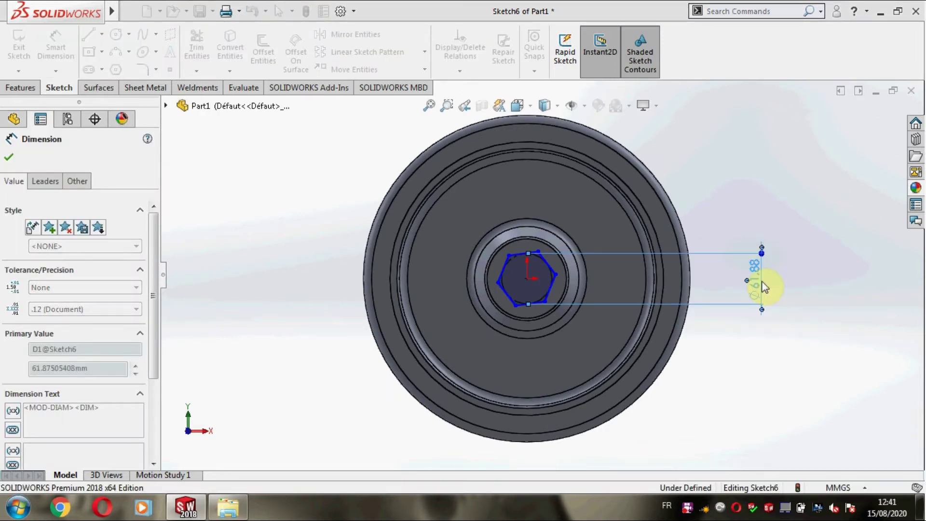
click(10, 160)
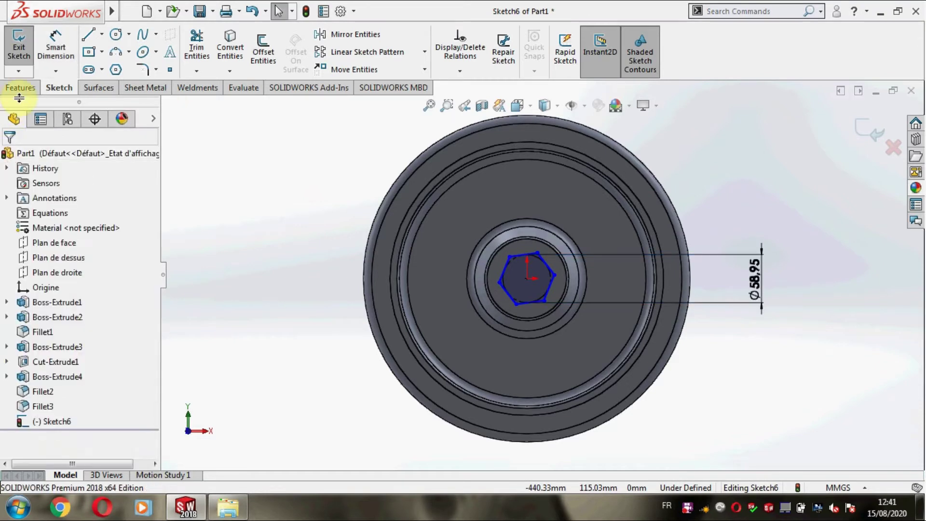
Step: Extrude the hexagon as a boss with a 28 mm Blind depth
click(21, 88)
click(24, 48)
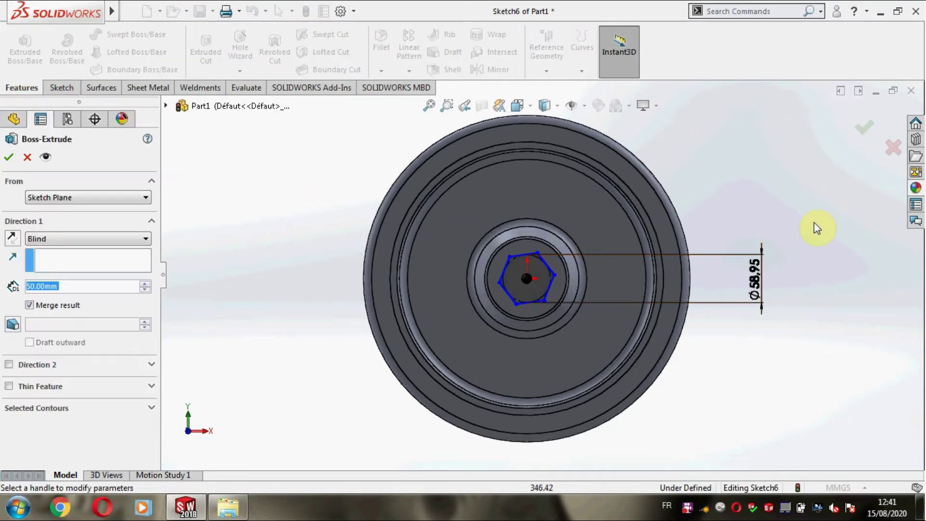
middle_drag(790, 234, 780, 237)
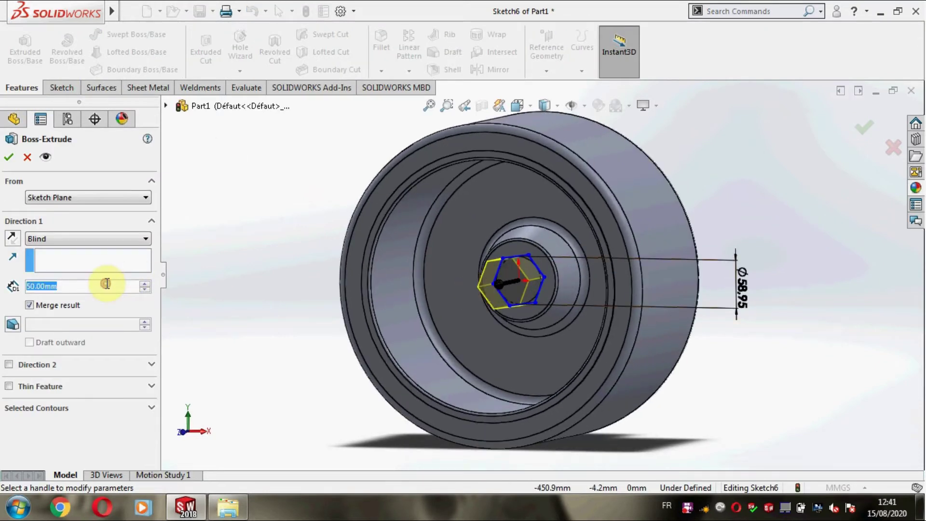
text(28)
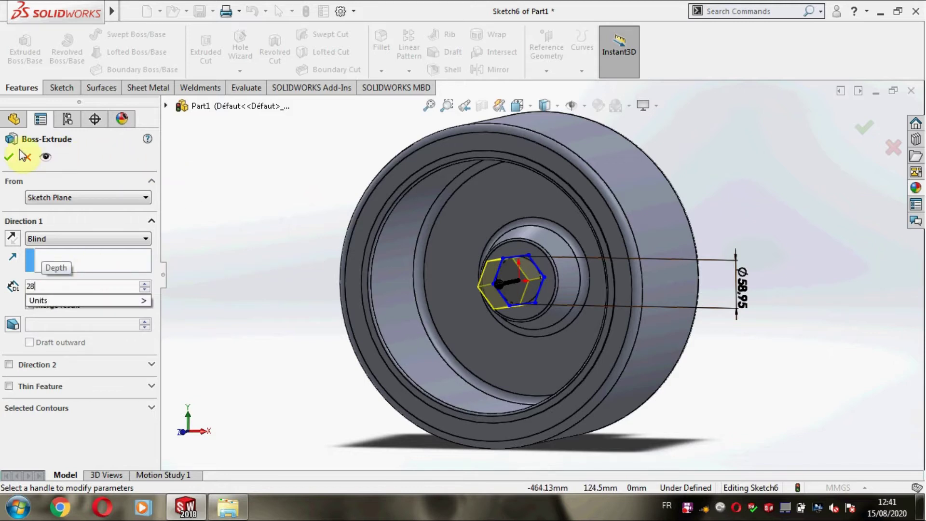
key(Return)
Step: Accept the hexagon boss and start a sketch on its front face, viewed Normal To
click(9, 156)
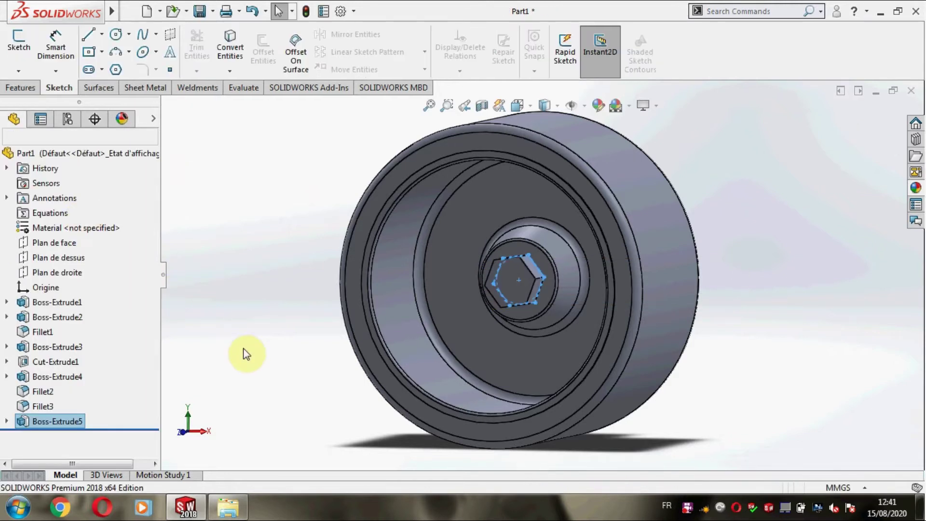
click(509, 278)
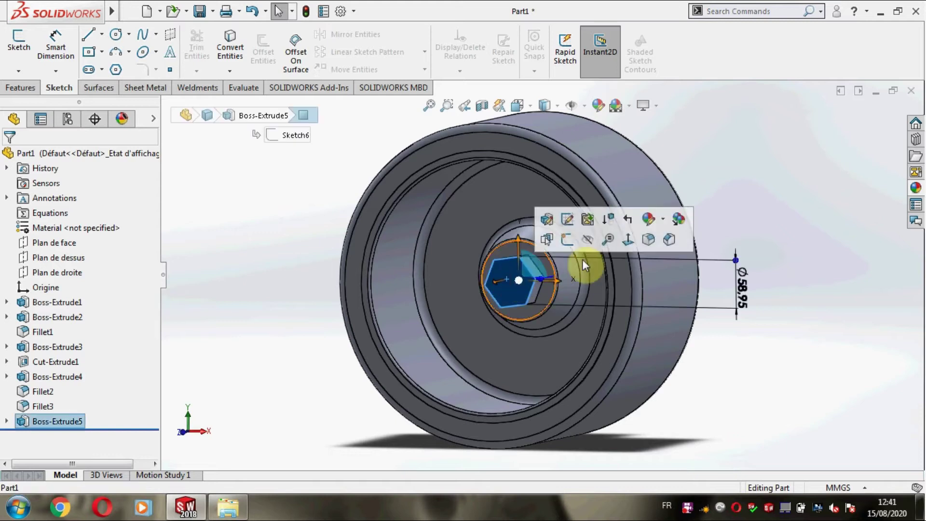
click(627, 241)
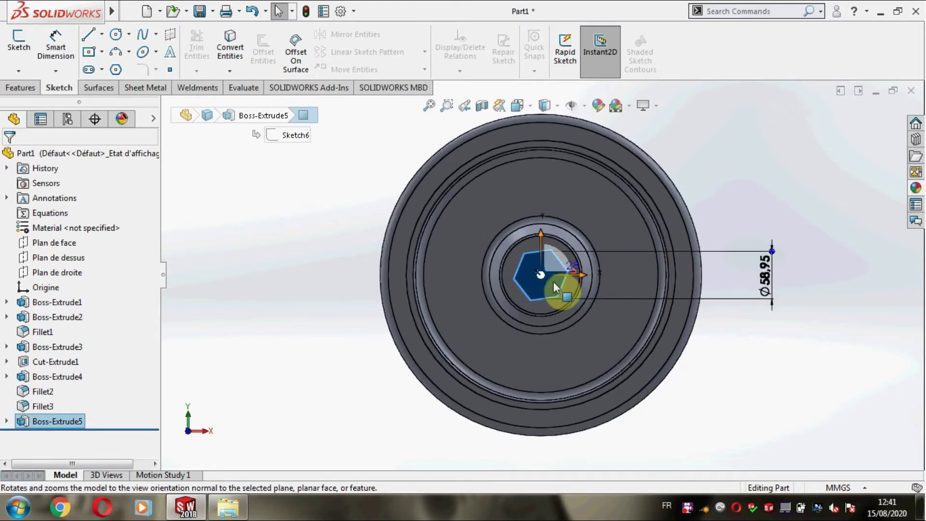
right_click(552, 285)
click(587, 195)
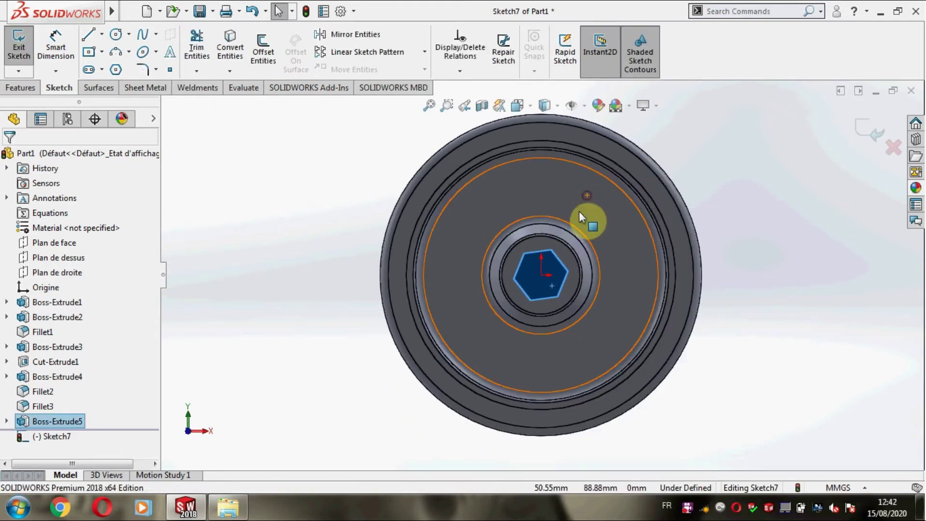
click(220, 249)
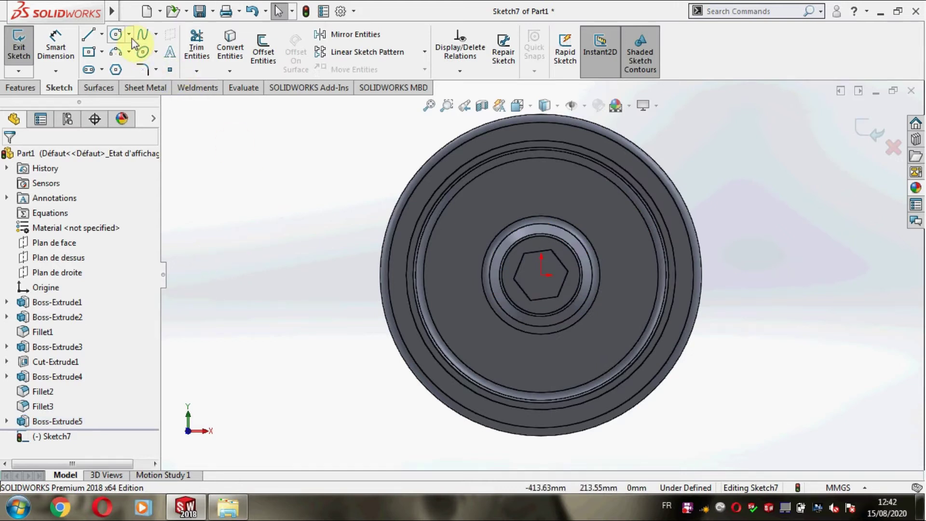
Step: Draw two circles centred on the origin, a smaller inner one and a larger outer one
click(116, 34)
click(541, 274)
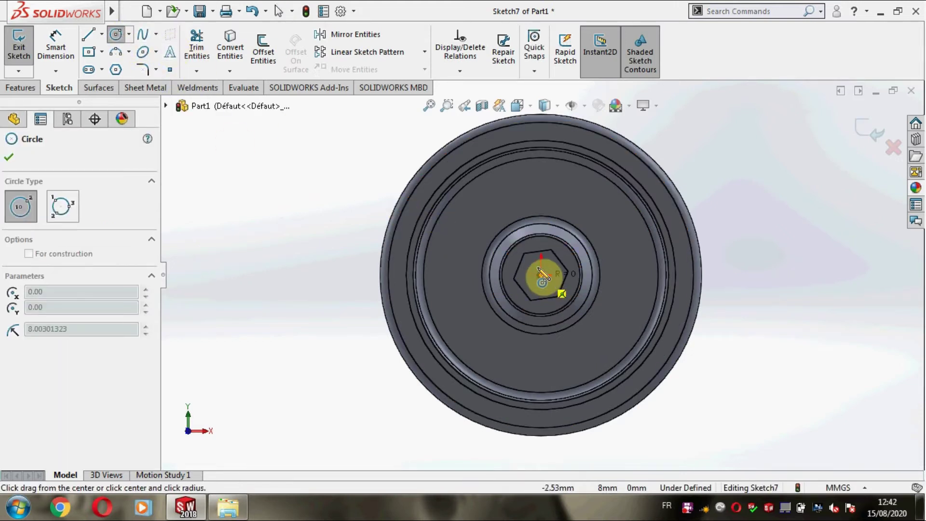
click(536, 265)
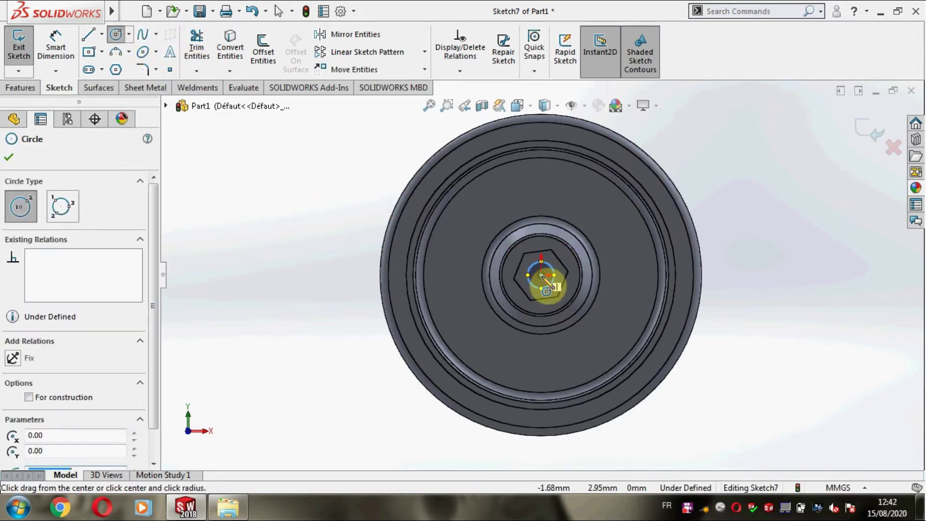
click(531, 244)
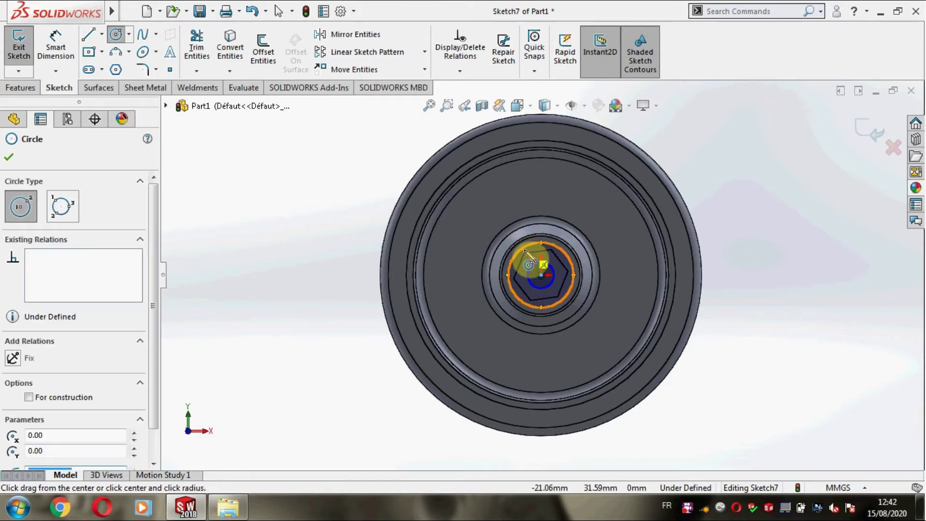
key(Escape)
scroll(548, 256, down, 2)
scroll(551, 259, down, 3)
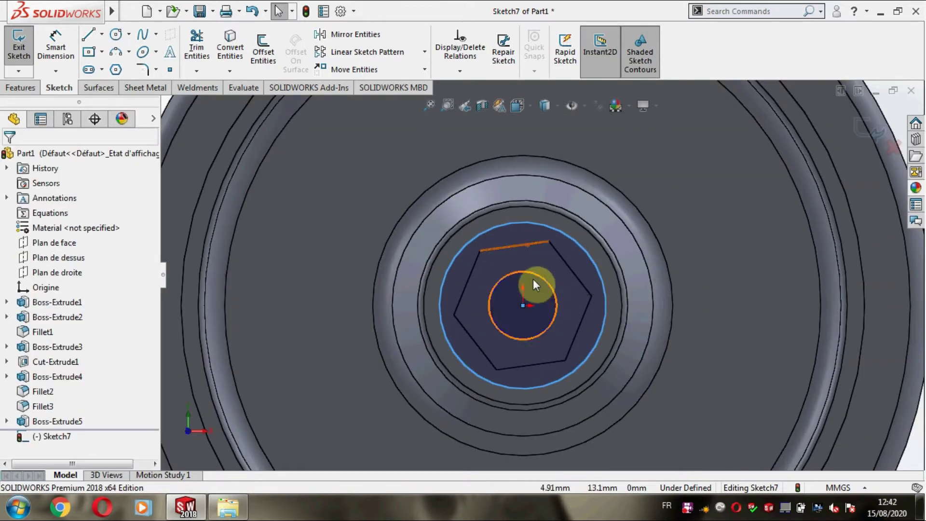
Step: Make the inner circle tangent to the hexagon's top edge
click(534, 273)
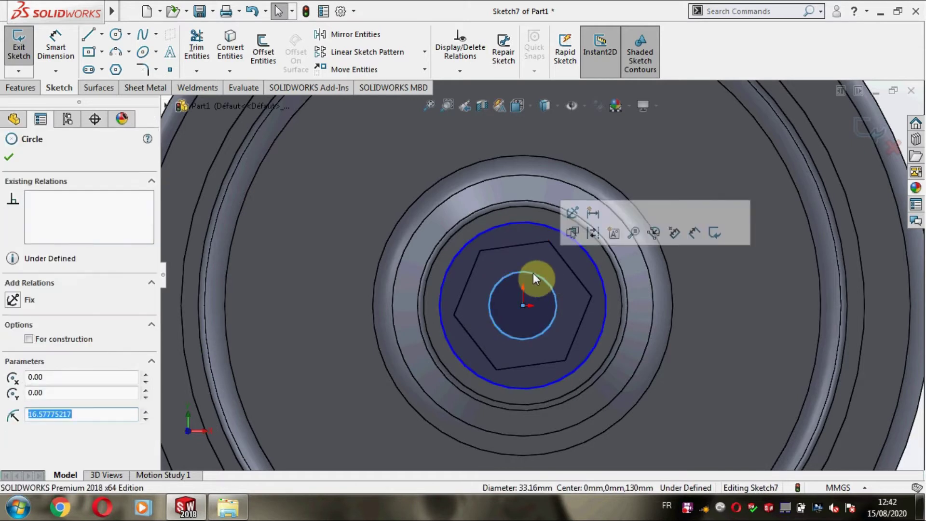
ctrl+click(523, 246)
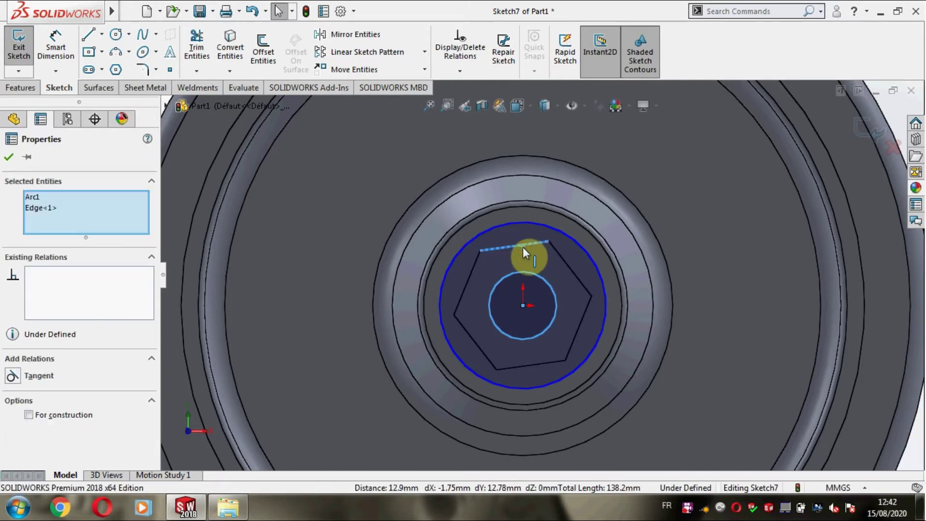
click(12, 376)
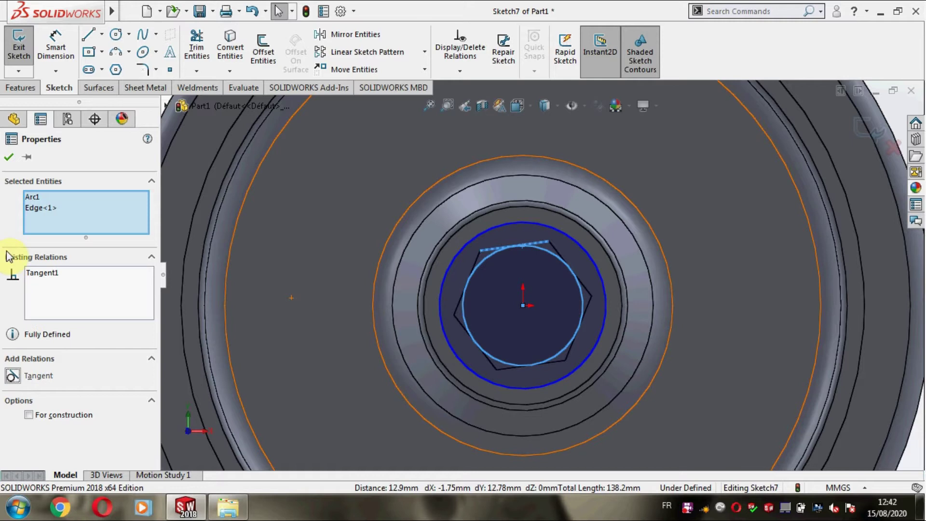
click(10, 159)
Step: Extruded Cut the circle profile 28 mm deep with a 45° draft
click(15, 89)
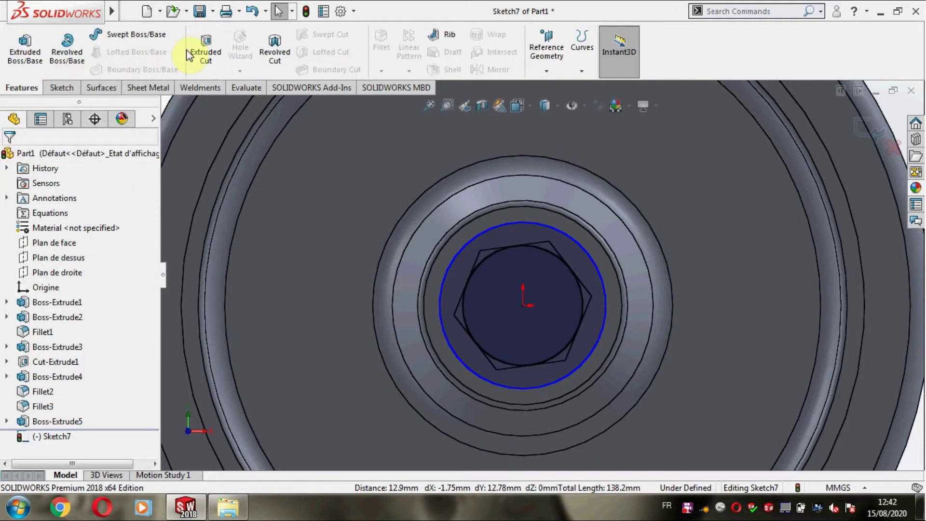
click(206, 53)
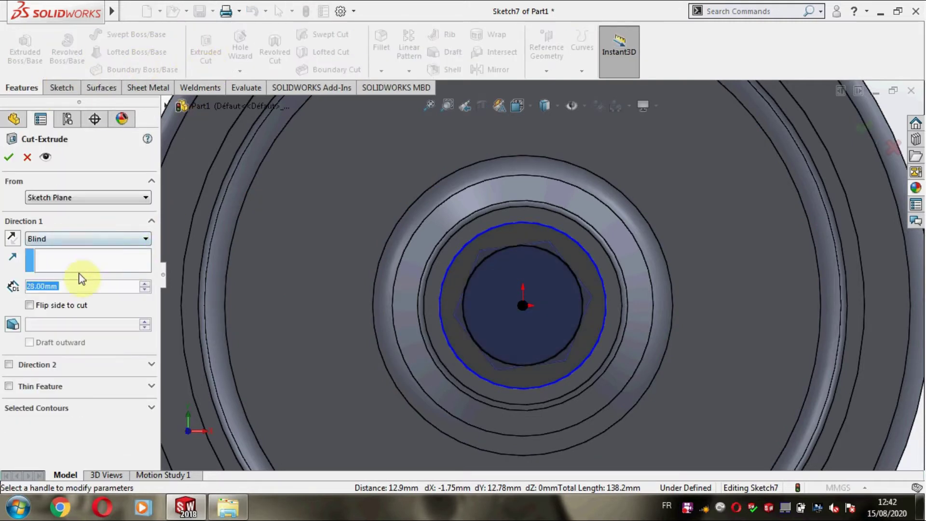
click(13, 324)
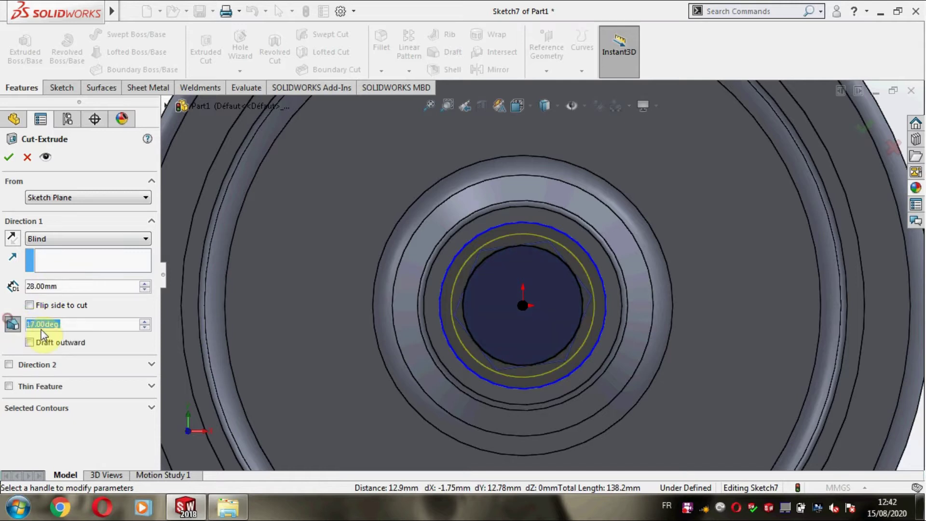
text(45)
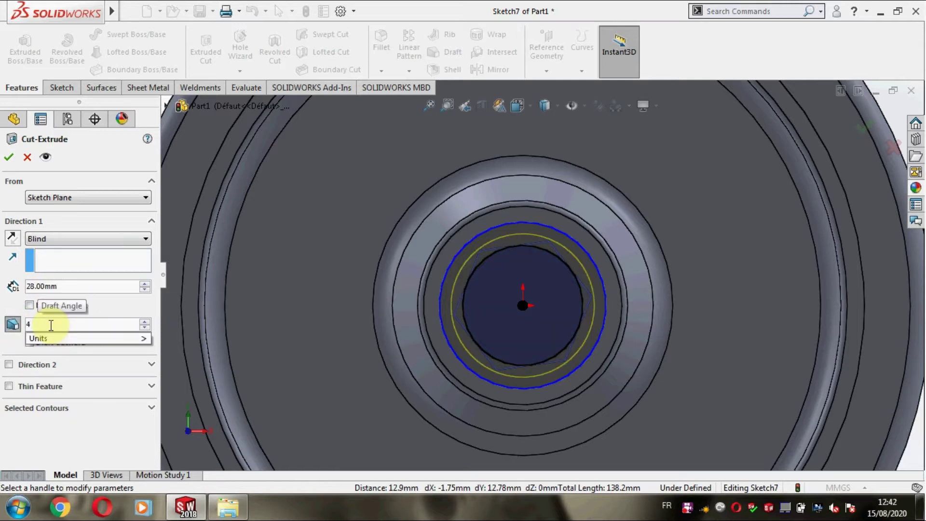
click(7, 159)
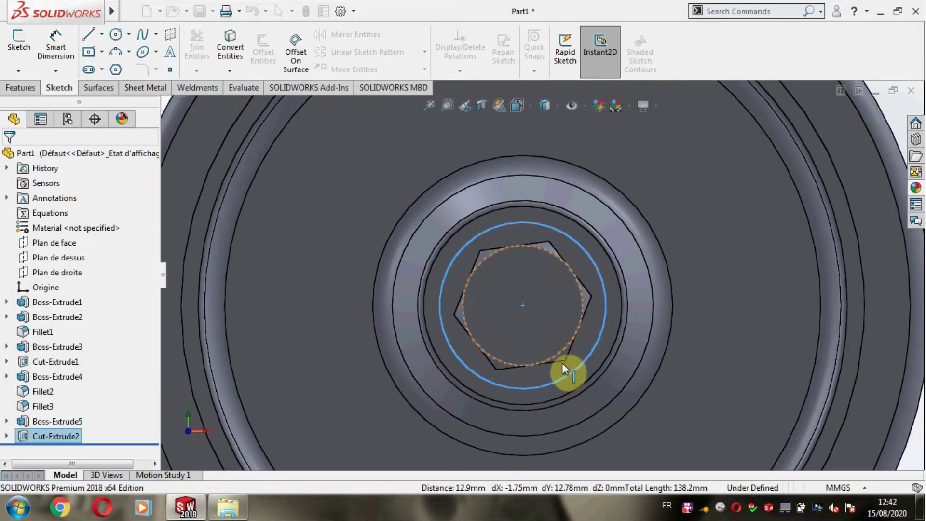
scroll(681, 363, up, 3)
Step: Give the whole wheel the beige medium gloss plastic appearance from Plastic > Medium Gloss
scroll(681, 363, up, 3)
middle_click(823, 377)
mouse_move(822, 372)
middle_down()
mouse_move(787, 382)
mouse_move(818, 346)
mouse_move(827, 364)
mouse_move(819, 384)
mouse_move(778, 383)
middle_up()
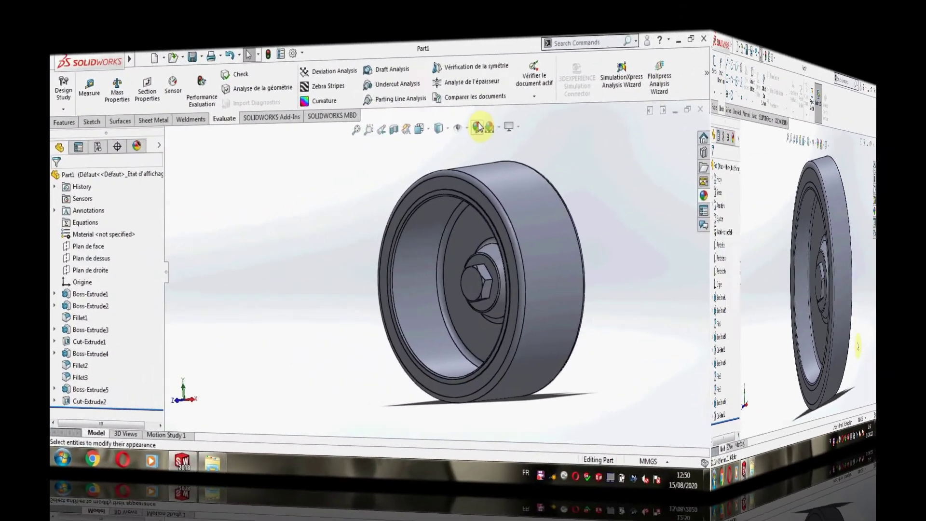
click(478, 125)
click(814, 176)
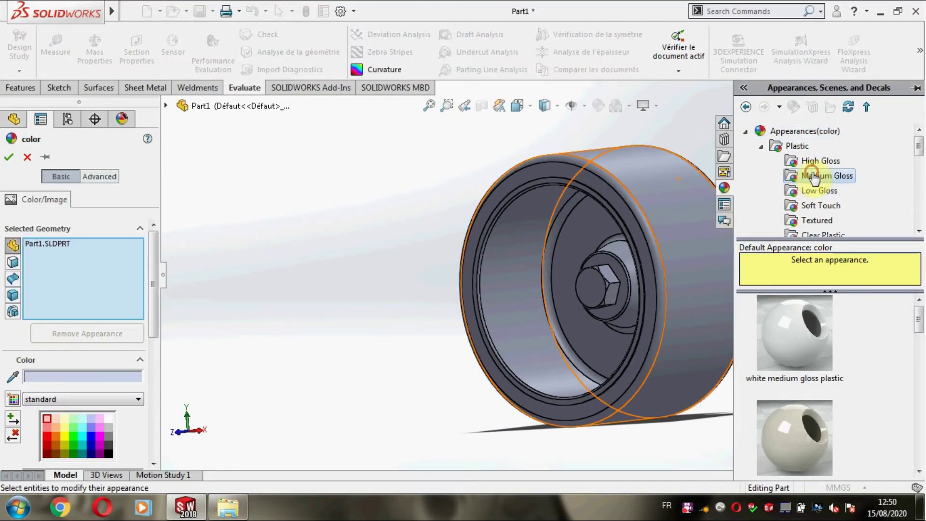
scroll(853, 357, down, 1)
scroll(856, 361, down, 1)
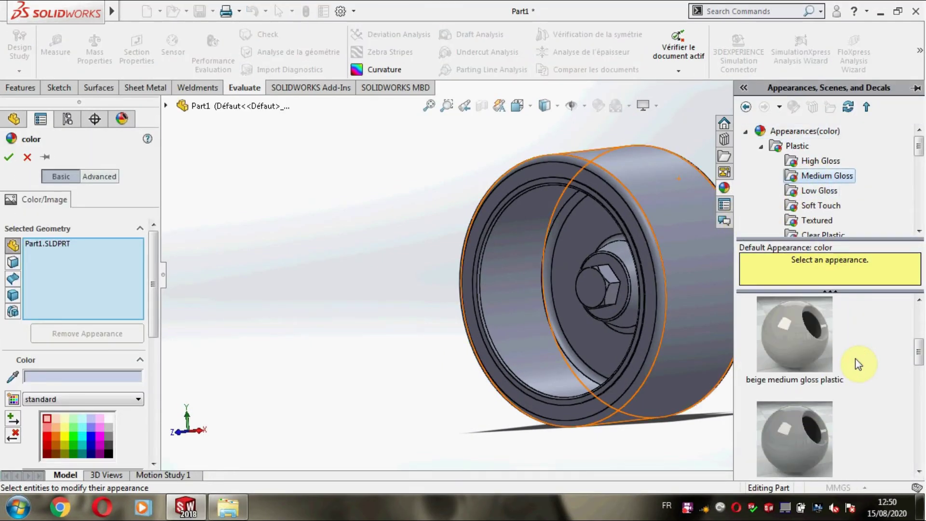
click(797, 343)
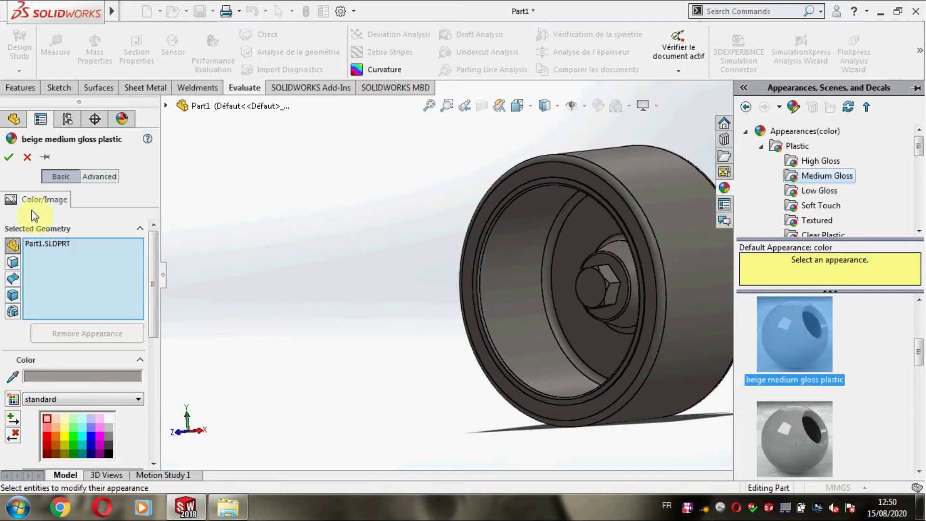
click(9, 157)
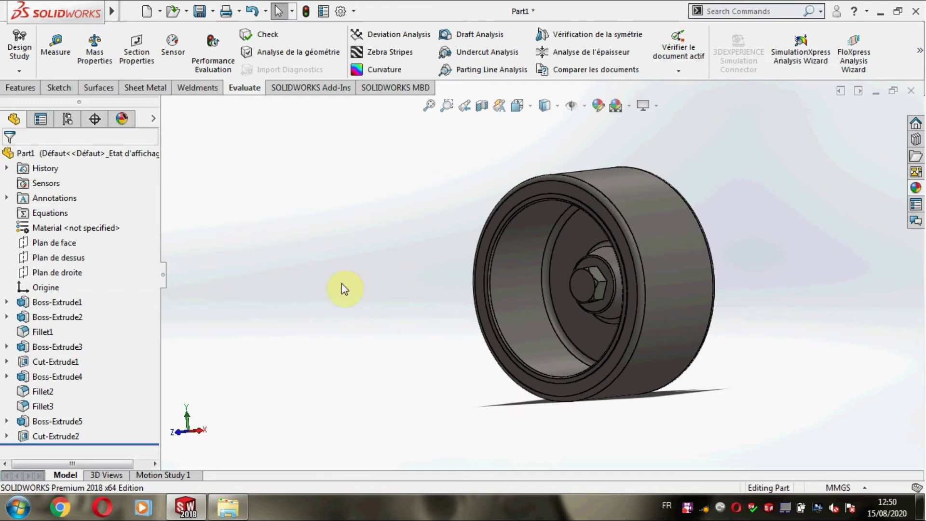
Step: Sketch a corner rectangle from the origin on the hub face, viewed Normal To
middle_drag(370, 313, 265, 314)
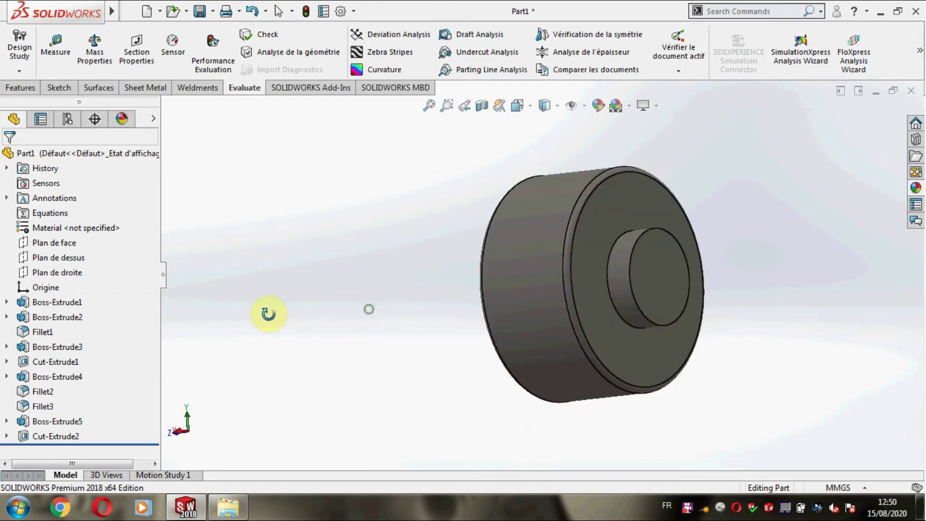
click(645, 278)
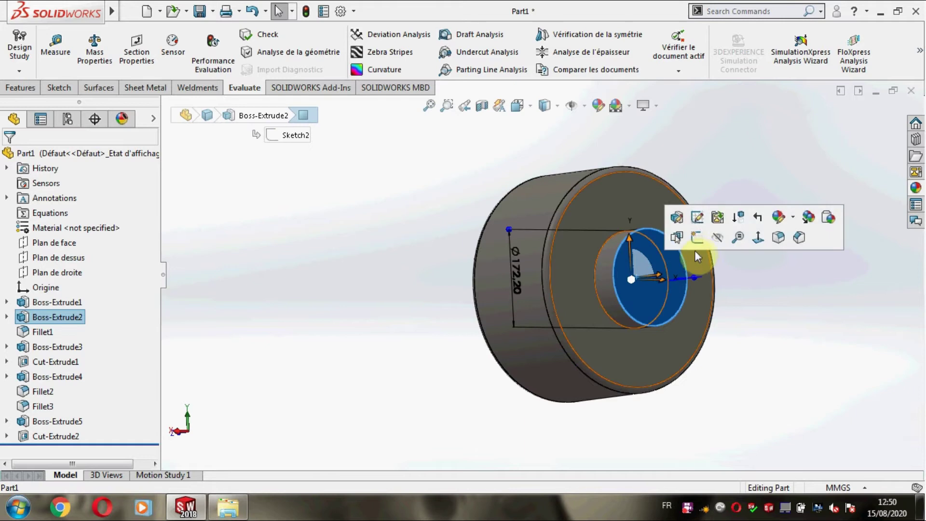
click(758, 238)
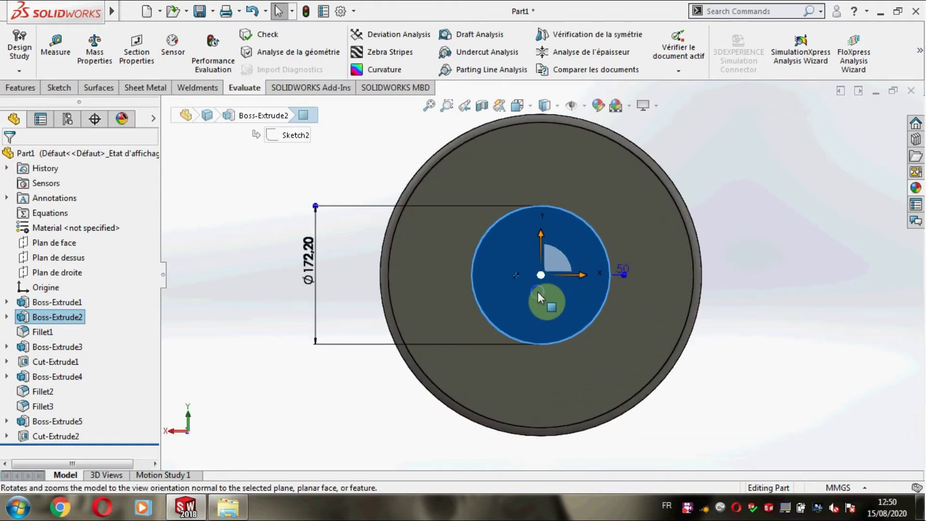
right_click(537, 292)
click(568, 201)
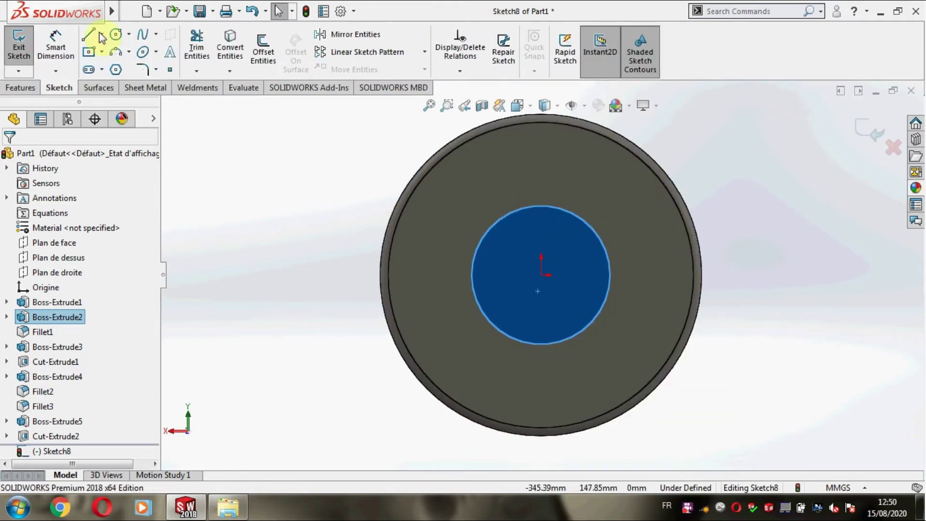
click(103, 50)
click(119, 69)
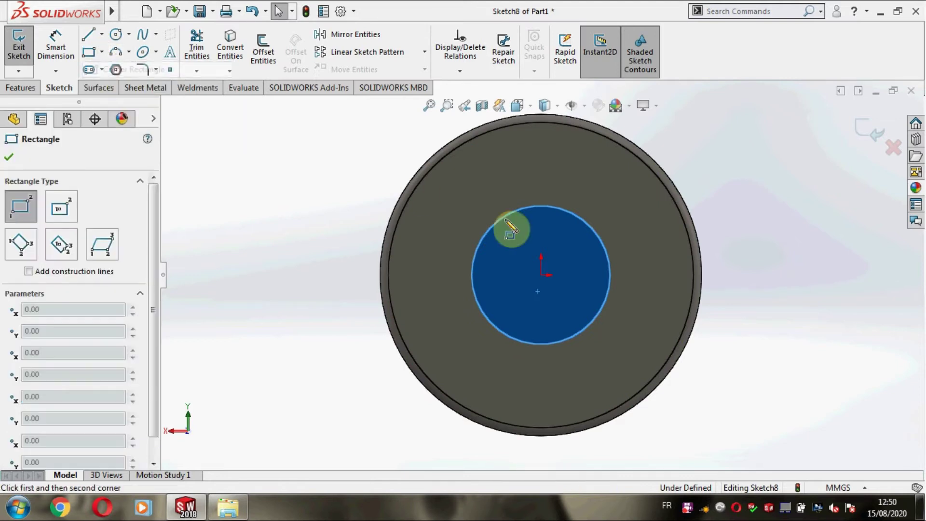
click(542, 274)
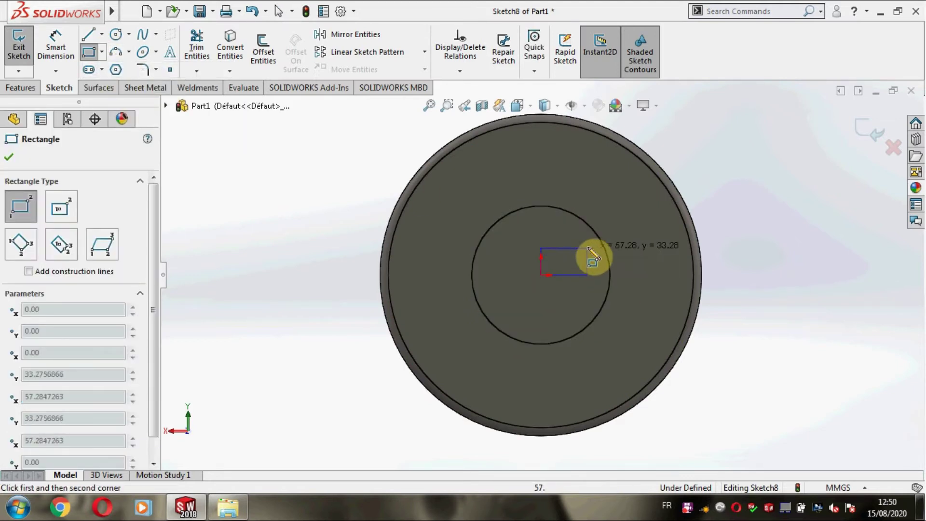
click(584, 244)
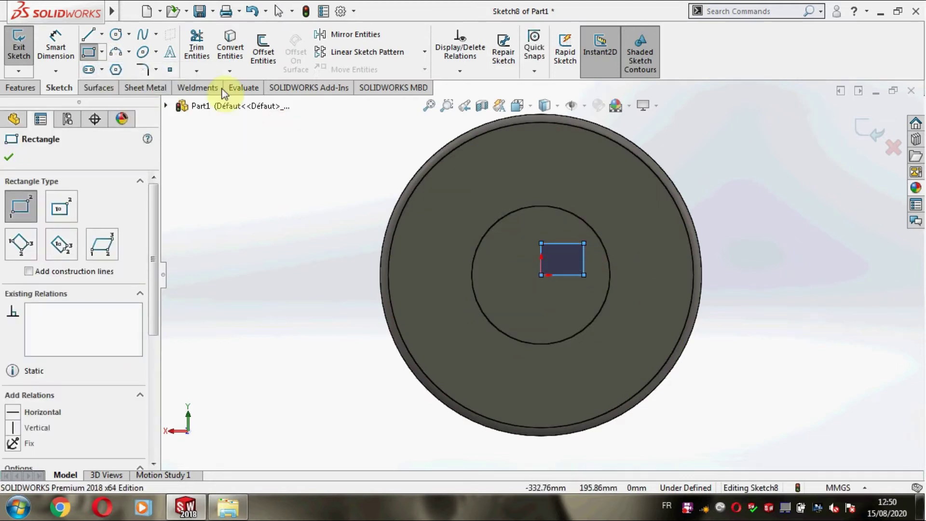
Step: Dimension the rectangle 47.27 mm wide and 43.54 mm high
click(56, 44)
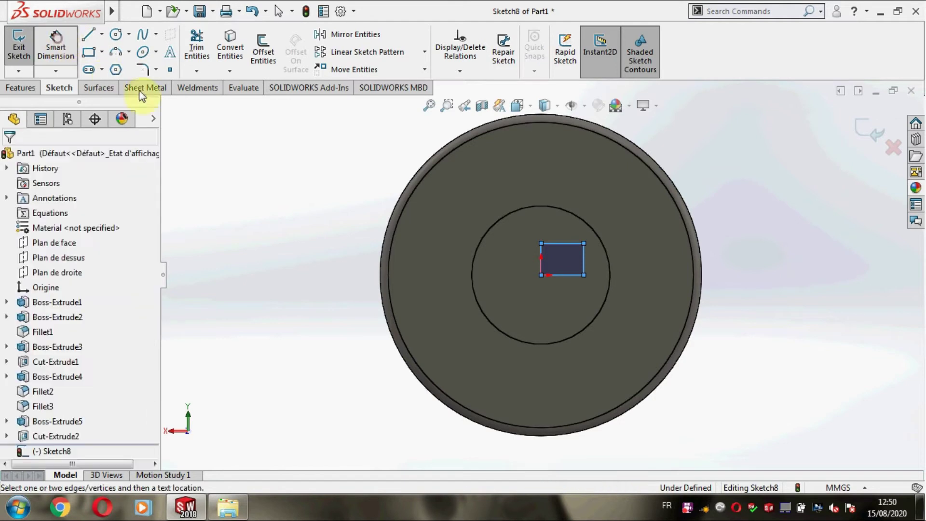
click(569, 276)
click(568, 461)
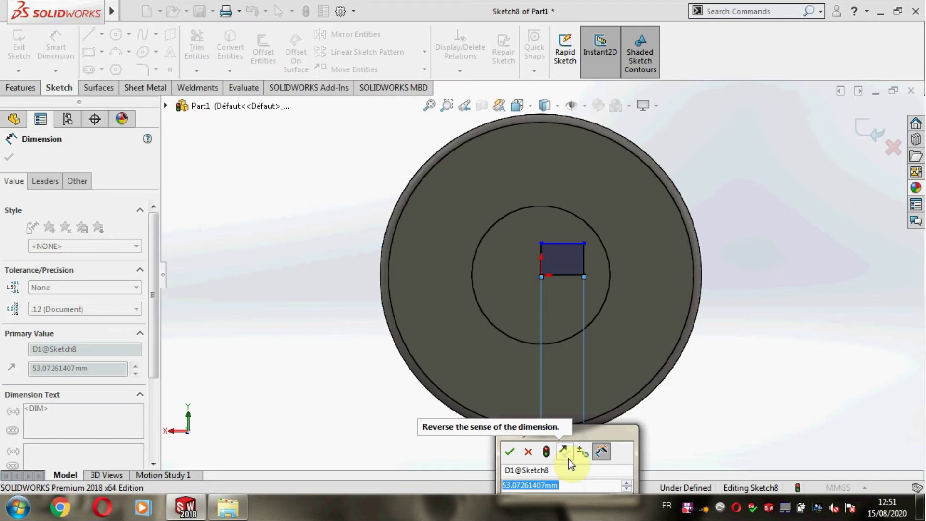
text(47.)
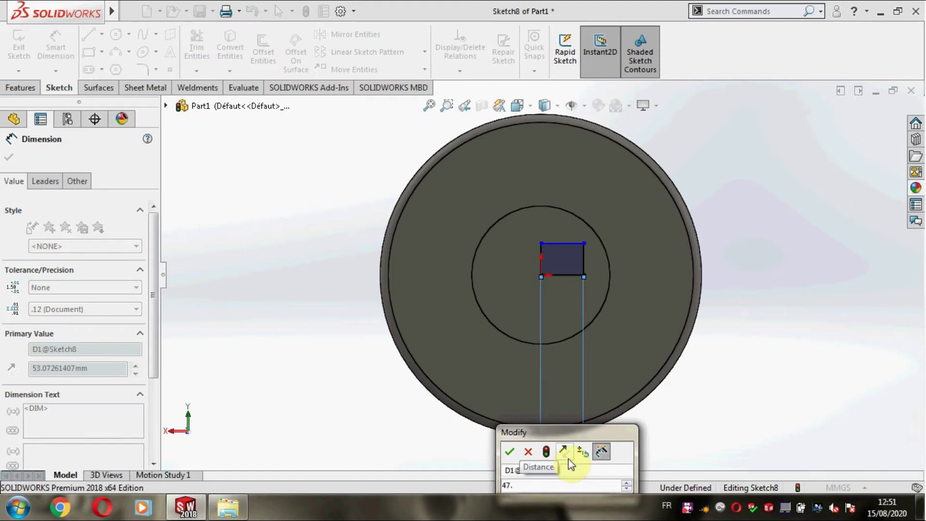
text(27)
key(Escape)
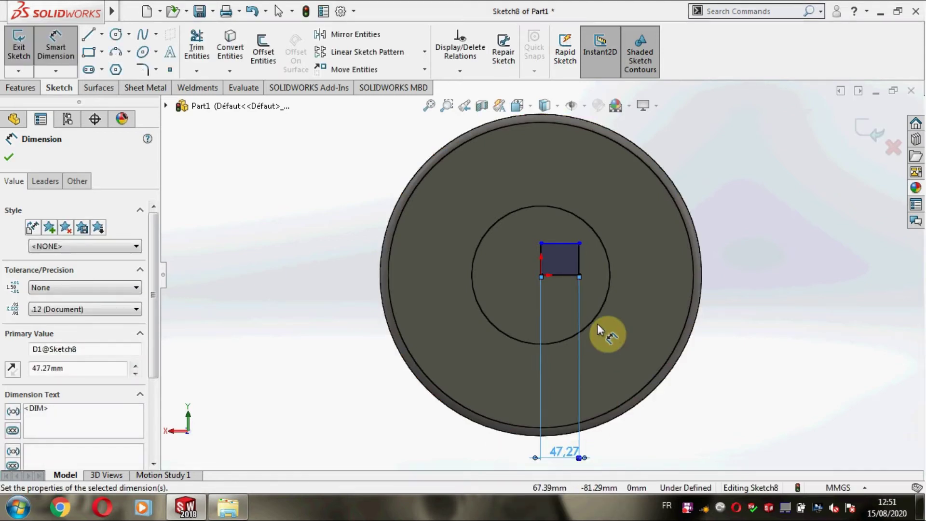
click(579, 261)
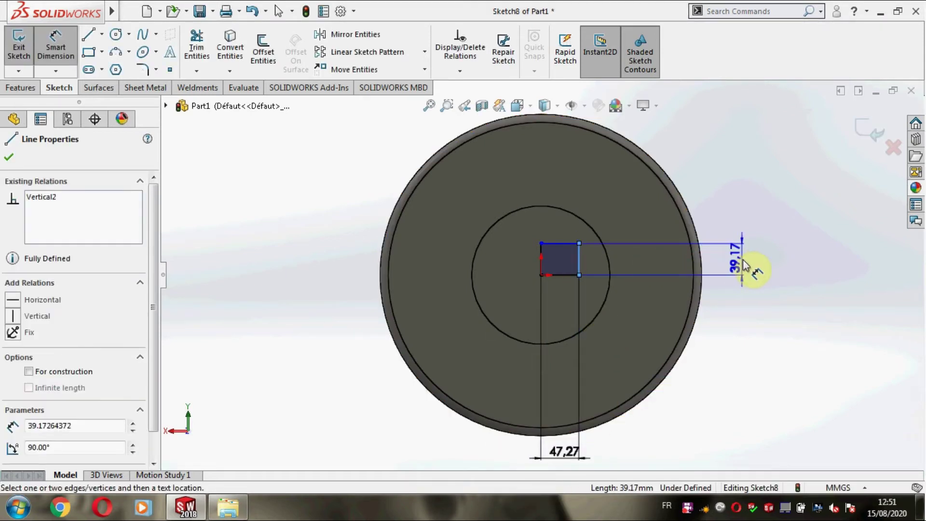
click(743, 266)
text(4)
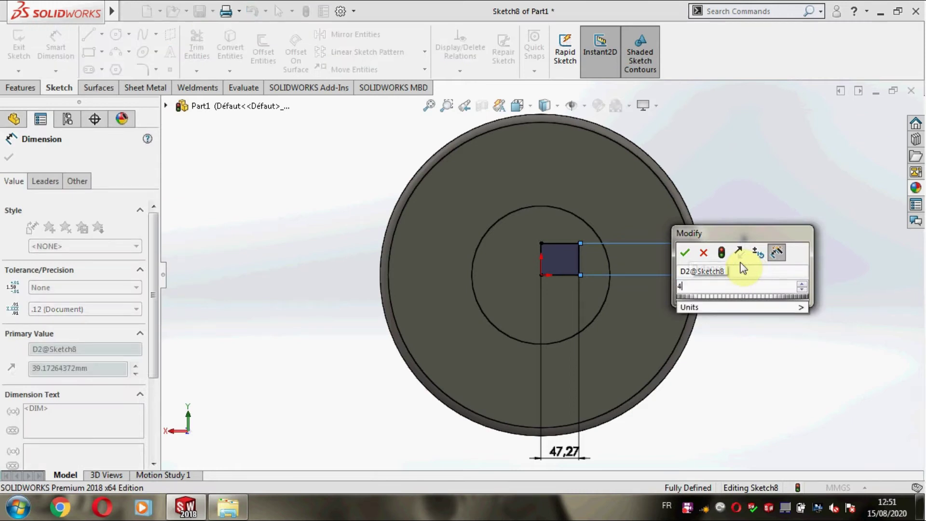
text(3.54)
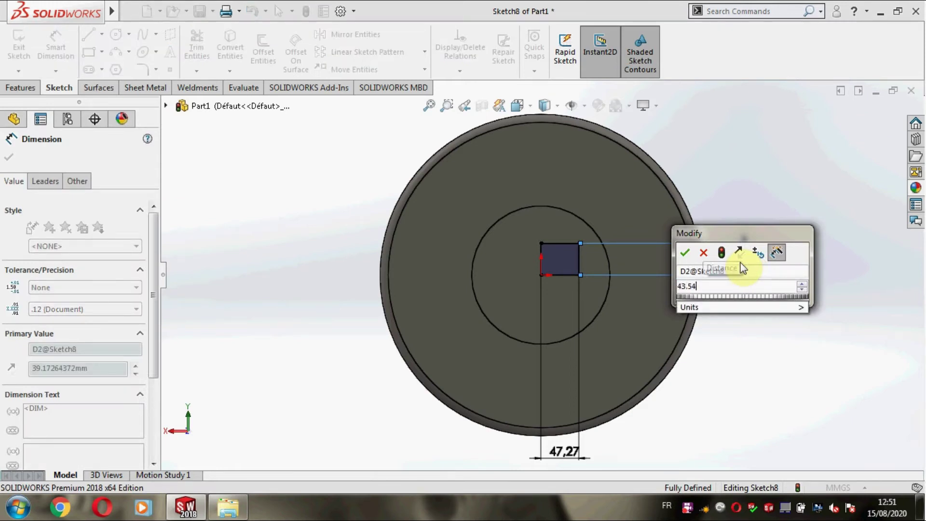
key(Return)
click(9, 157)
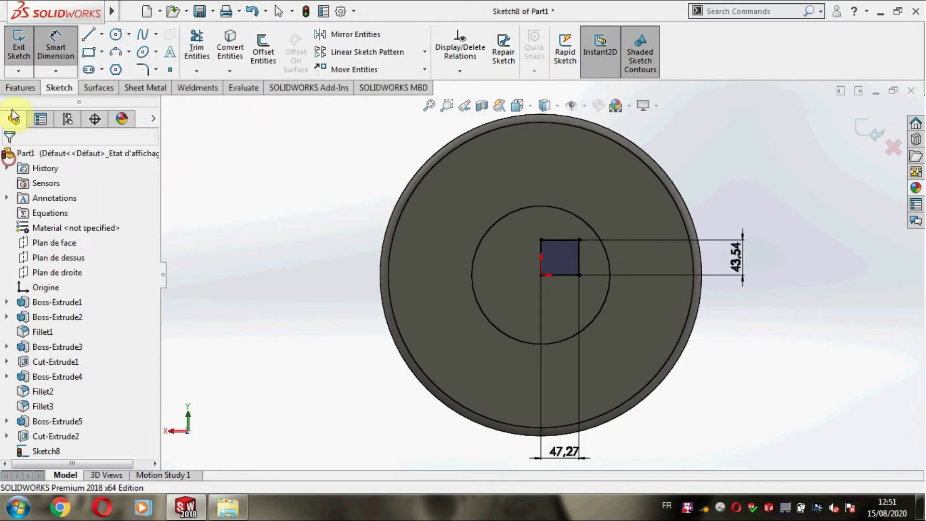
Step: Extrude the rectangle as a 17 mm boss
click(21, 88)
click(25, 48)
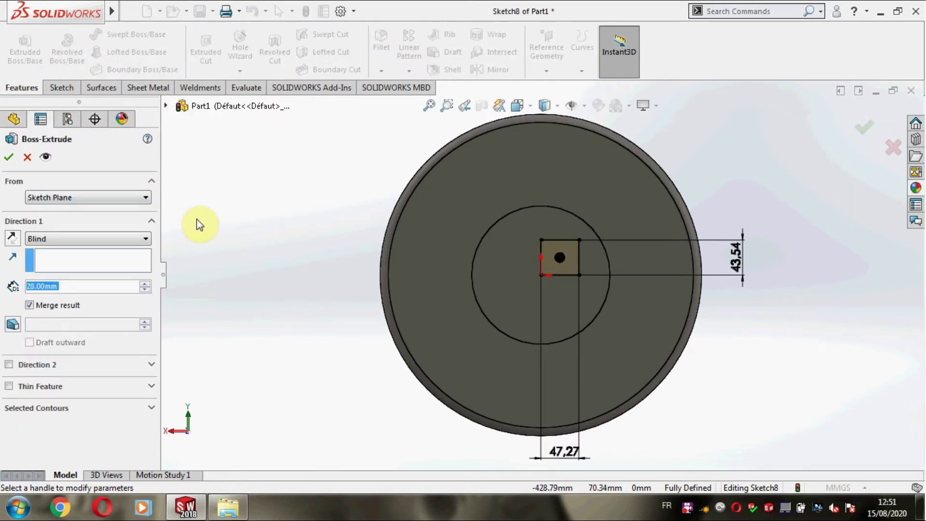
text(17)
key(Return)
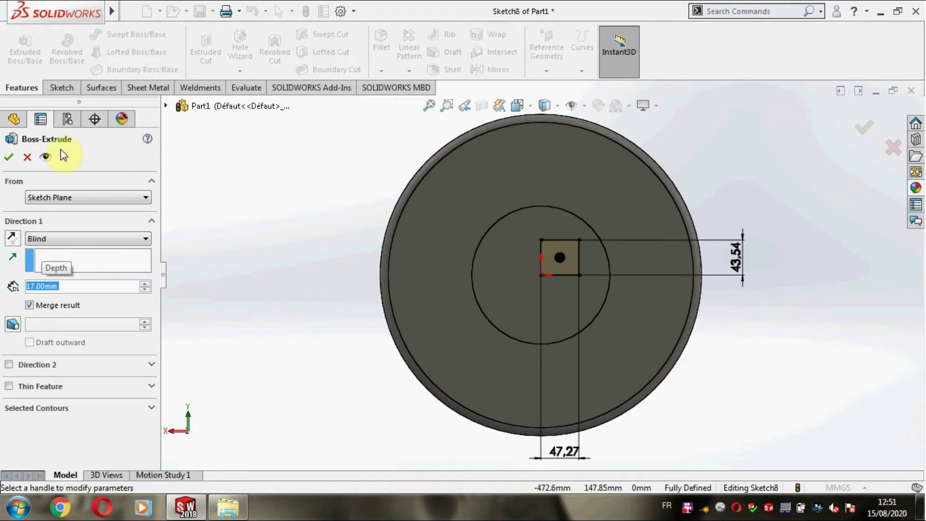
click(8, 157)
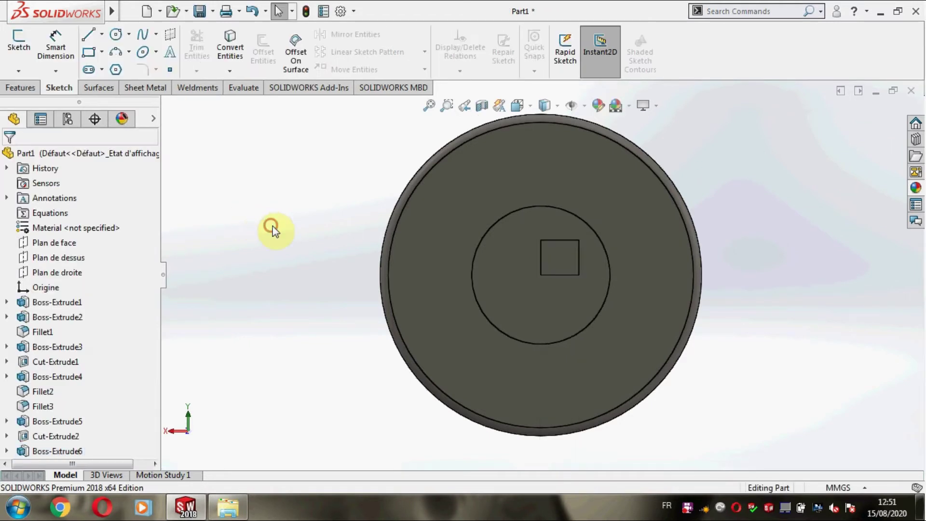
Step: Orbit to an oblique view and start a new plane from Reference Geometry
mouse_move(272, 225)
middle_down()
mouse_move(318, 227)
mouse_move(314, 250)
mouse_move(259, 258)
mouse_move(306, 271)
middle_up()
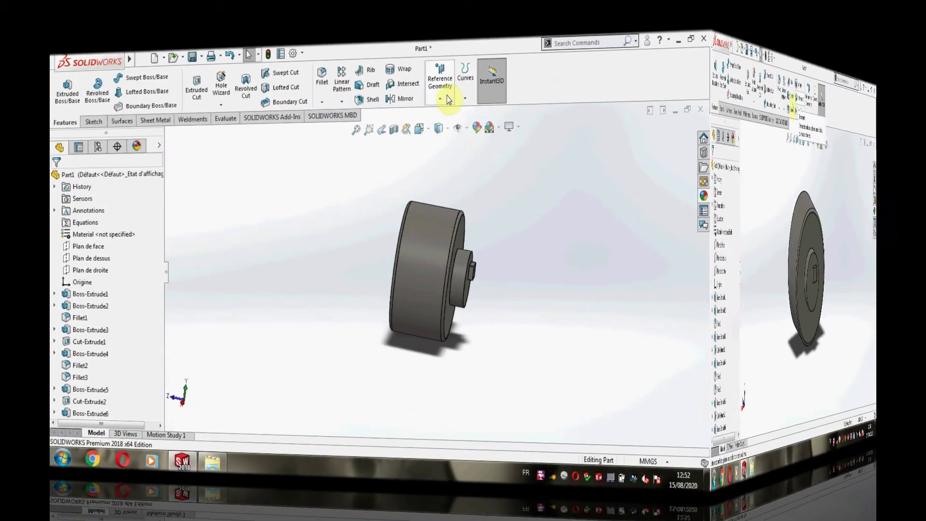
click(448, 100)
click(563, 87)
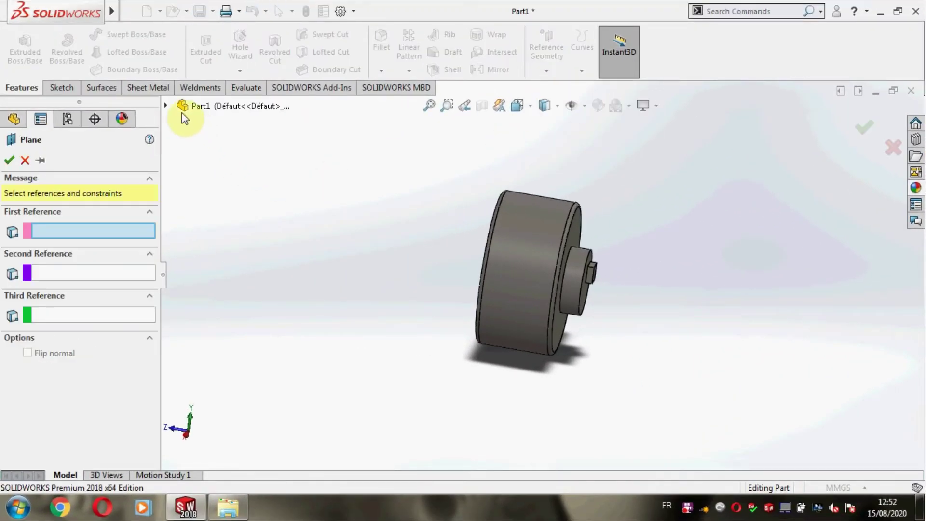
Step: Create Plane1 offset 250 mm from Plan de dessus (the top plane)
click(166, 105)
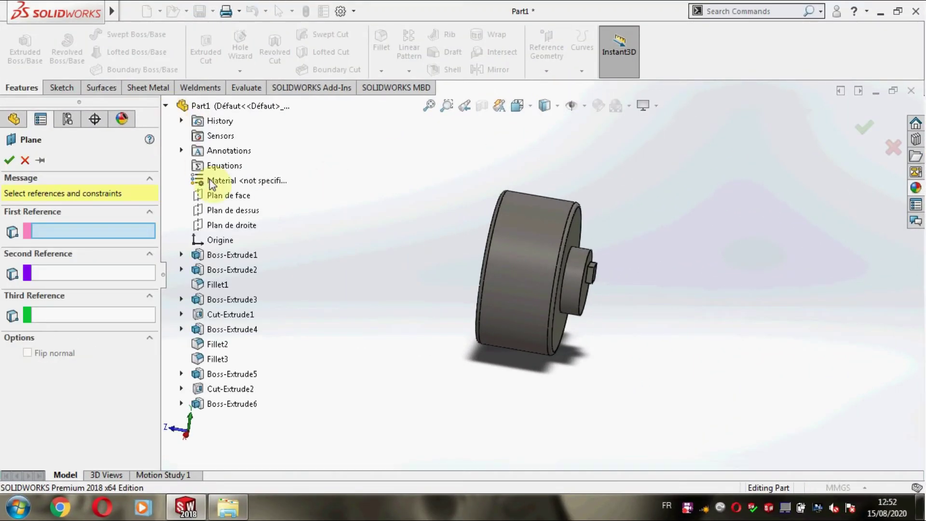
click(233, 210)
middle_drag(413, 216, 381, 189)
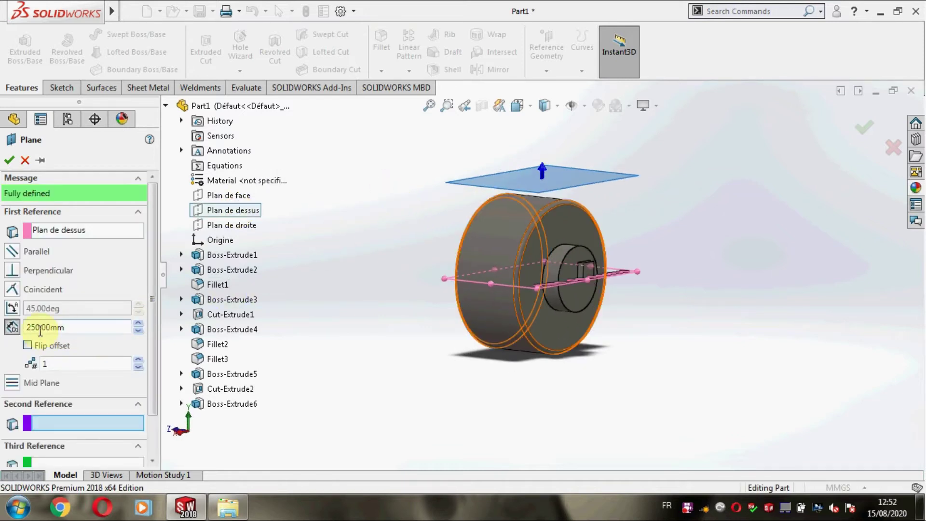
click(9, 161)
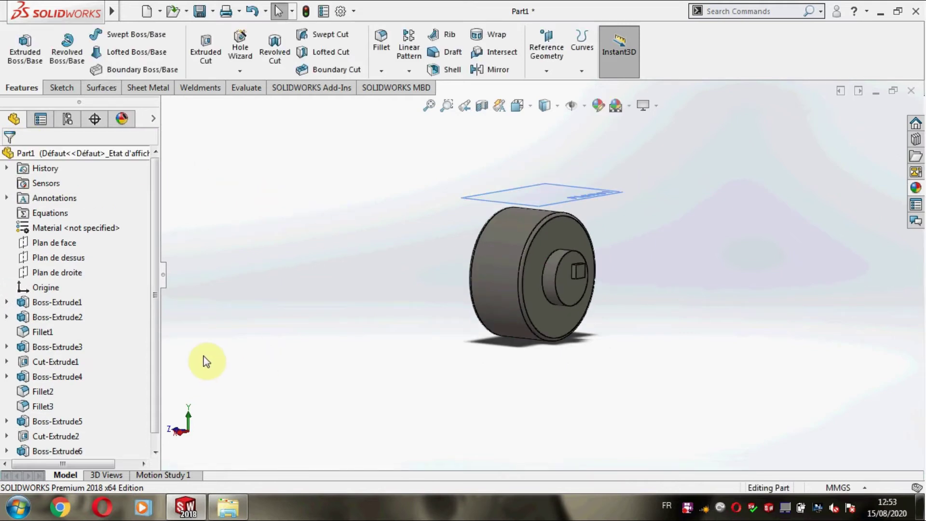
Step: View Plane1 Normal To and open a new sketch on it
scroll(155, 370, down, 1)
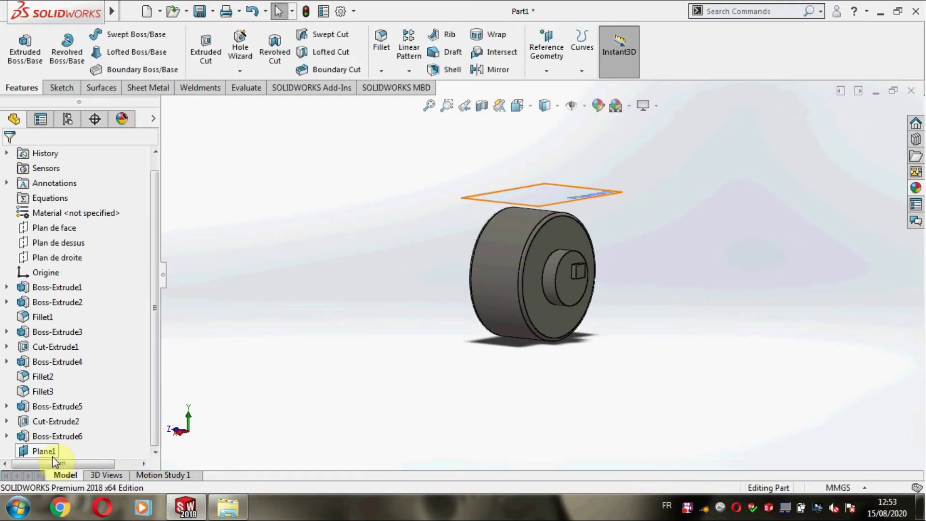
click(37, 454)
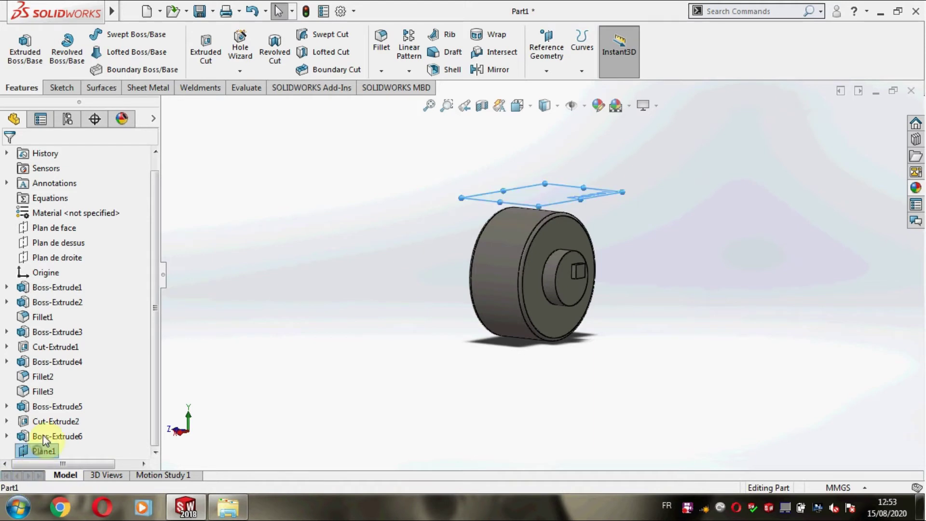
right_click(37, 453)
click(104, 221)
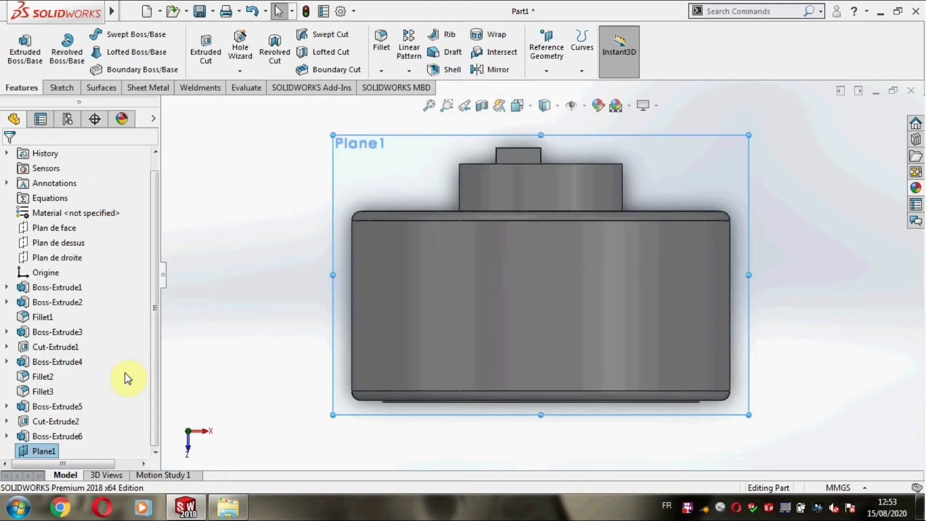
right_click(30, 450)
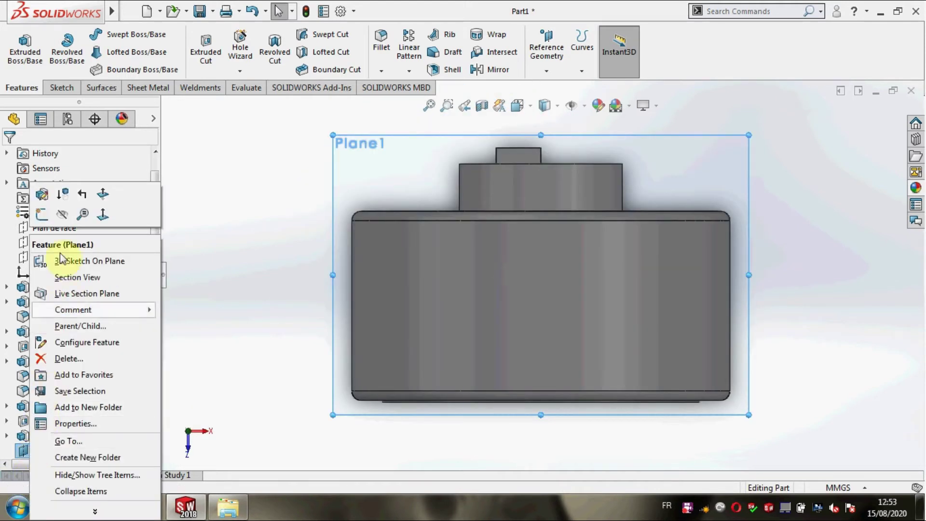
click(43, 212)
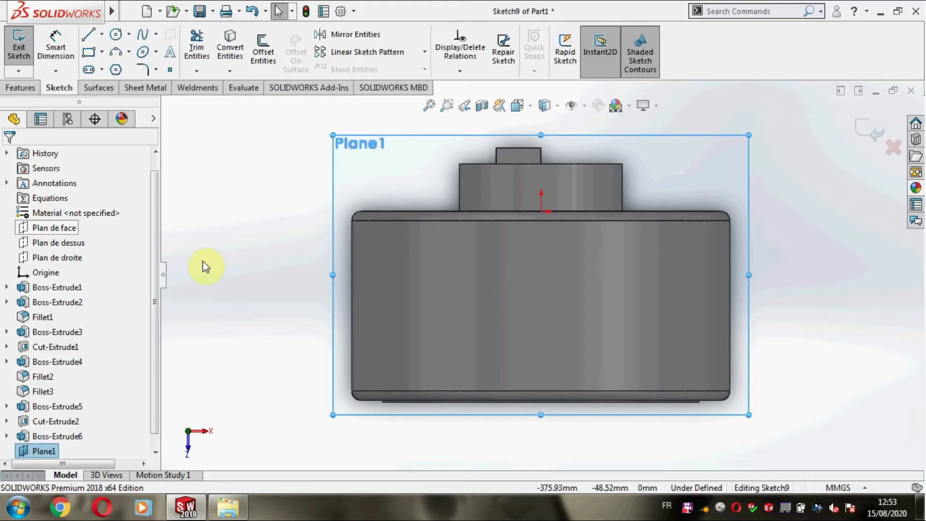
Step: Draw the six-line closed chevron zigzag groove outline across the rim's width
click(263, 268)
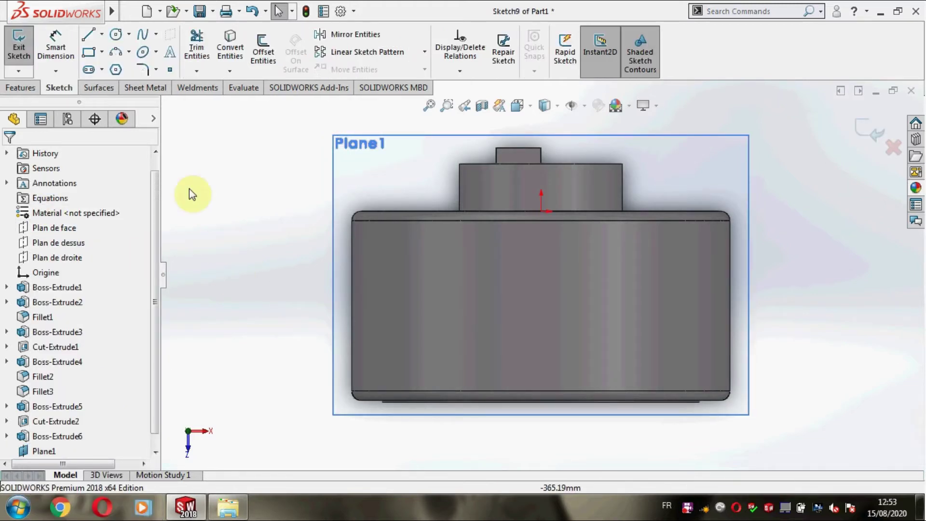
click(87, 36)
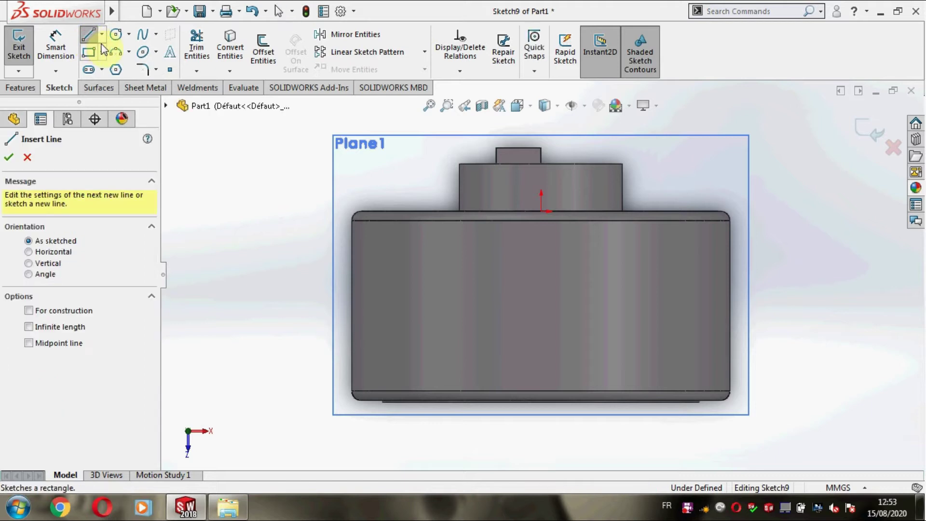
click(545, 212)
click(533, 212)
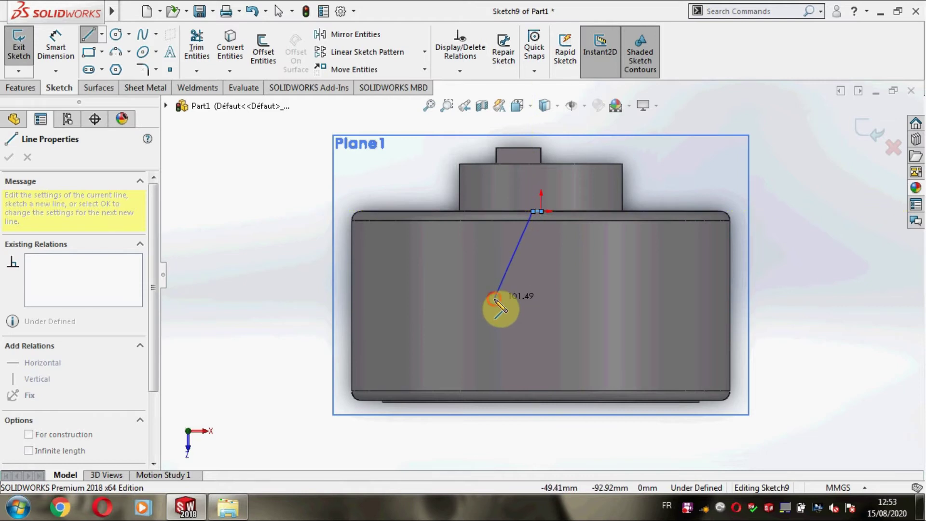
click(495, 298)
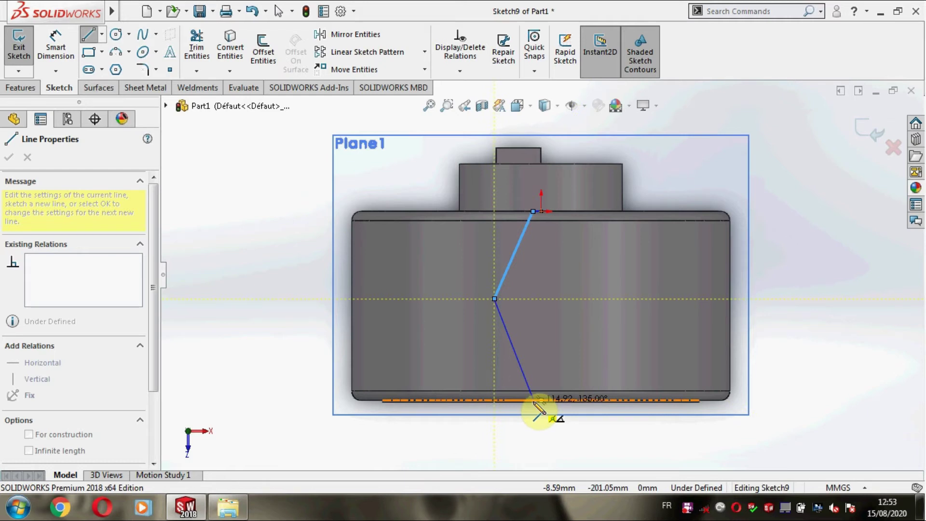
click(533, 400)
click(549, 400)
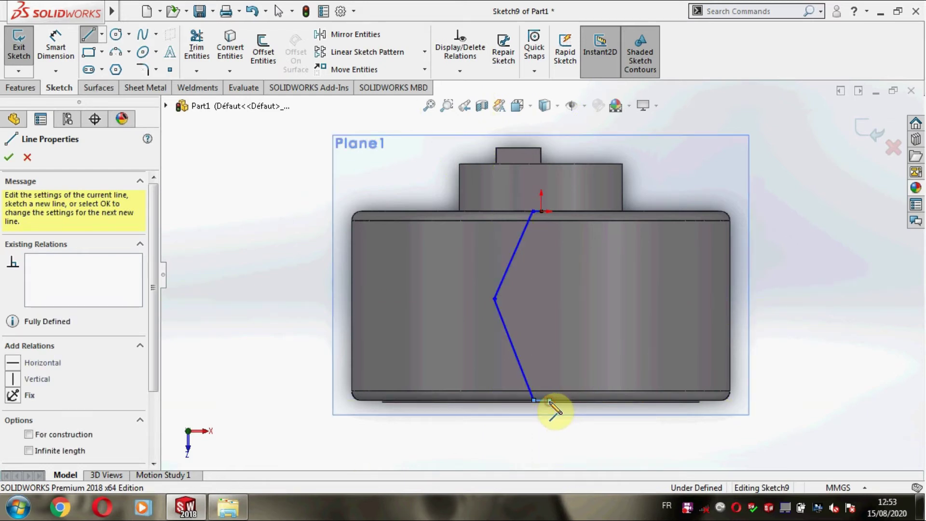
click(510, 299)
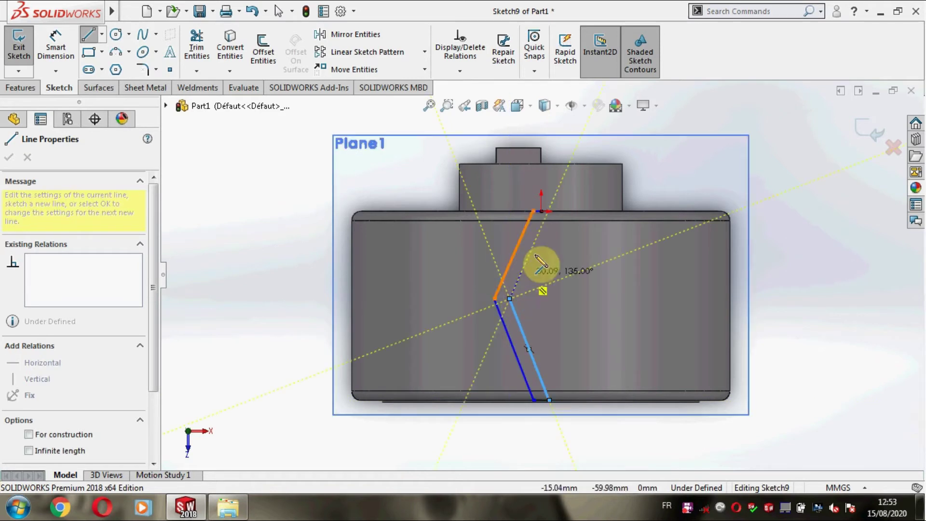
click(553, 211)
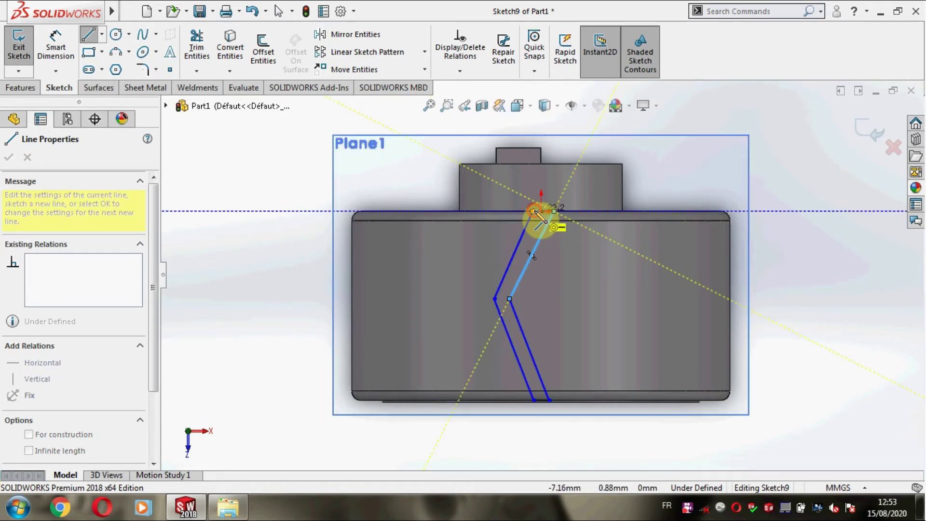
click(533, 212)
click(534, 400)
key(Escape)
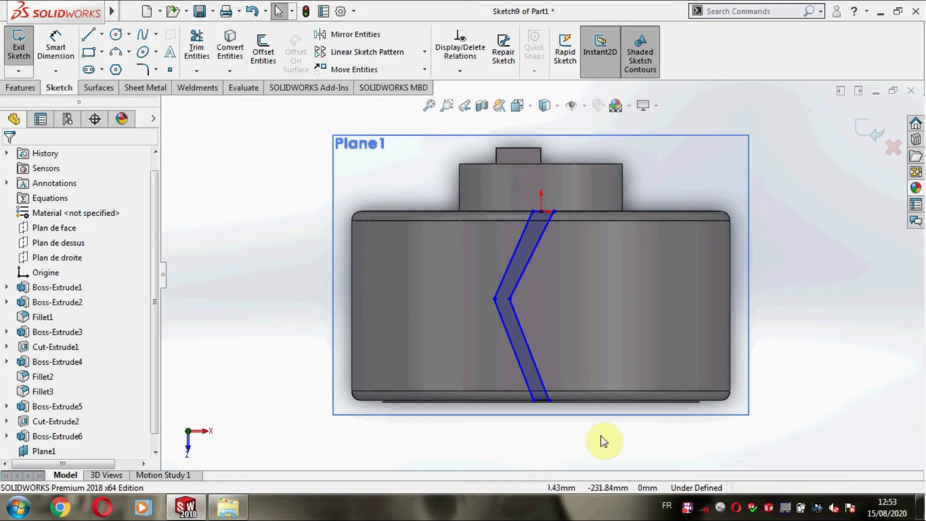
Step: Delete the groove outline's top line and redraw it between the same endpoints
scroll(542, 217, down, 2)
scroll(555, 233, down, 3)
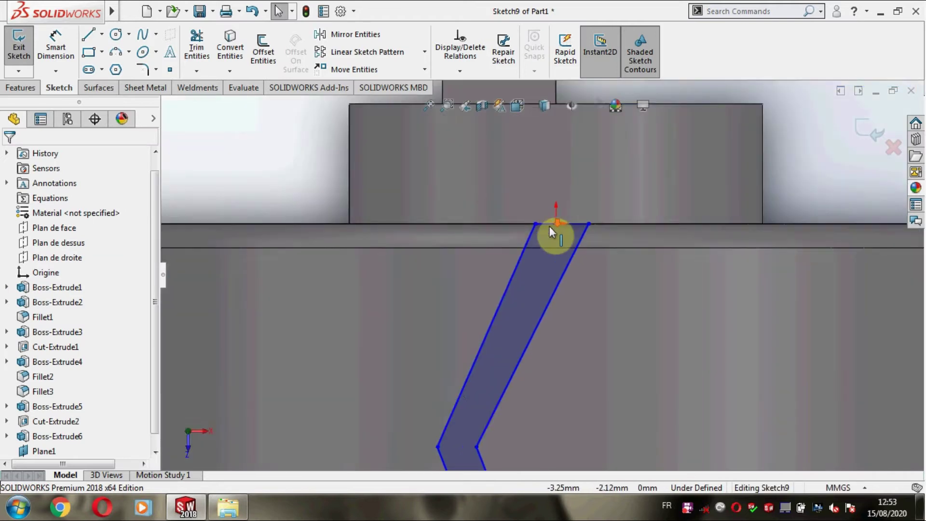
scroll(550, 230, down, 2)
click(544, 227)
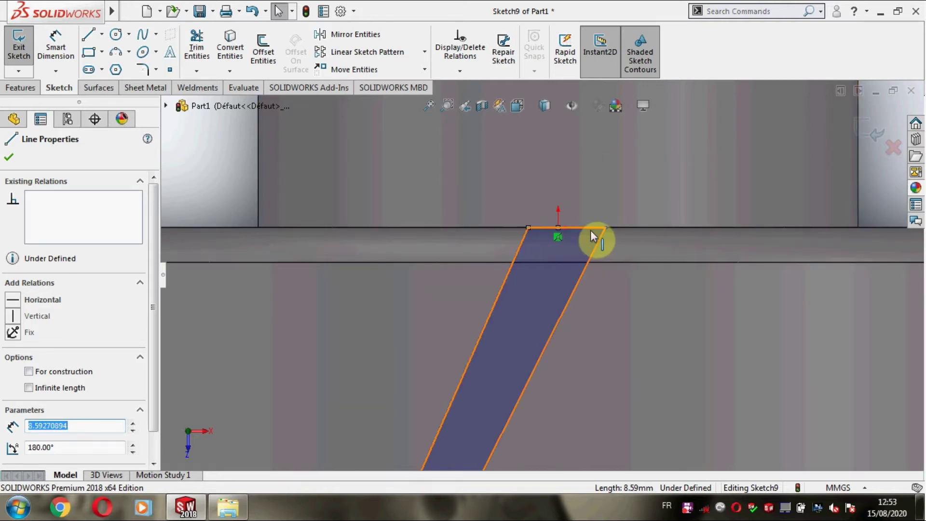
click(536, 297)
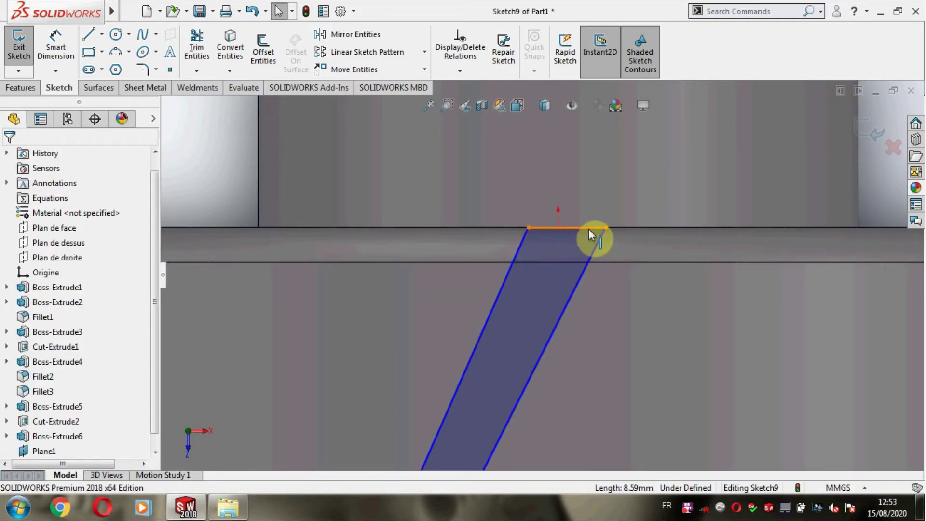
click(589, 228)
key(Delete)
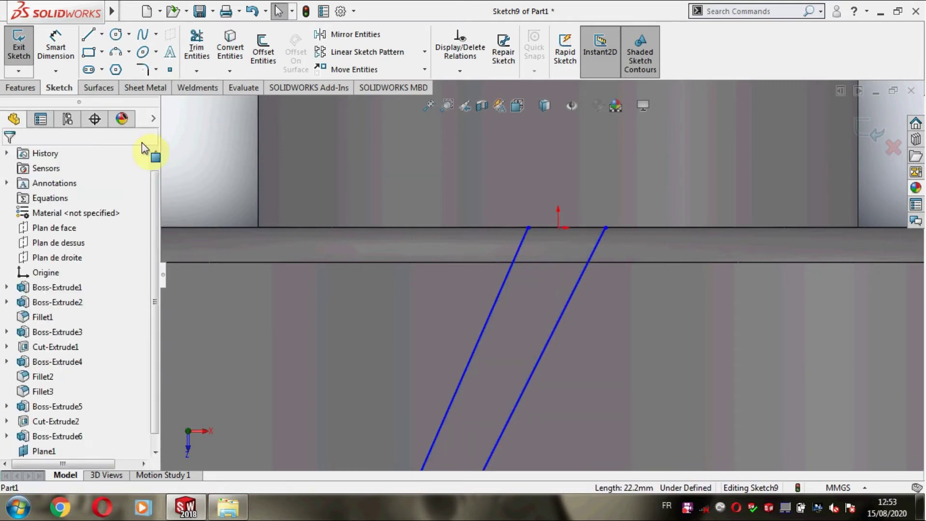
click(87, 36)
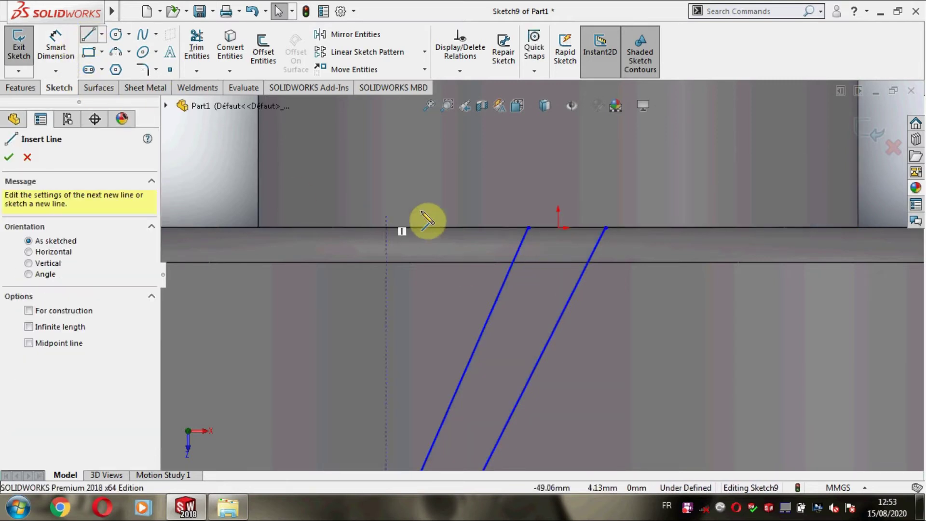
click(529, 227)
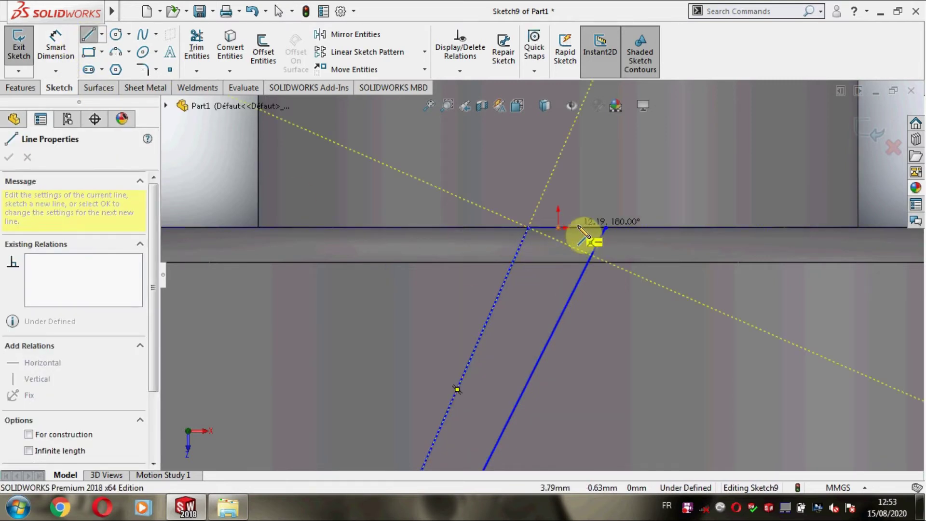
click(606, 228)
key(Escape)
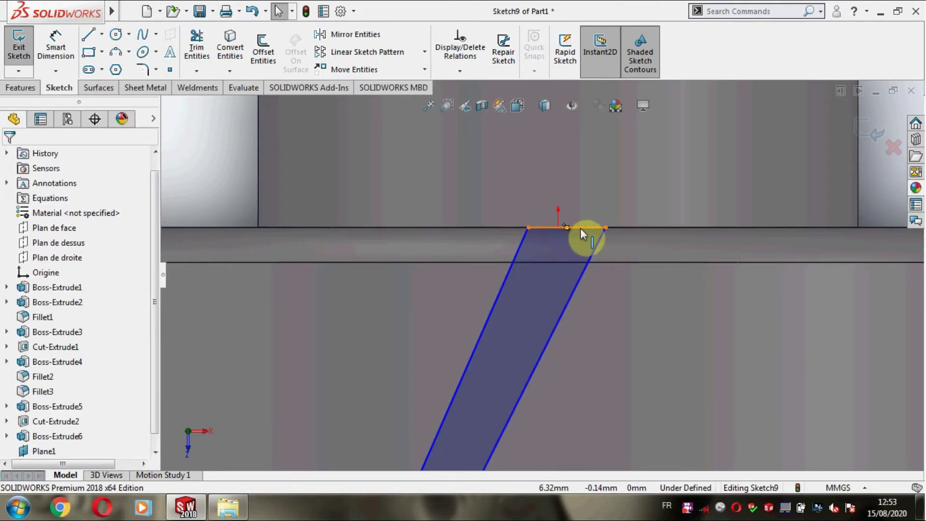
Step: Add a Midpoint relation between the new top line and the origin
click(568, 227)
ctrl+click(562, 228)
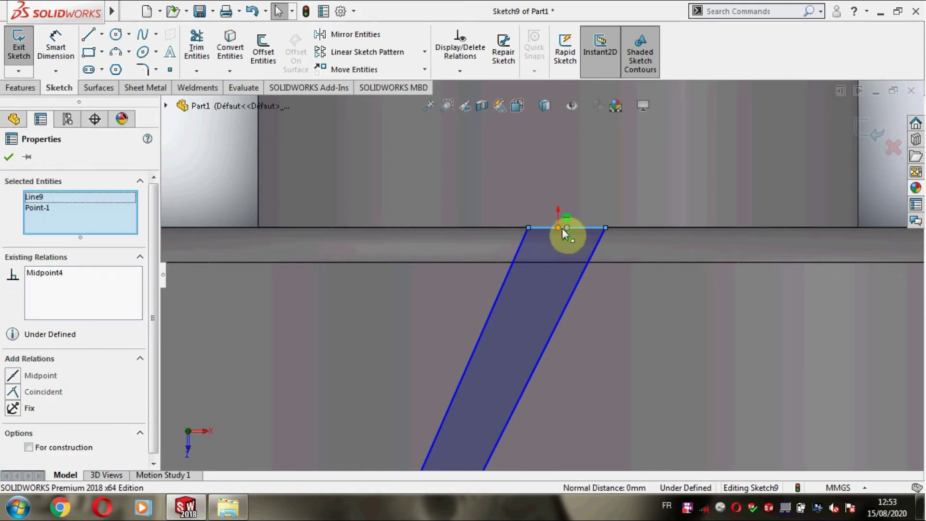
ctrl+click(561, 229)
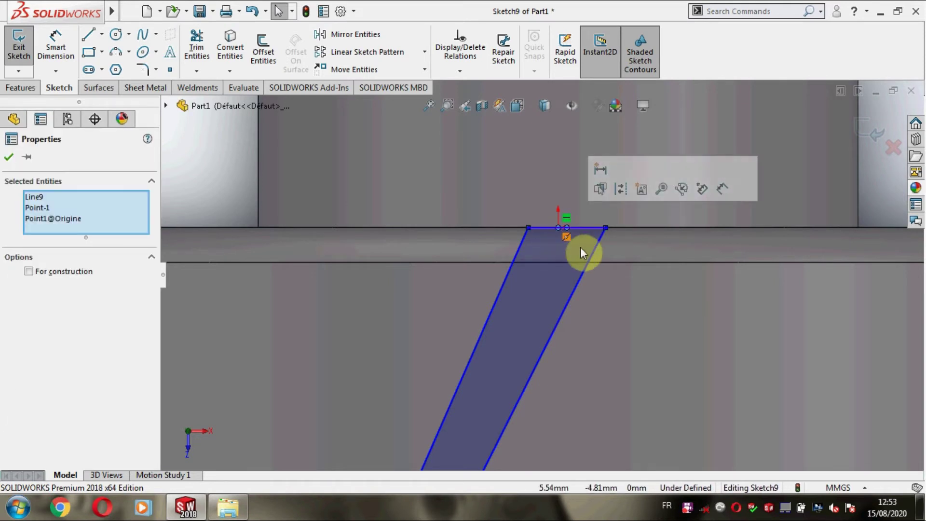
key(Escape)
click(577, 229)
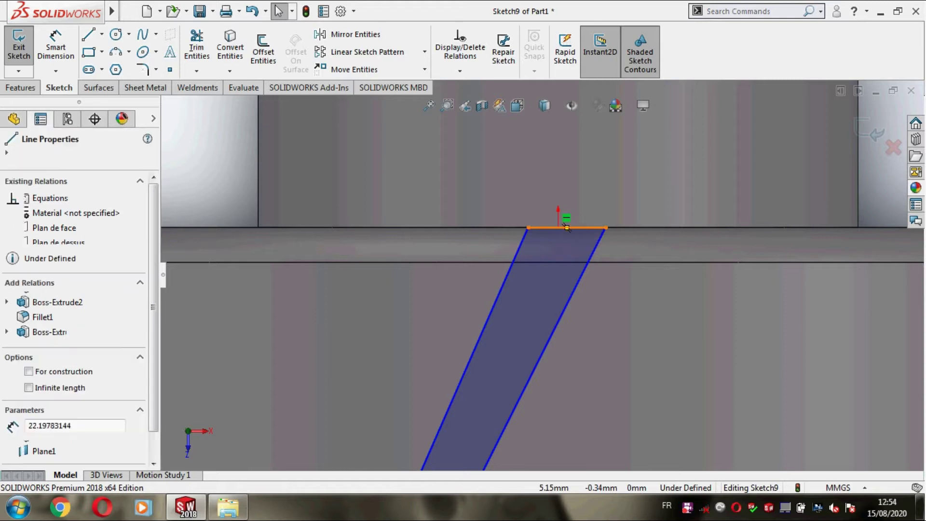
ctrl+click(556, 227)
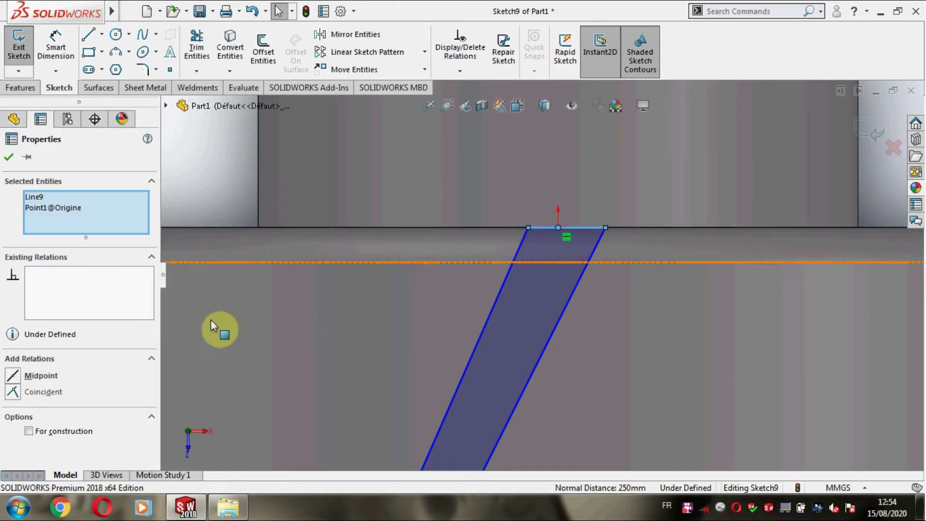
click(17, 375)
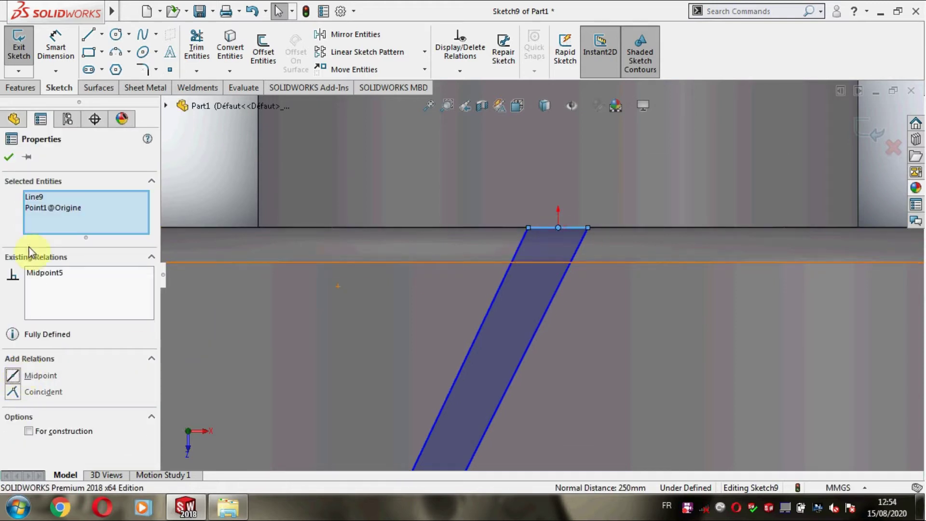
click(8, 158)
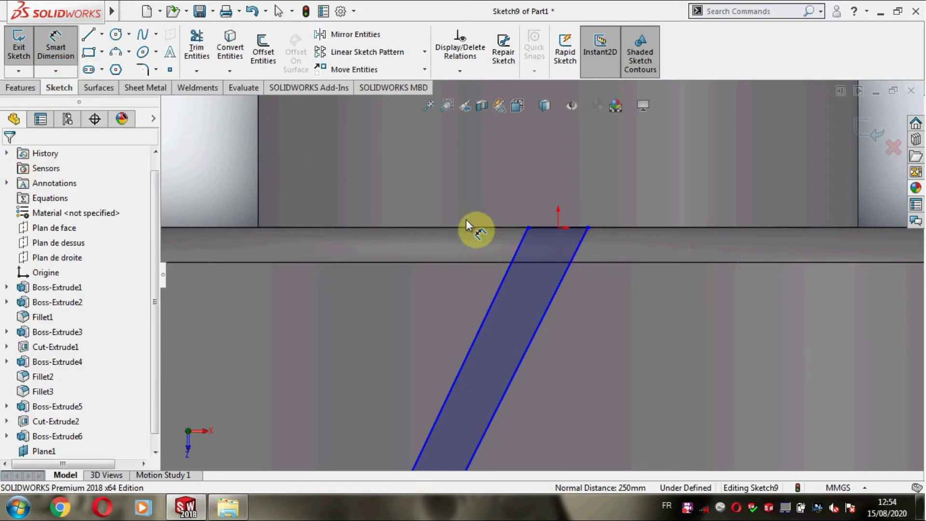
Step: Dimension the top line to 5 mm
click(550, 227)
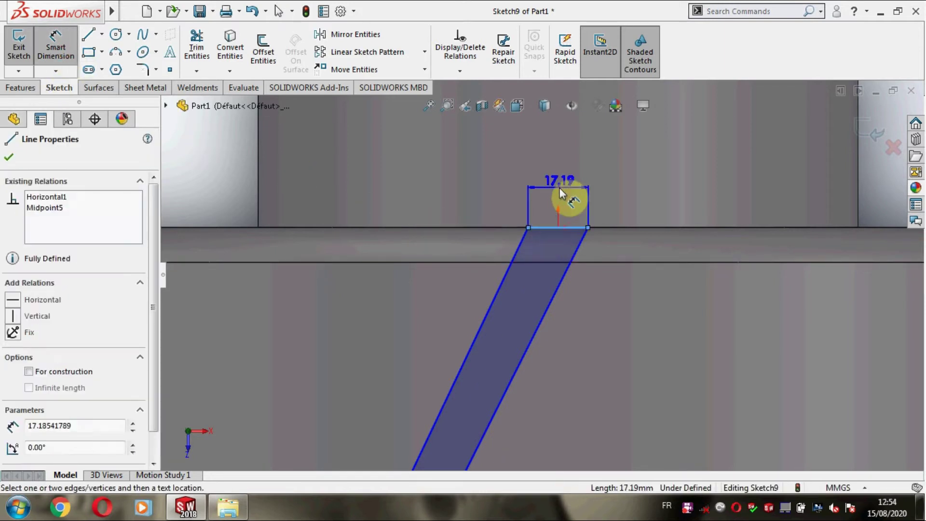
click(560, 187)
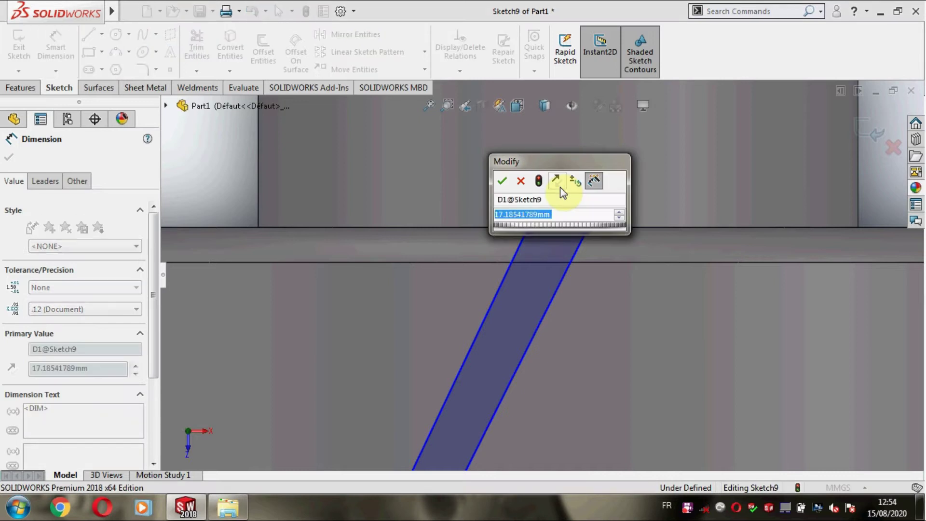
text(5)
key(Return)
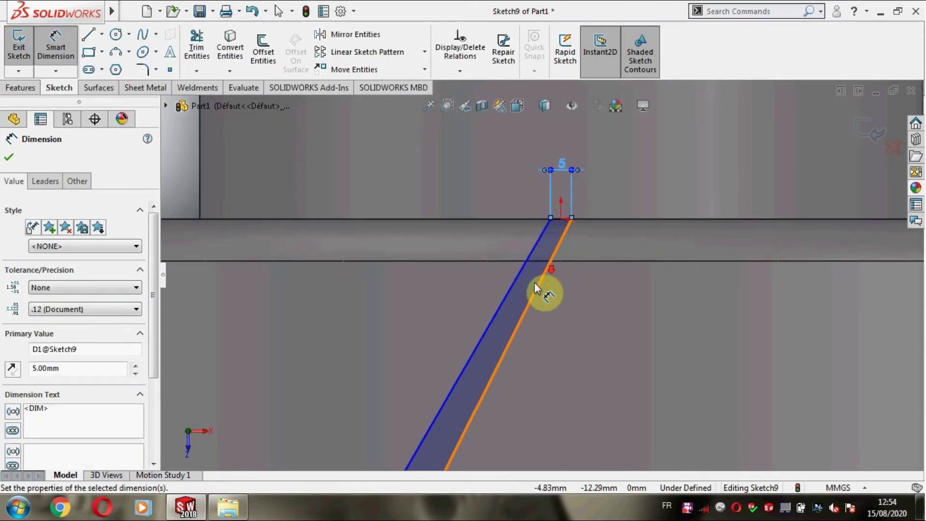
scroll(525, 291, up, 1)
scroll(515, 300, up, 1)
Step: Make the zigzag's two upper slanted lines parallel
key(Escape)
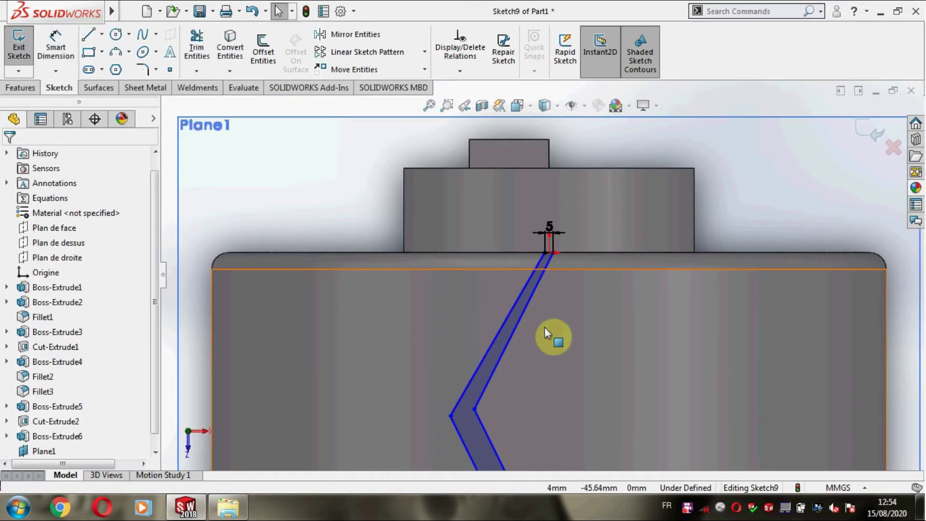
click(505, 322)
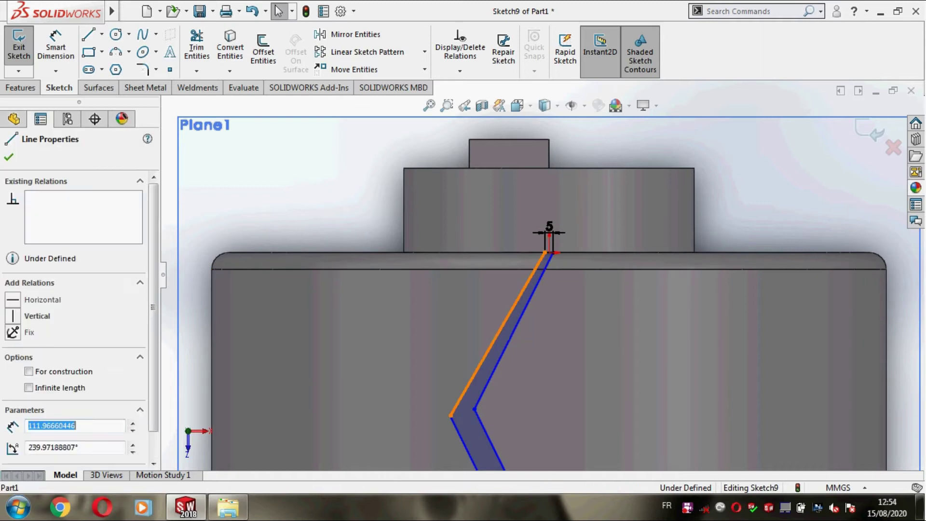
ctrl+click(517, 326)
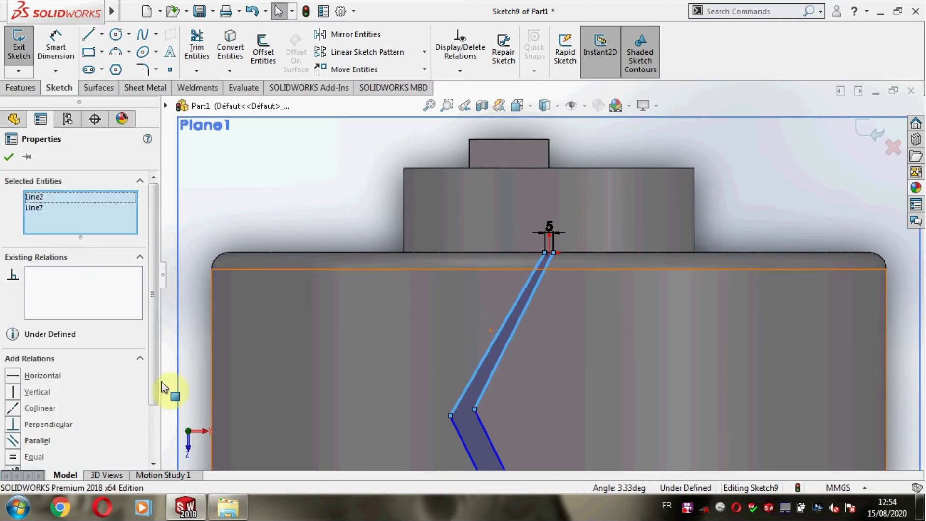
click(17, 439)
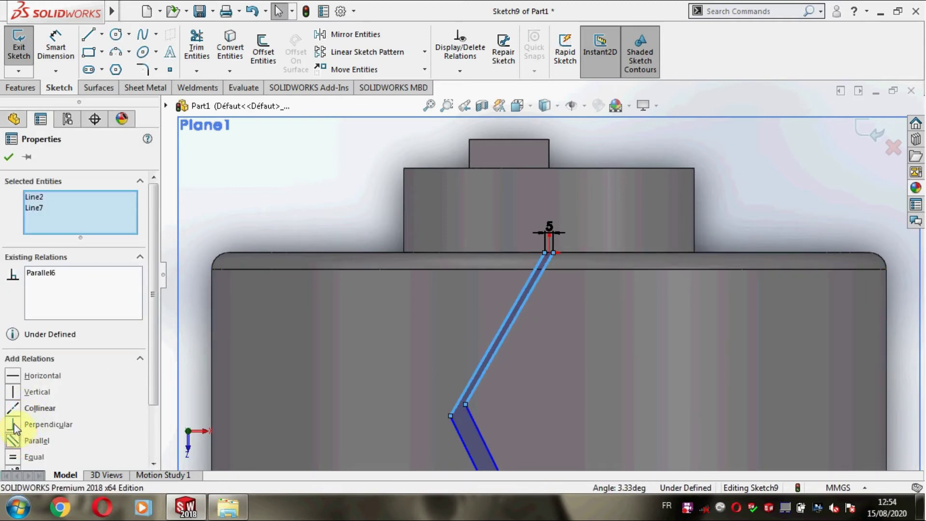
click(14, 162)
Step: Align the zigzag's outer and inner corner vertices horizontally
scroll(502, 382, down, 3)
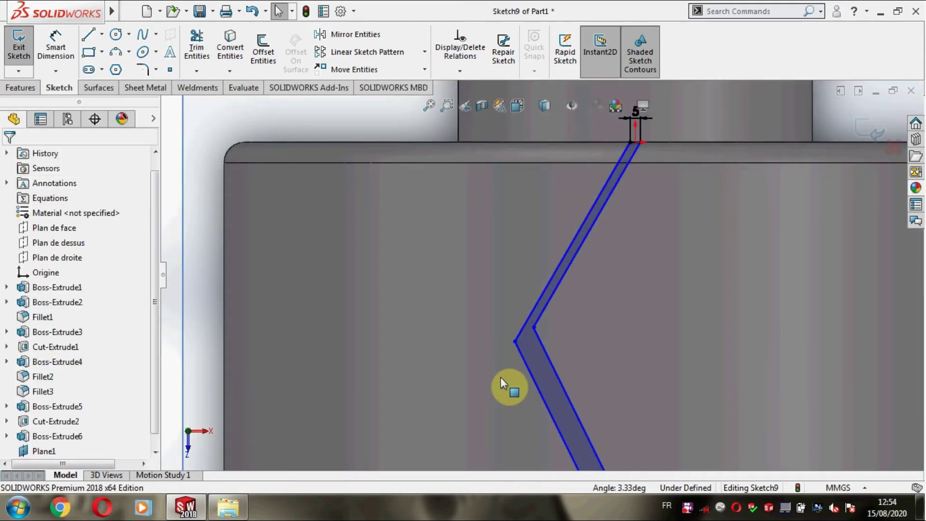
click(515, 342)
ctrl+click(534, 327)
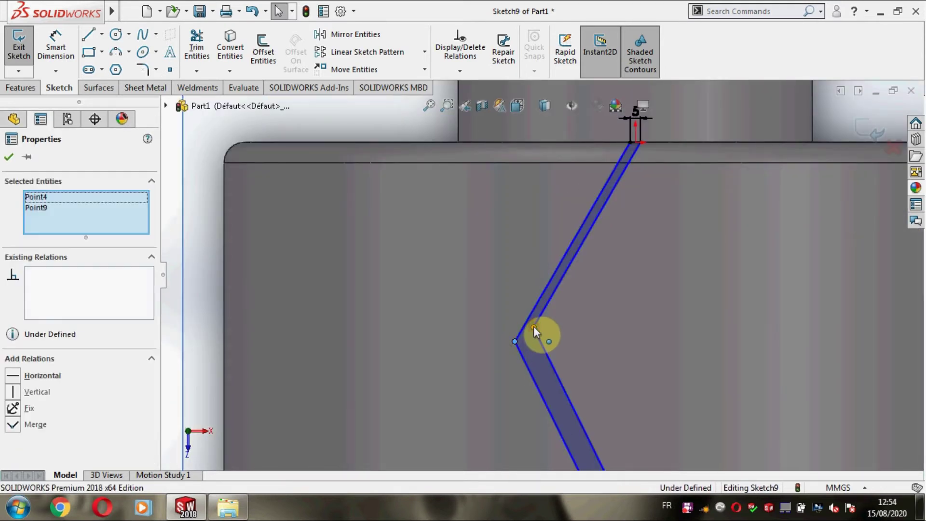
click(20, 382)
click(9, 159)
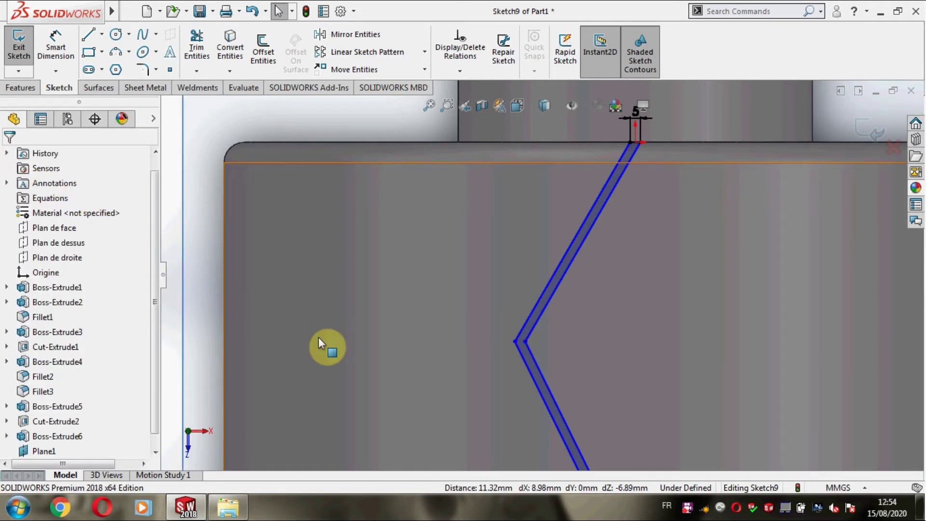
Step: Add a 5 mm reference dimension to the groove's bottom segment
scroll(448, 380, up, 5)
scroll(563, 389, down, 1)
scroll(588, 345, down, 4)
scroll(588, 346, down, 2)
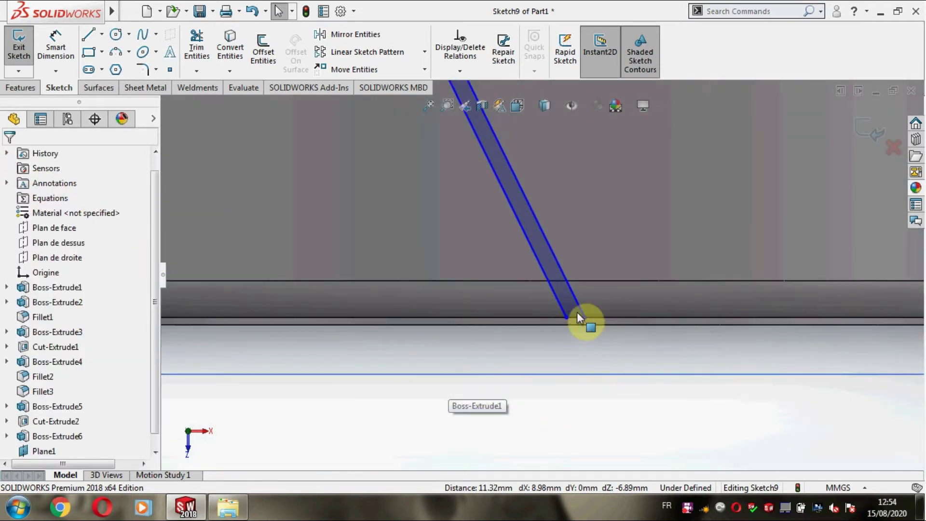
scroll(577, 321, down, 3)
click(53, 42)
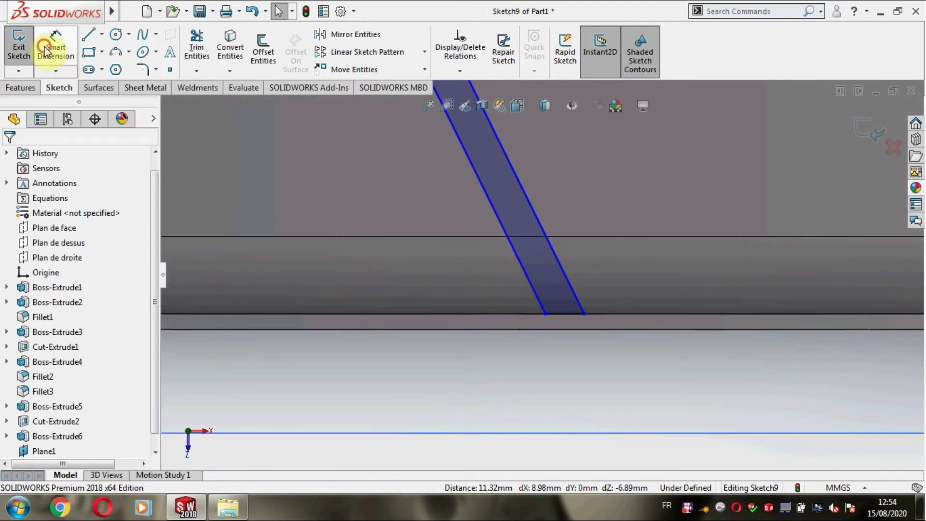
click(566, 320)
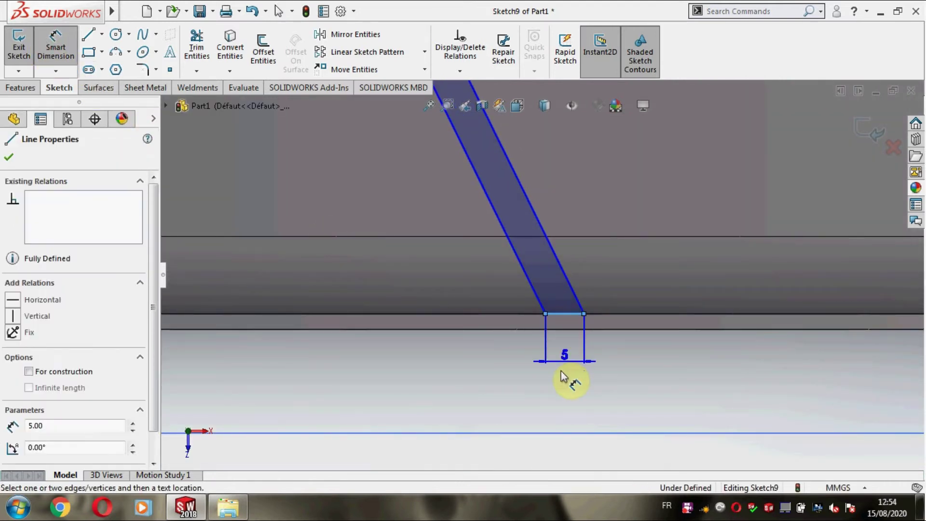
click(561, 384)
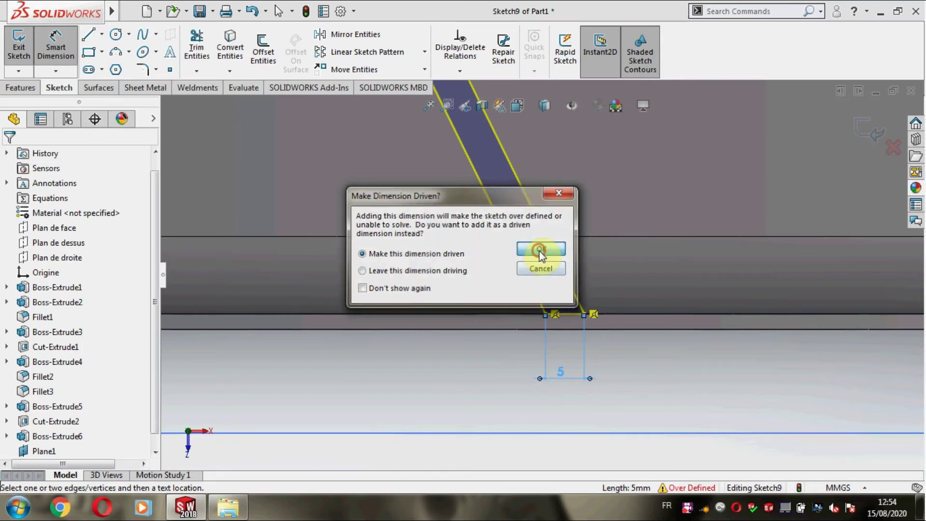
click(542, 247)
key(Escape)
Step: Open the line drawing options list and dismiss it without choosing anything
scroll(579, 367, up, 2)
scroll(540, 294, up, 2)
scroll(497, 202, up, 2)
scroll(490, 182, up, 2)
scroll(491, 183, up, 1)
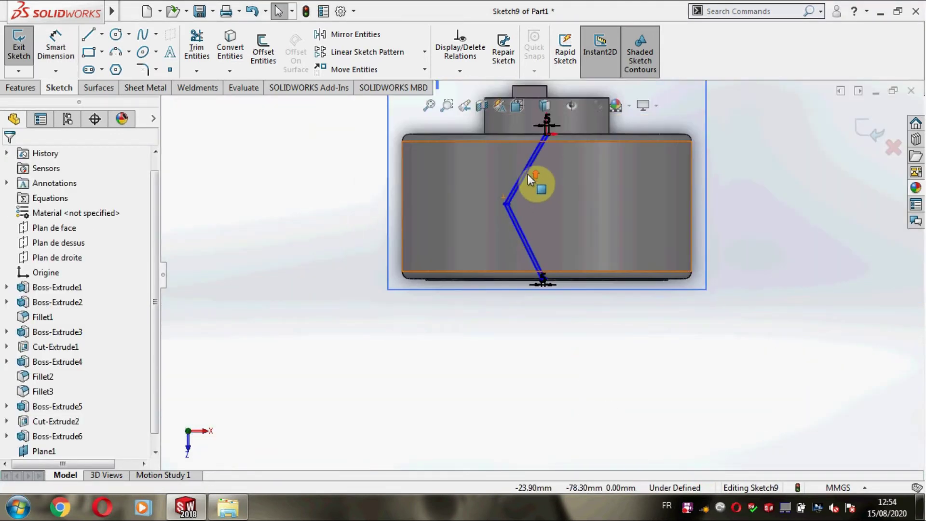
click(103, 35)
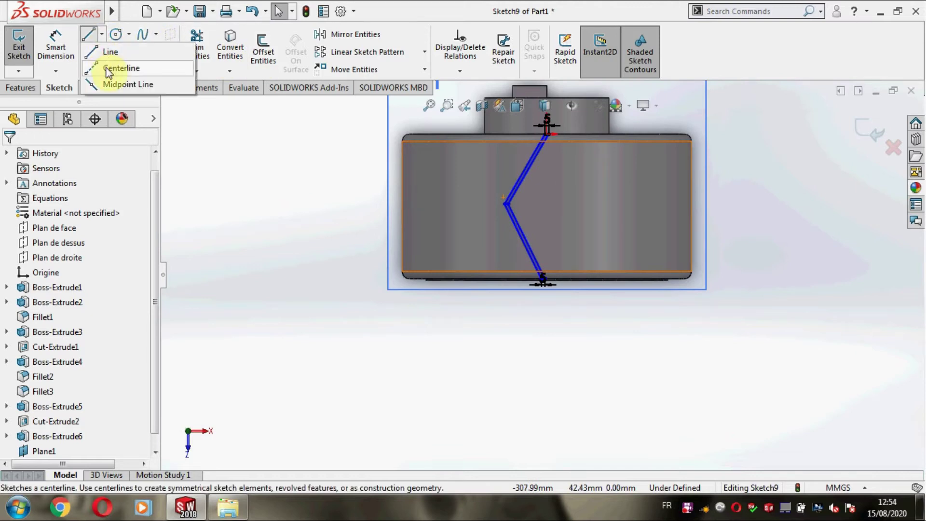
click(587, 401)
Step: Add a Vertical relation between the band's two bottom endpoints
scroll(565, 166, down, 5)
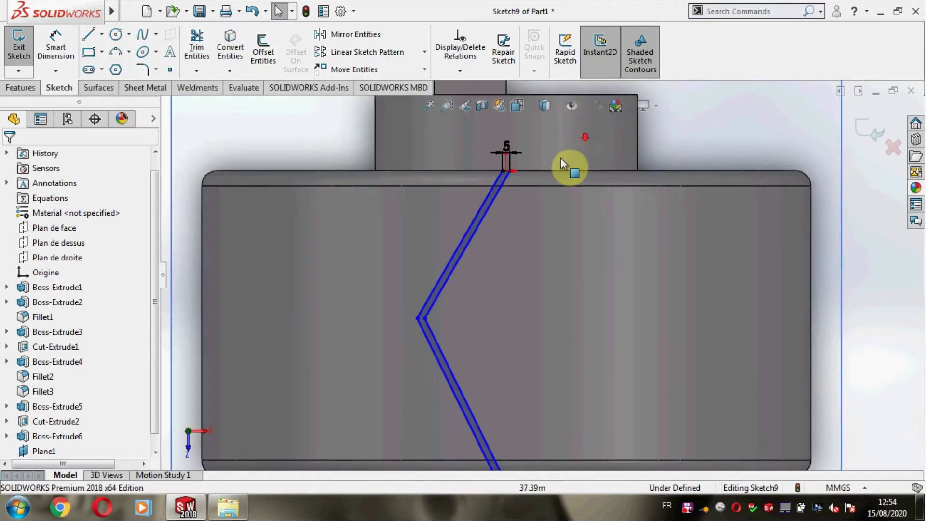
scroll(505, 192, down, 1)
scroll(501, 191, down, 2)
scroll(499, 196, down, 1)
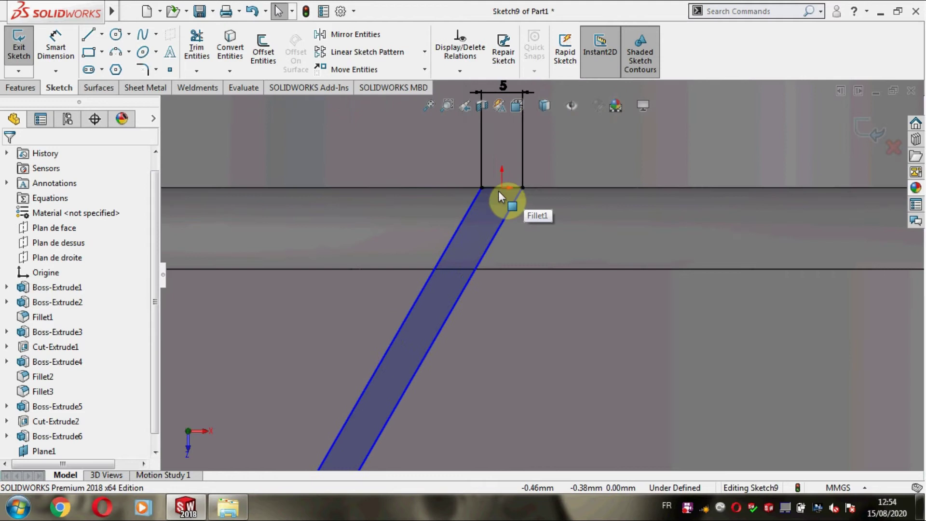
click(524, 187)
scroll(530, 264, up, 5)
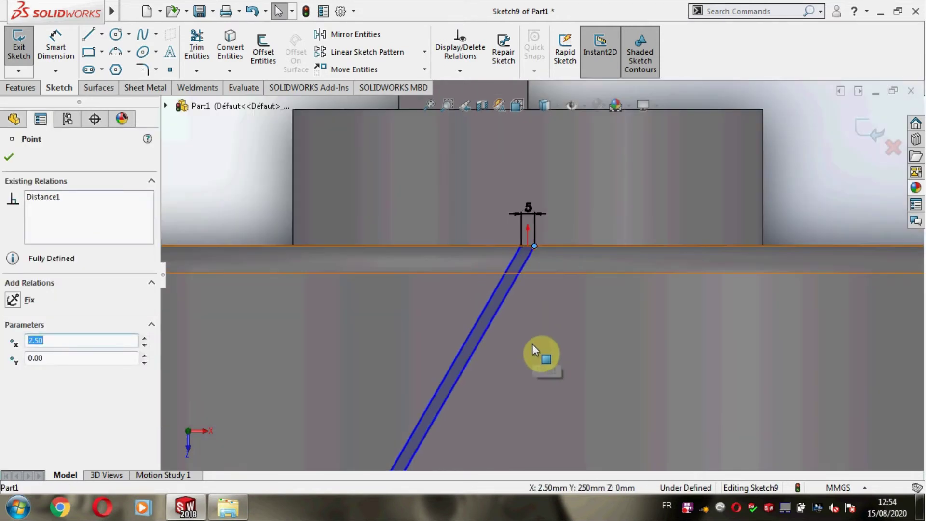
scroll(531, 343, up, 5)
scroll(531, 374, down, 2)
scroll(548, 388, down, 3)
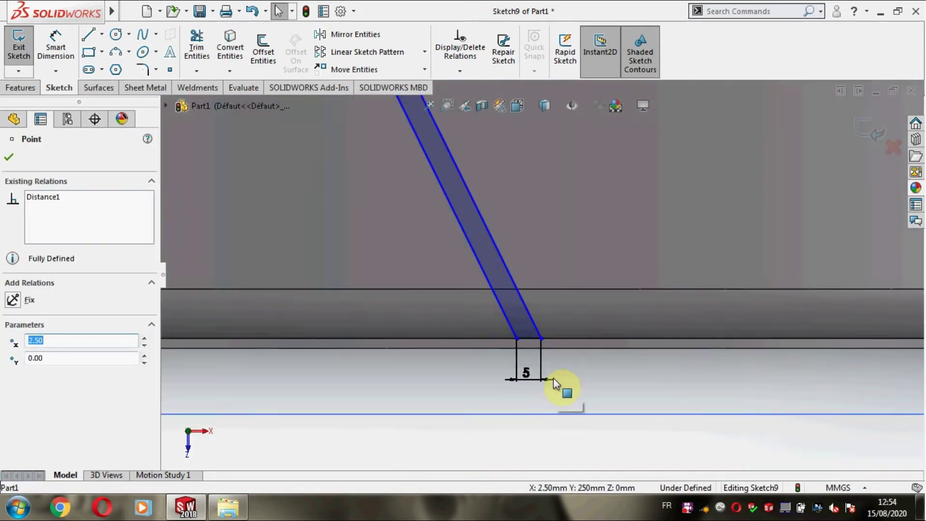
scroll(550, 357, down, 1)
ctrl+click(540, 325)
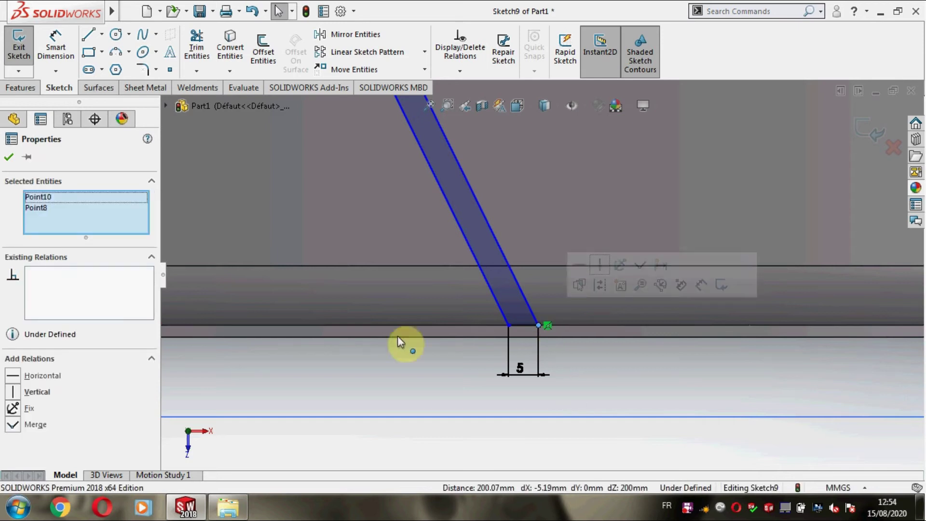
click(13, 393)
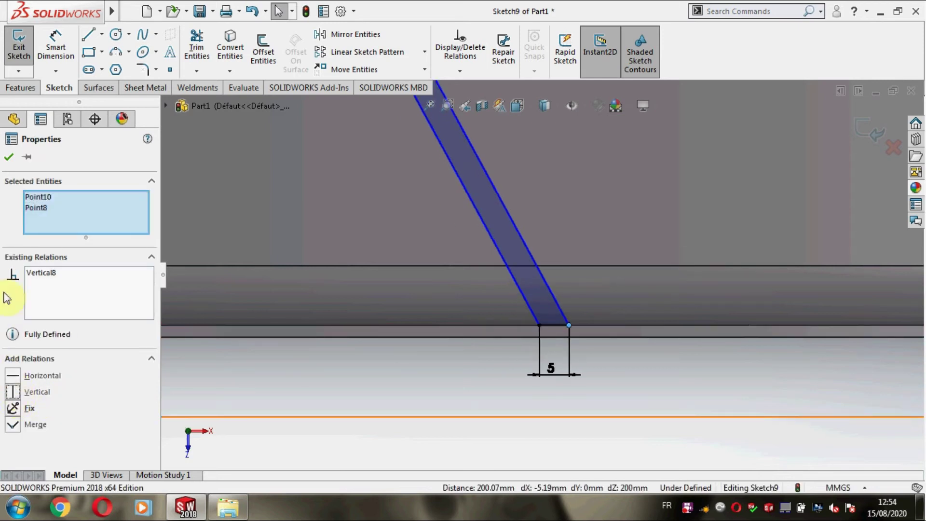
click(7, 158)
scroll(543, 444, up, 5)
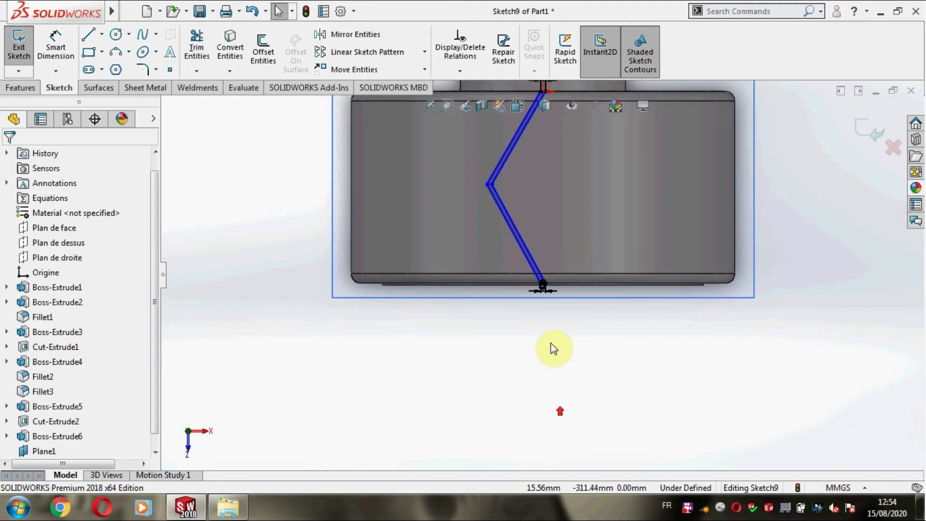
scroll(554, 347, up, 3)
Step: Draw a construction centerline across the rim from its top edge to its bottom edge
click(102, 34)
click(116, 66)
scroll(509, 183, down, 4)
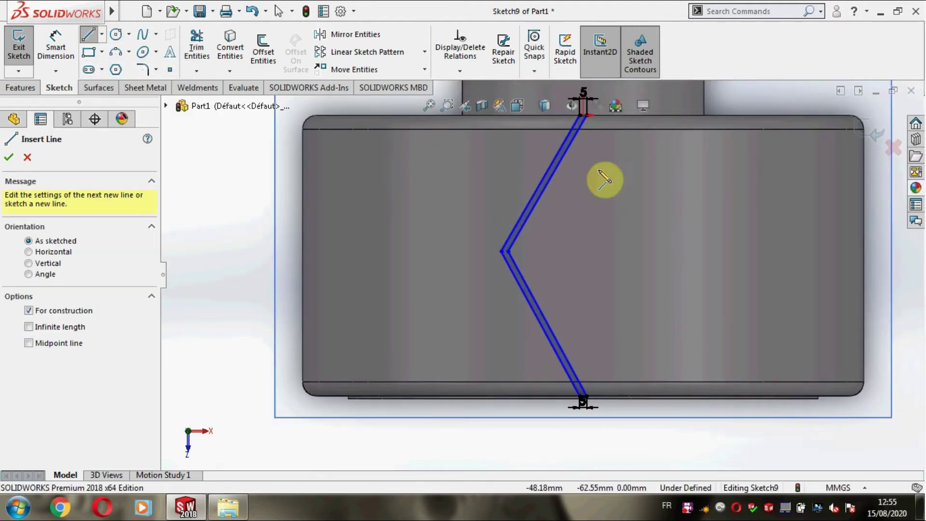
scroll(603, 145, up, 1)
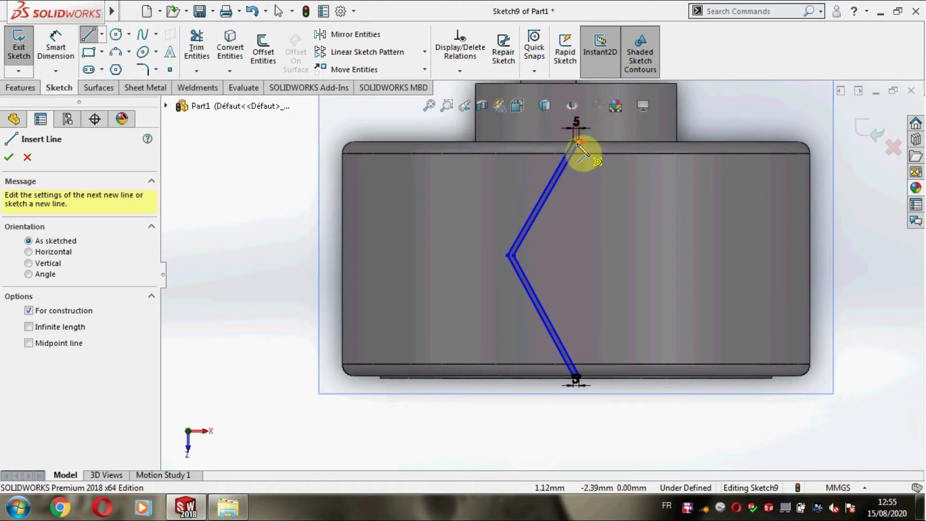
click(604, 145)
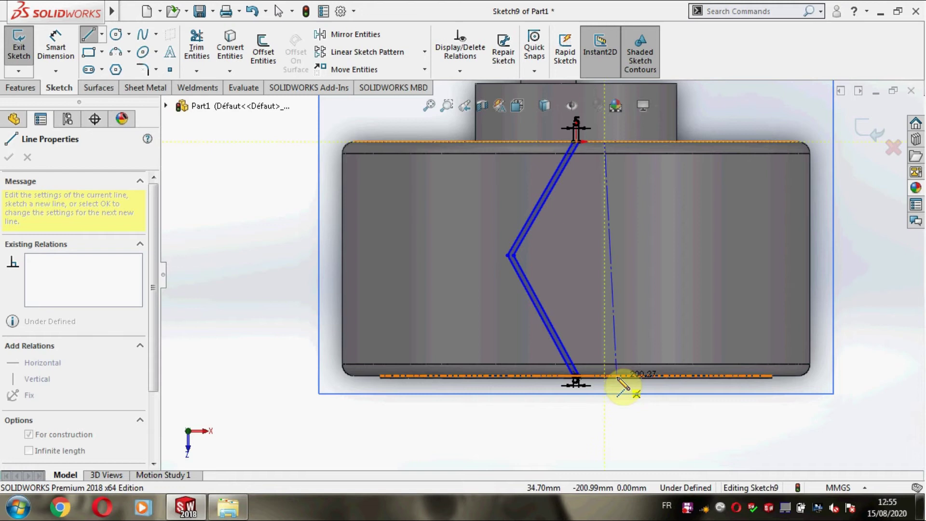
scroll(621, 383, down, 1)
scroll(608, 371, down, 2)
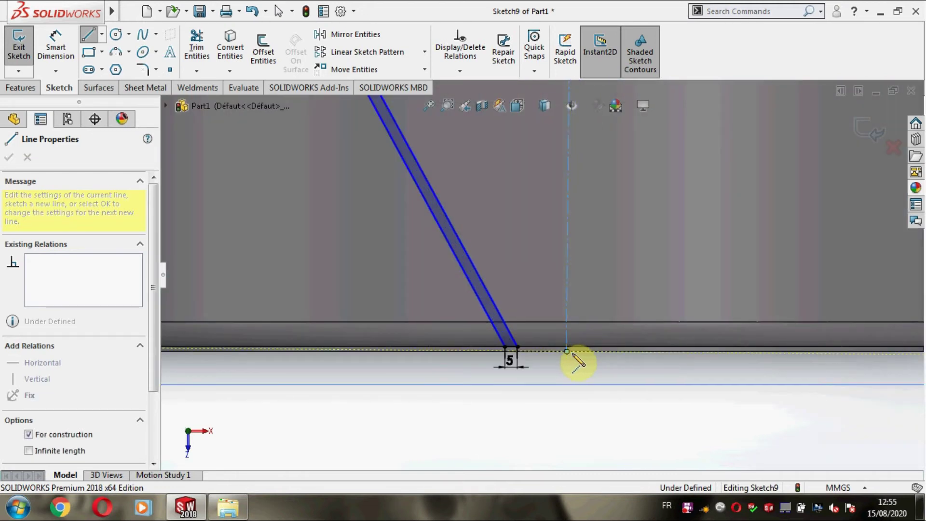
scroll(582, 359, up, 2)
scroll(589, 338, up, 2)
scroll(590, 310, up, 1)
click(545, 180)
scroll(569, 201, down, 2)
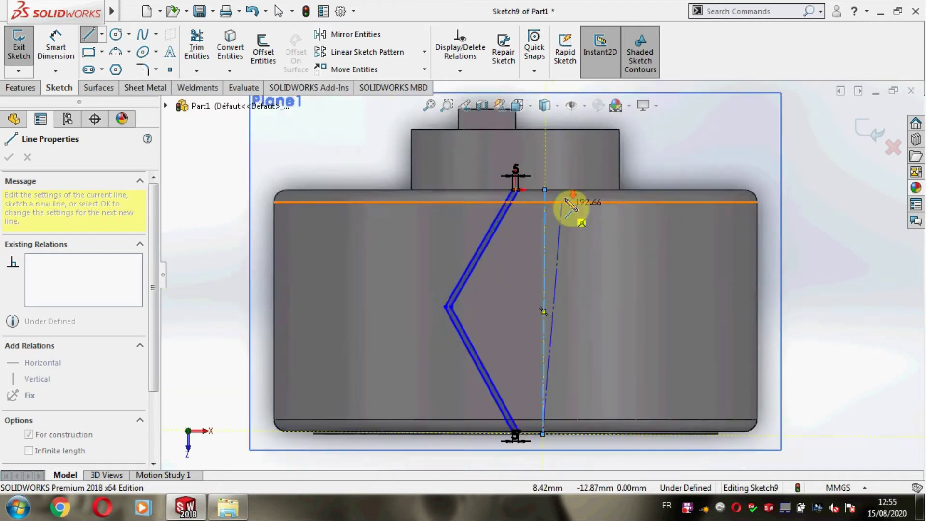
key(Escape)
scroll(531, 236, down, 2)
scroll(532, 316, up, 2)
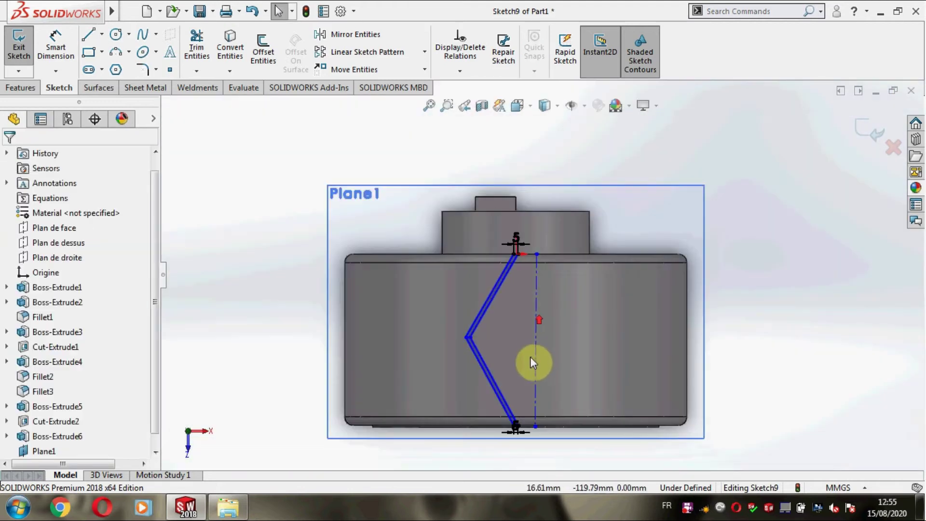
Step: Constrain the new centerline to be vertical
click(536, 347)
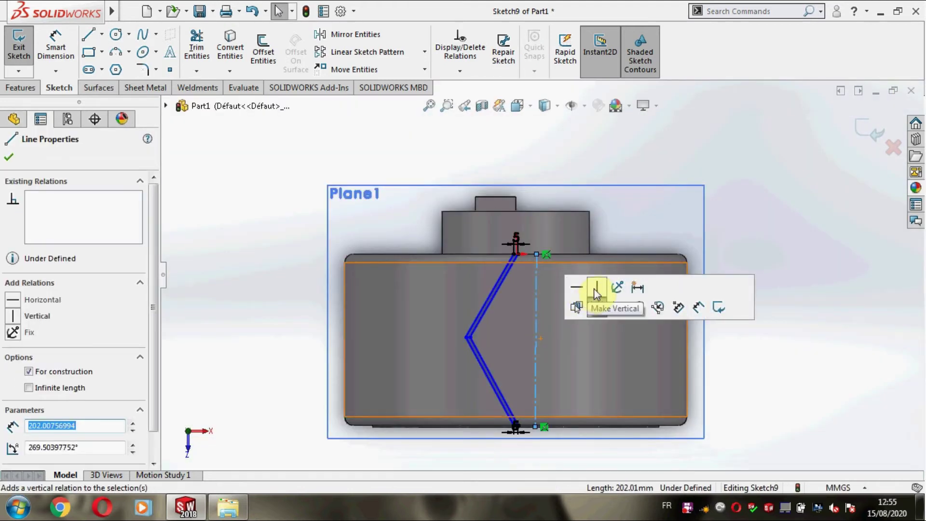
click(597, 288)
click(15, 156)
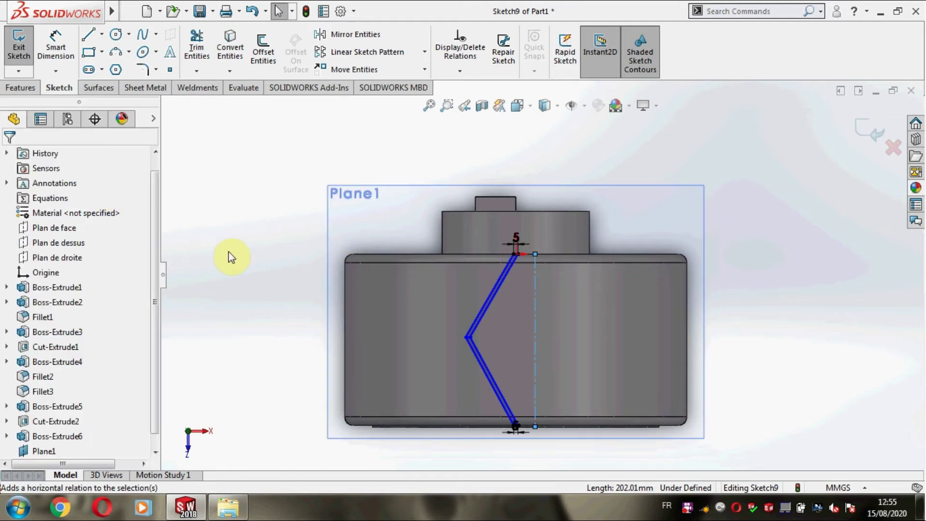
scroll(523, 346, down, 2)
scroll(523, 346, down, 1)
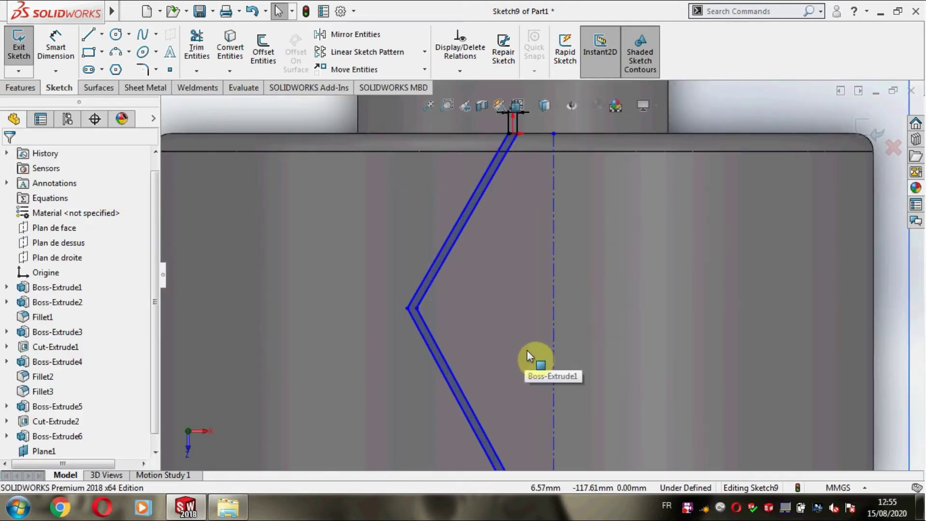
scroll(536, 356, up, 3)
scroll(548, 324, down, 2)
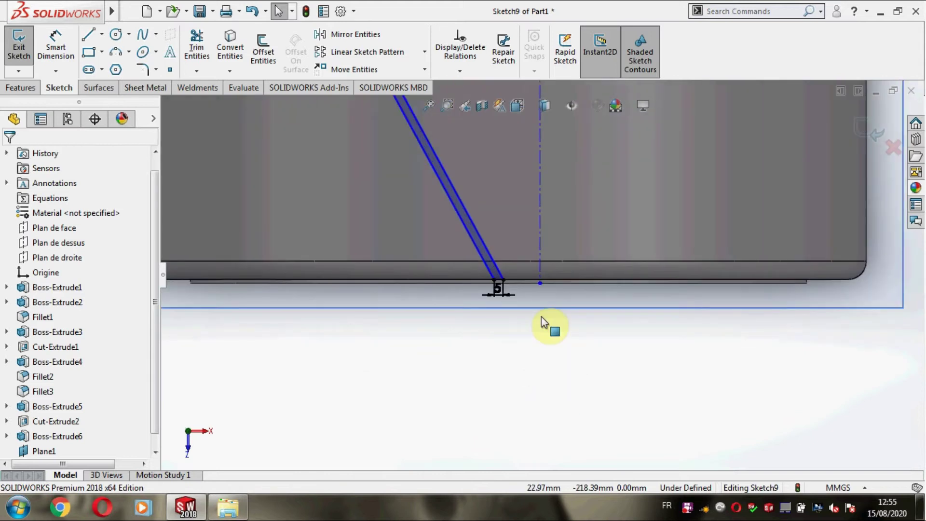
scroll(541, 258, down, 2)
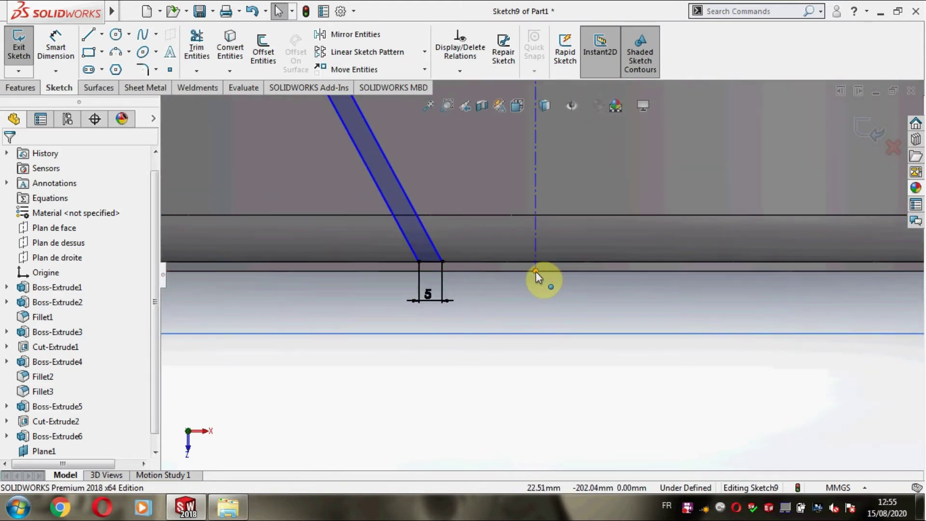
Step: Replace the centerline endpoint's old coincident relation with one to the rim's lower edge
click(538, 257)
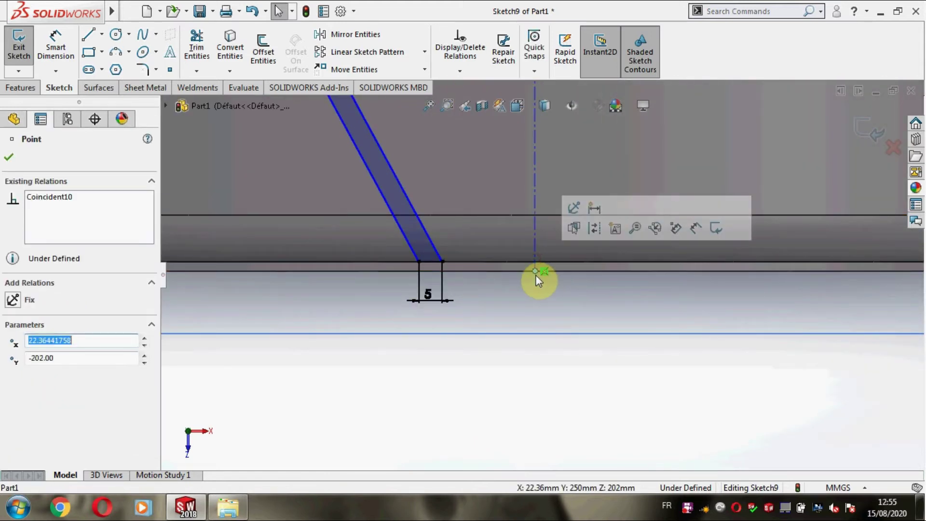
right_click(545, 273)
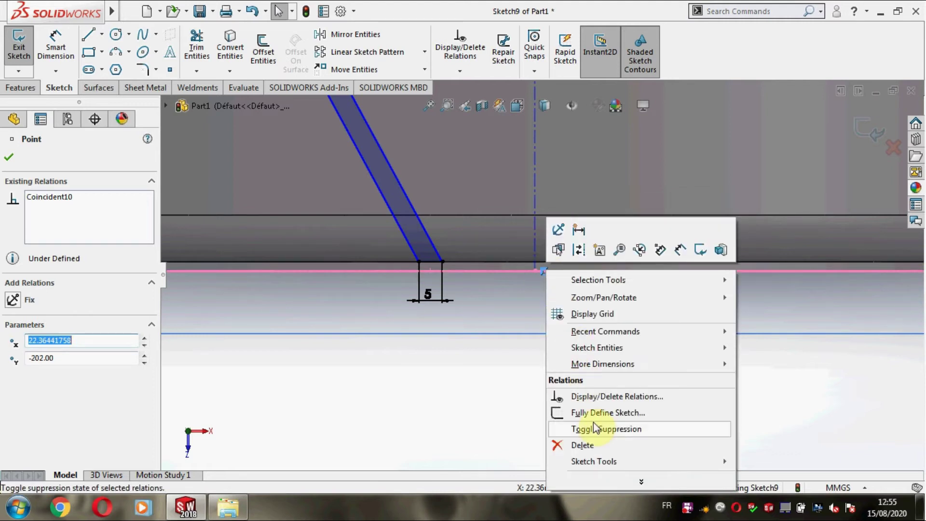
click(589, 444)
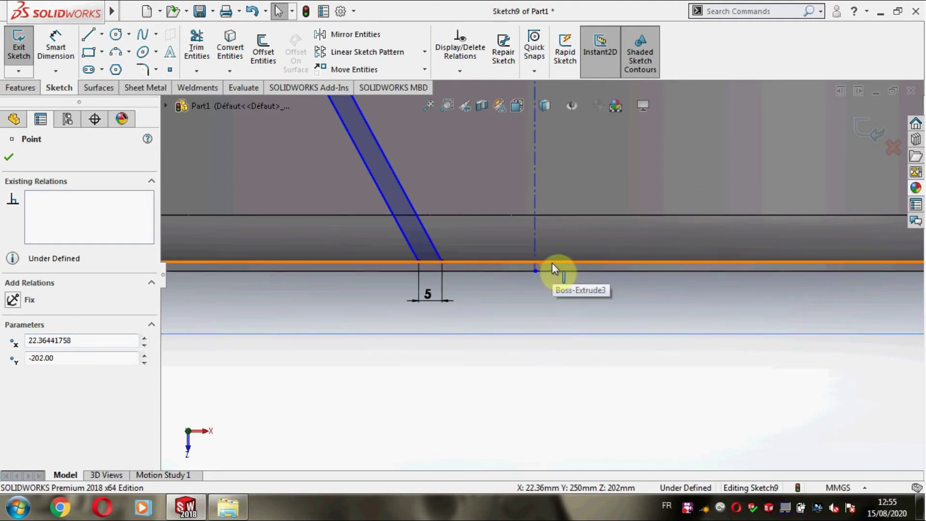
click(552, 263)
ctrl+click(536, 272)
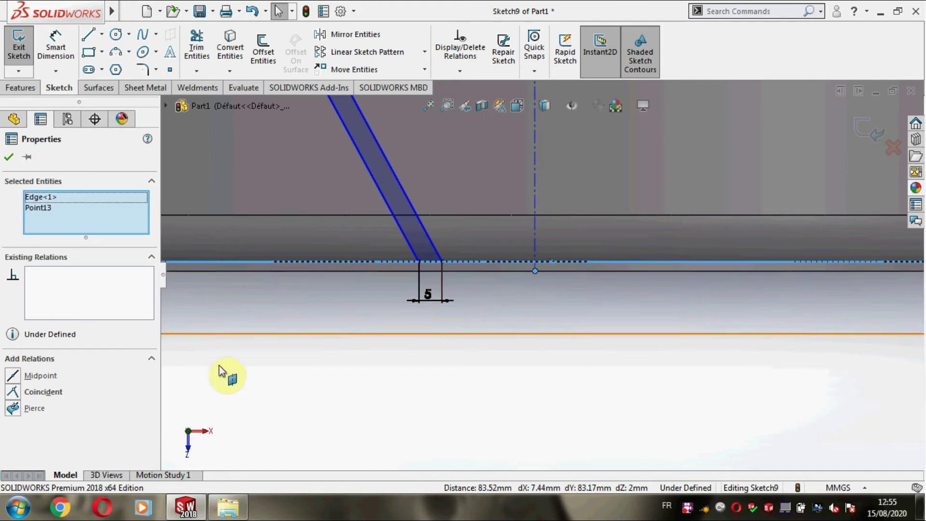
click(8, 158)
scroll(305, 216, up, 2)
scroll(507, 204, up, 2)
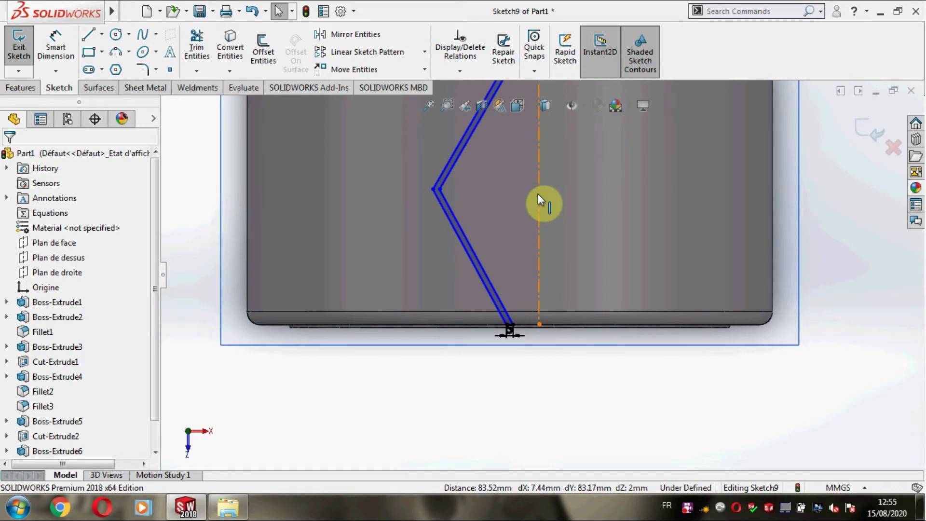
Step: Draw a horizontal centerline from the vertical centerline to the zigzag's middle vertex
click(101, 34)
click(114, 66)
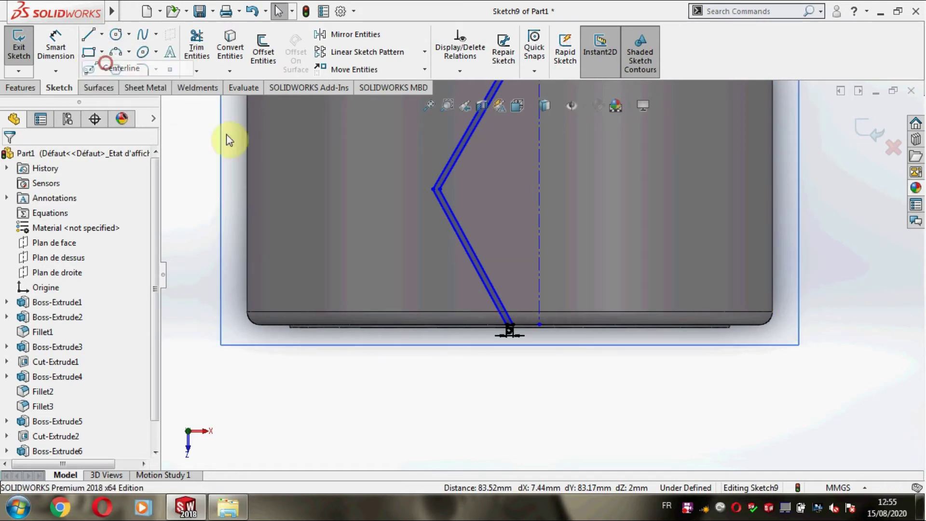
click(540, 193)
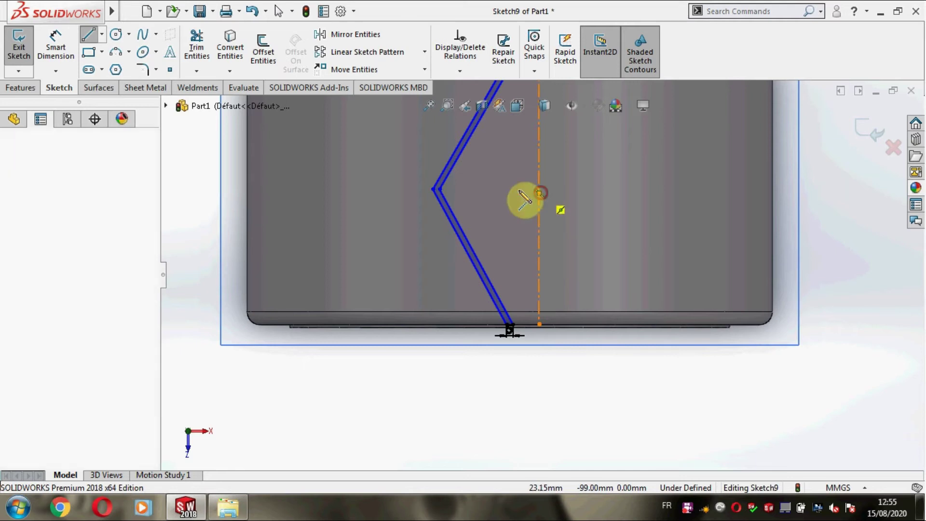
click(442, 191)
key(Escape)
scroll(541, 303, up, 3)
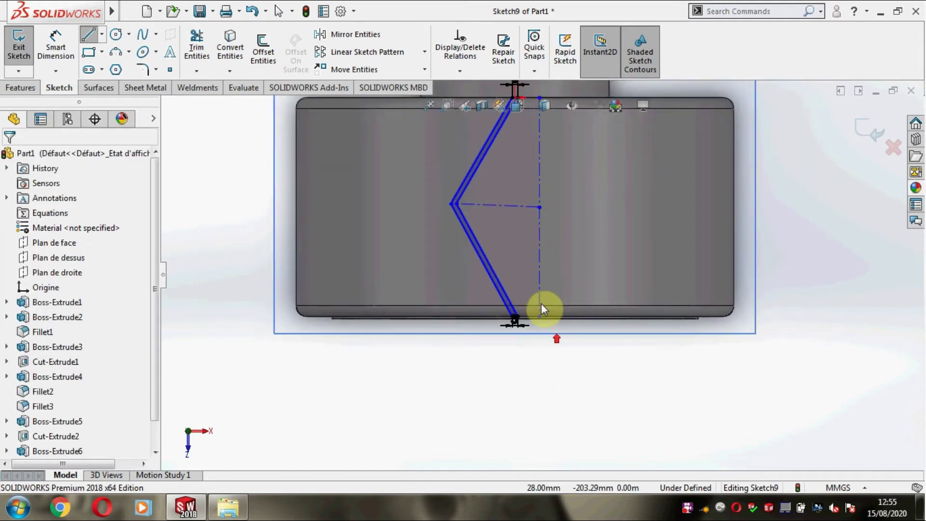
click(517, 218)
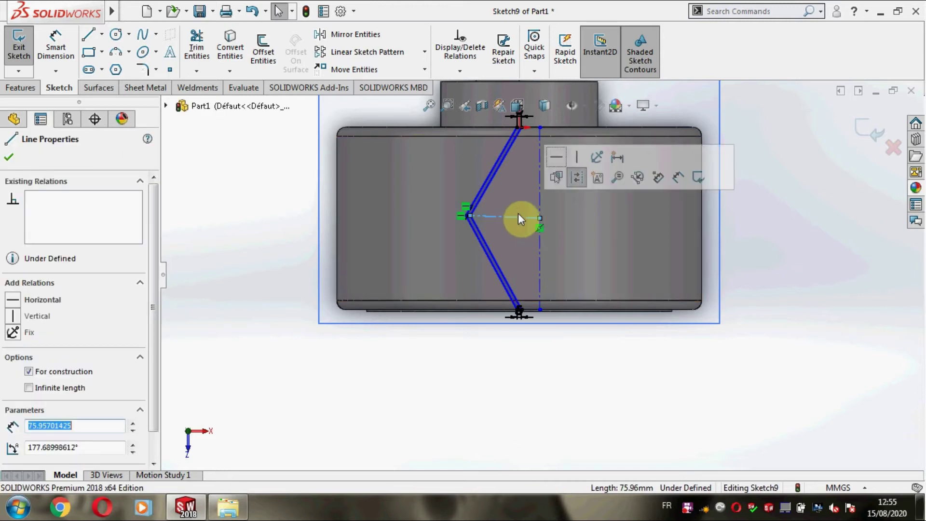
click(557, 159)
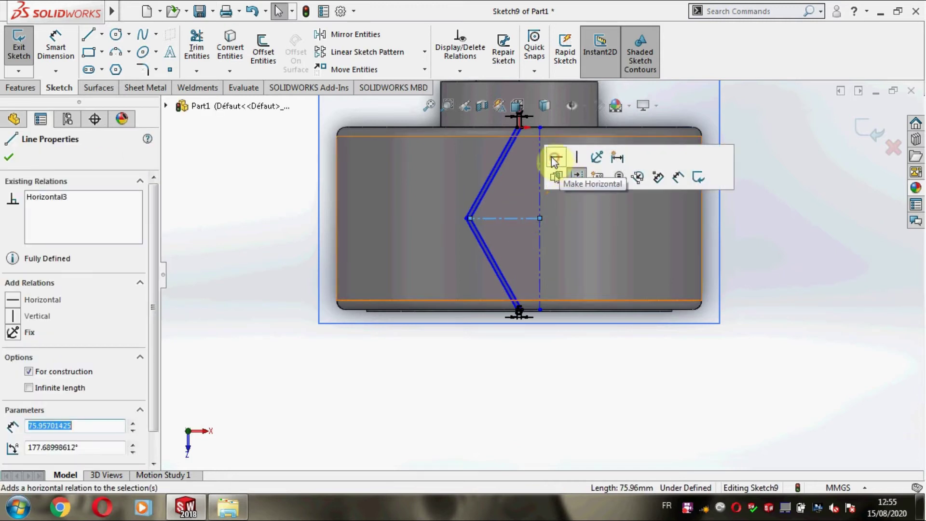
click(9, 159)
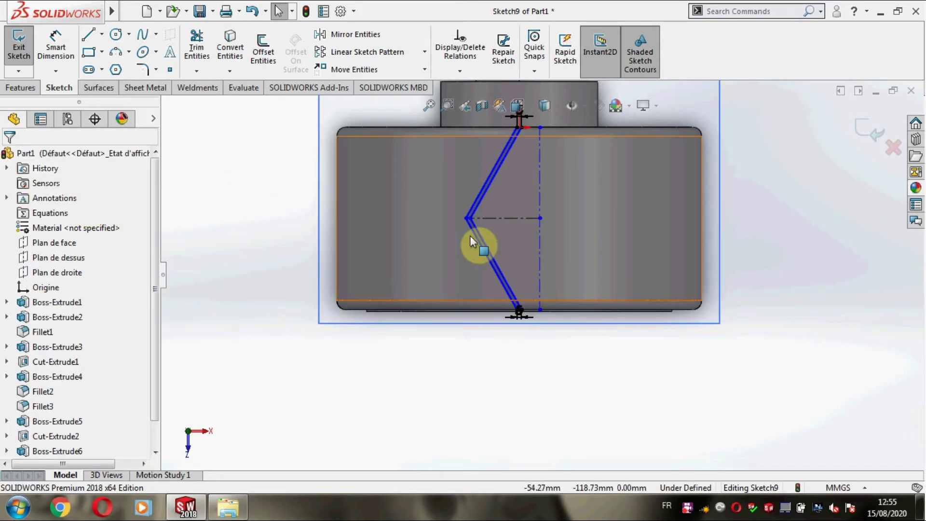
Step: Drag the zigzag's middle vertex to a new position to reshape the groove
scroll(470, 226, down, 2)
scroll(548, 440, up, 2)
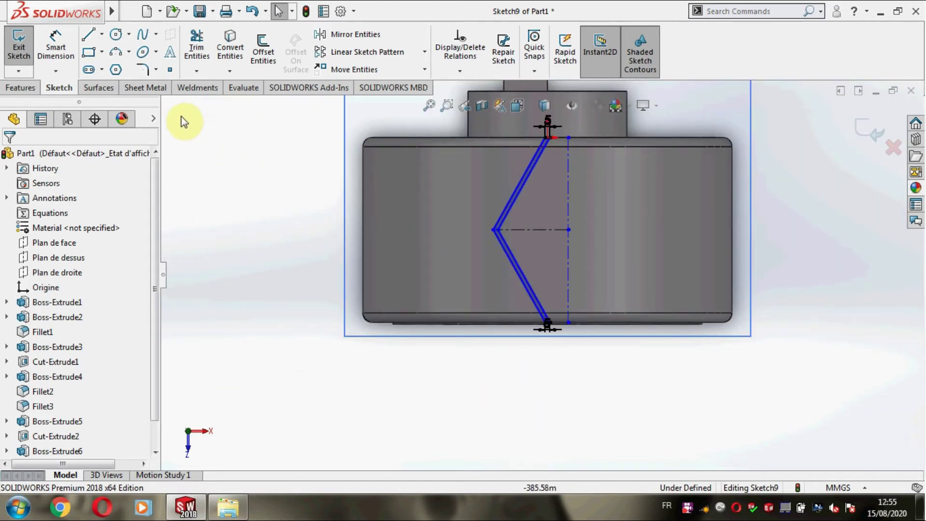
scroll(506, 232, down, 2)
drag(491, 234, 507, 233)
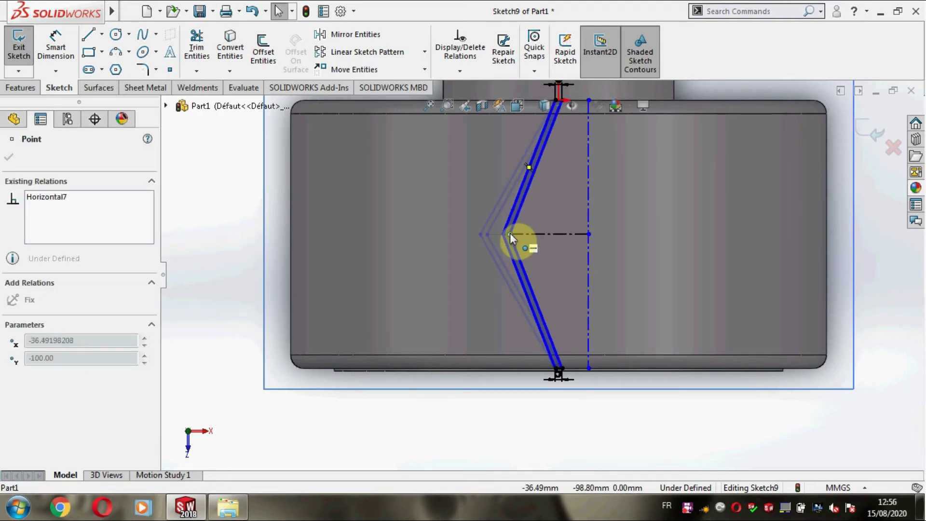
drag(507, 234, 511, 233)
click(214, 254)
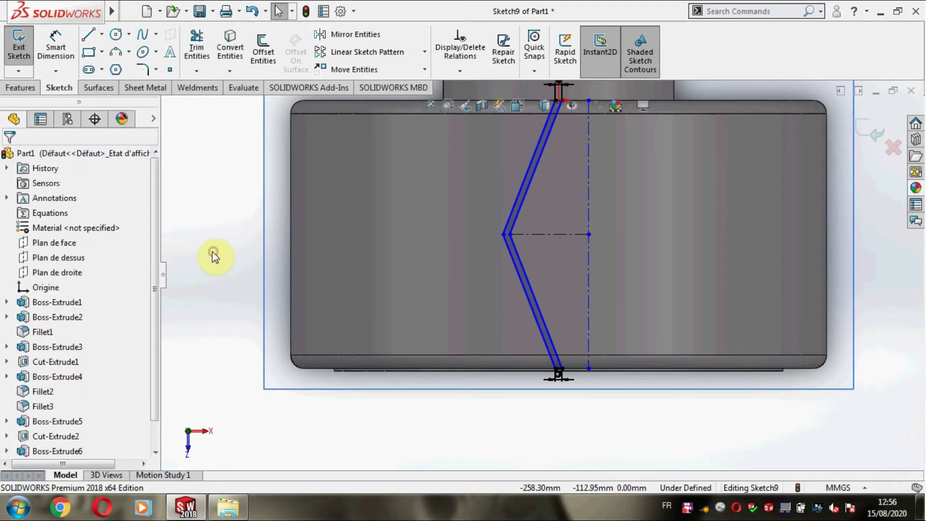
Step: Dimension the middle vertex 30 mm horizontally from the bottom endpoint, then exit Sketch9
click(58, 46)
key(z)
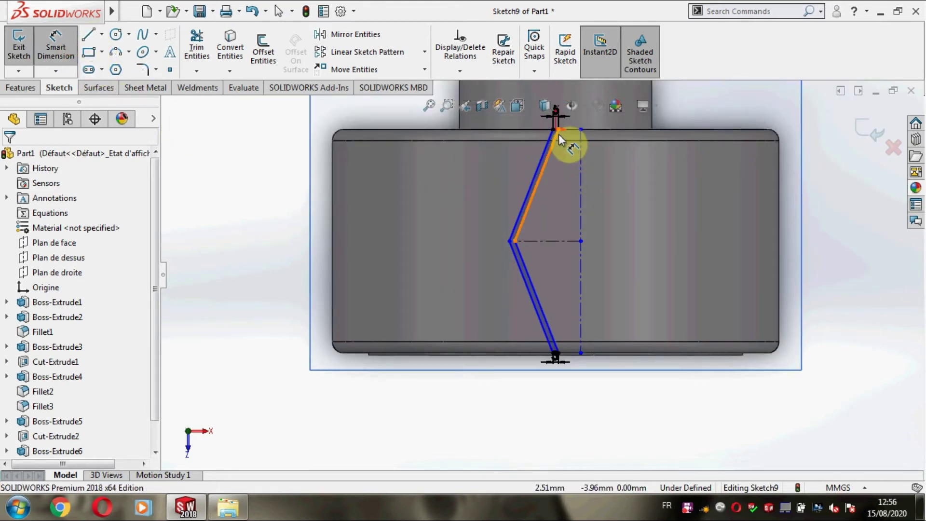
click(558, 131)
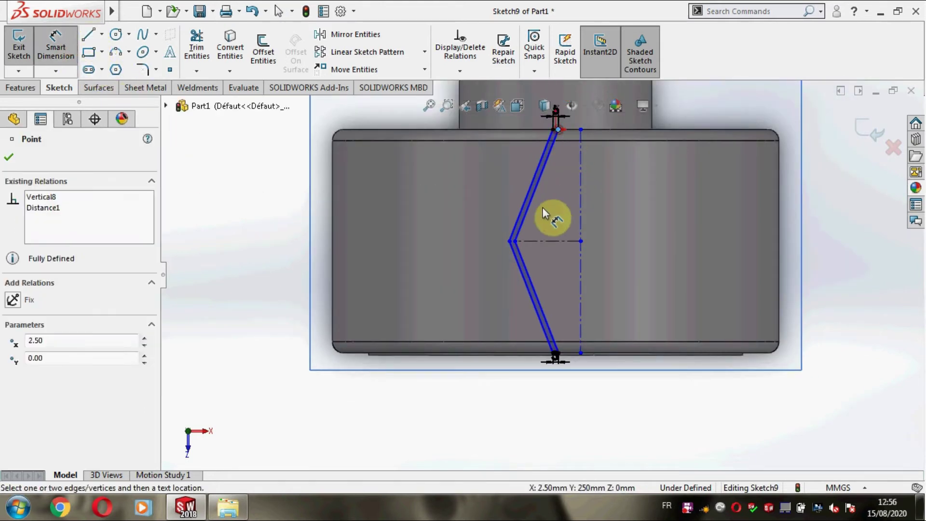
click(515, 241)
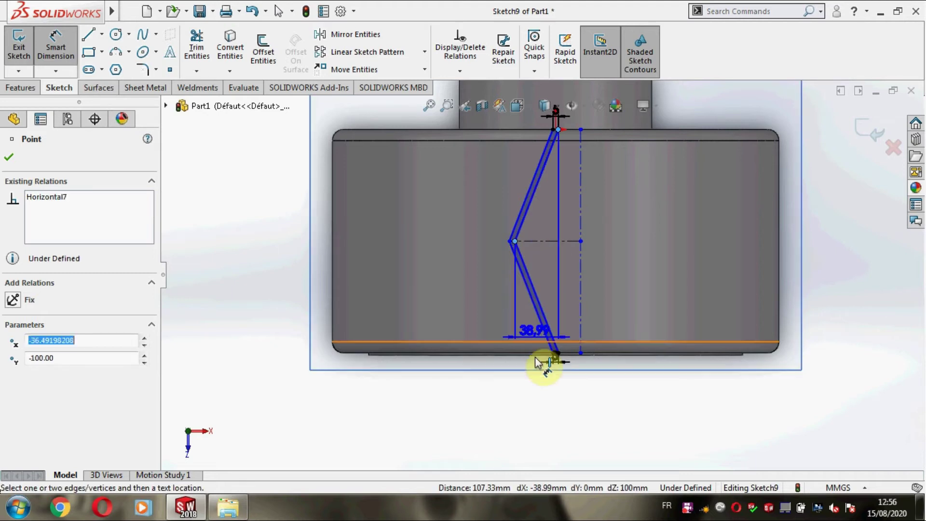
click(533, 425)
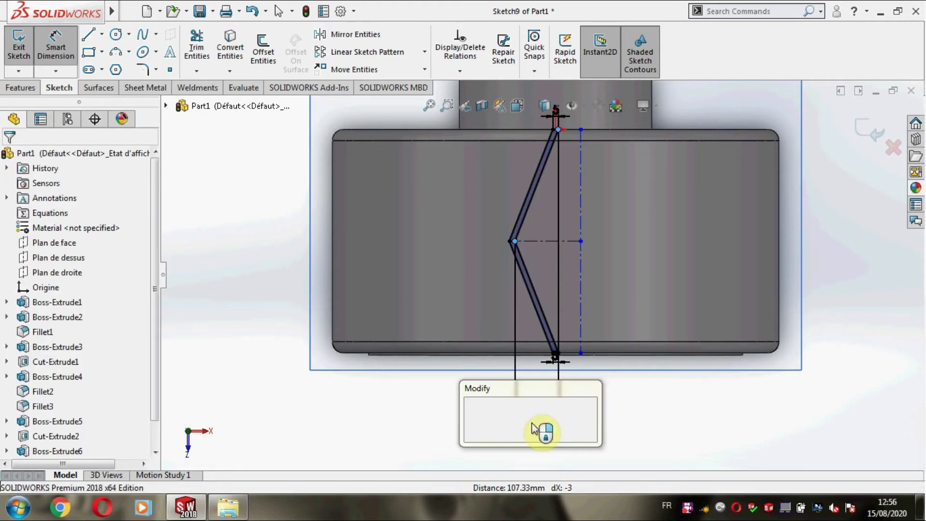
text(30)
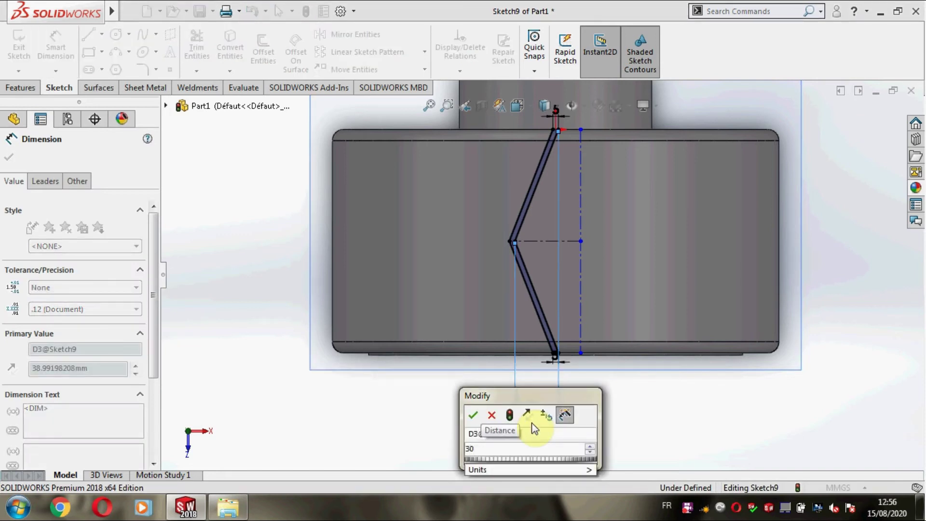
key(Return)
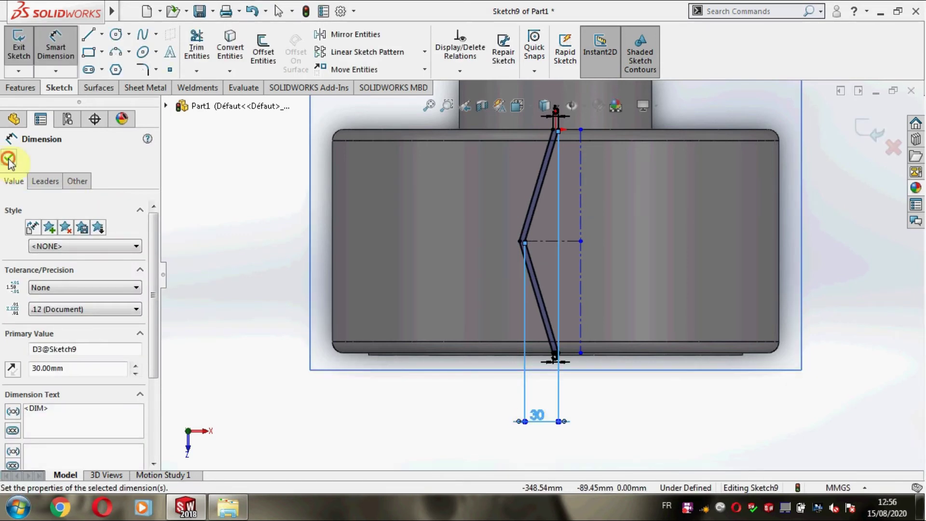
click(9, 159)
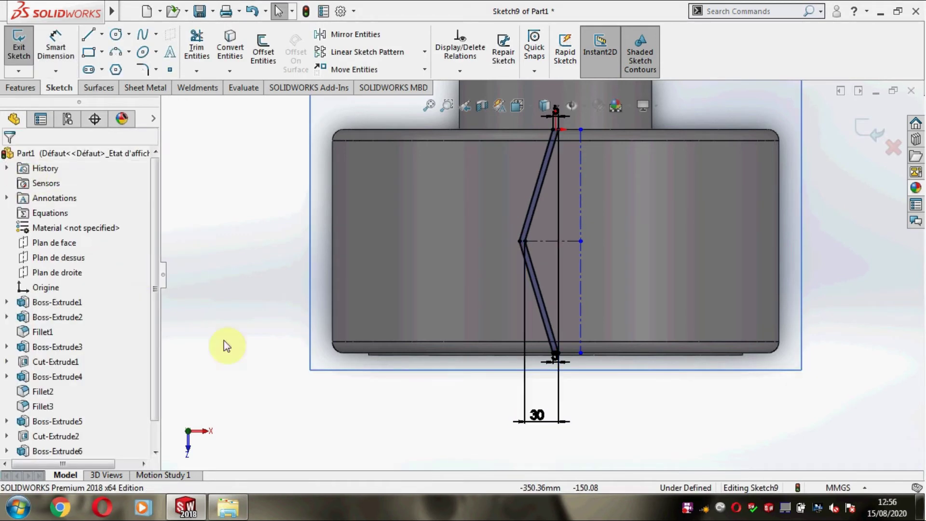
click(871, 139)
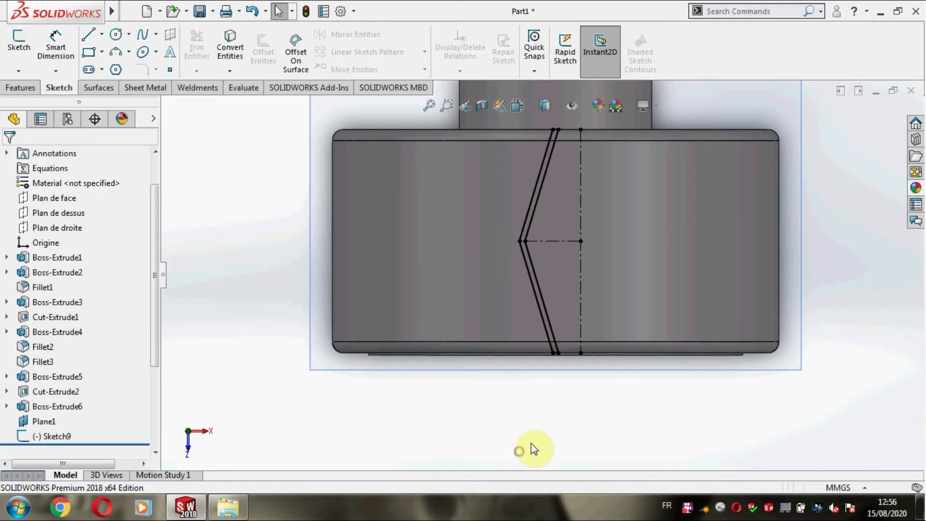
Step: Extrude-cut Sketch9 to 5 mm Offset From Surface of the wheel's outer cylindrical face
middle_drag(531, 449, 522, 372)
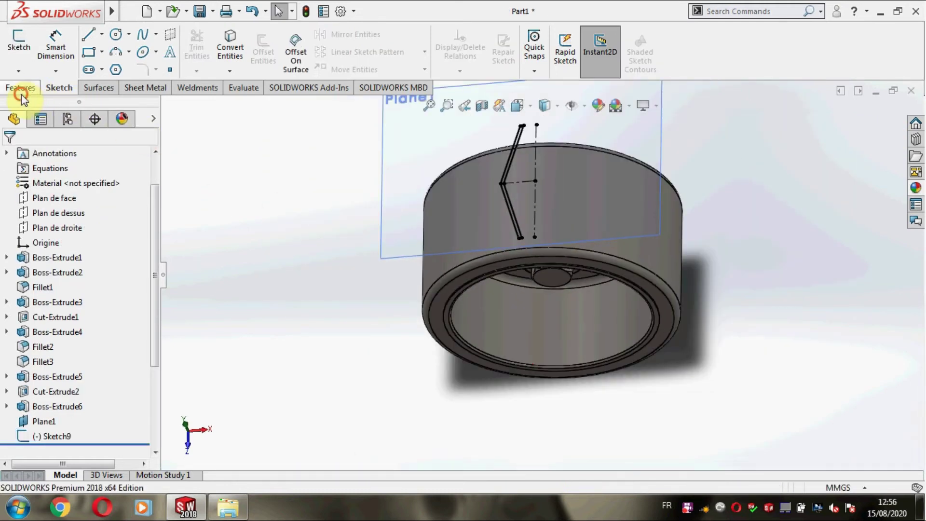
click(21, 91)
click(200, 42)
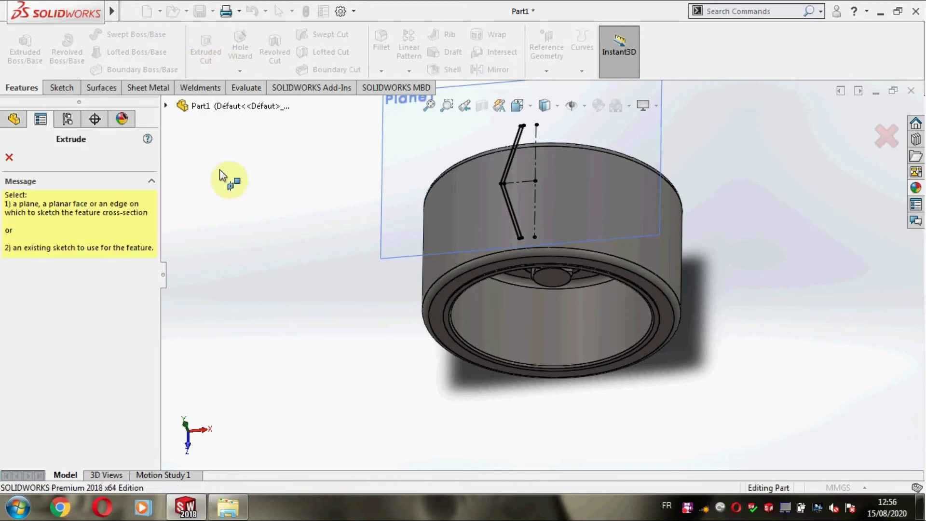
scroll(501, 198, down, 3)
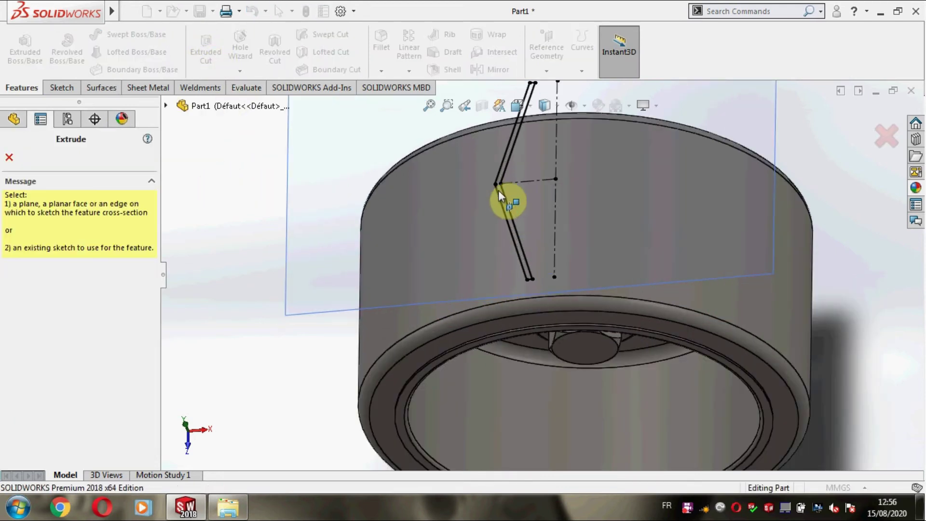
click(499, 190)
scroll(468, 244, up, 2)
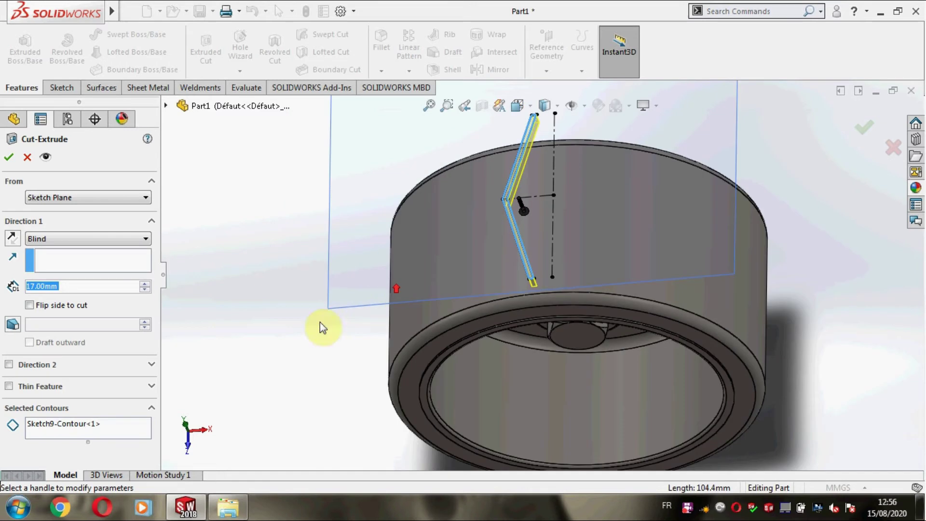
click(137, 239)
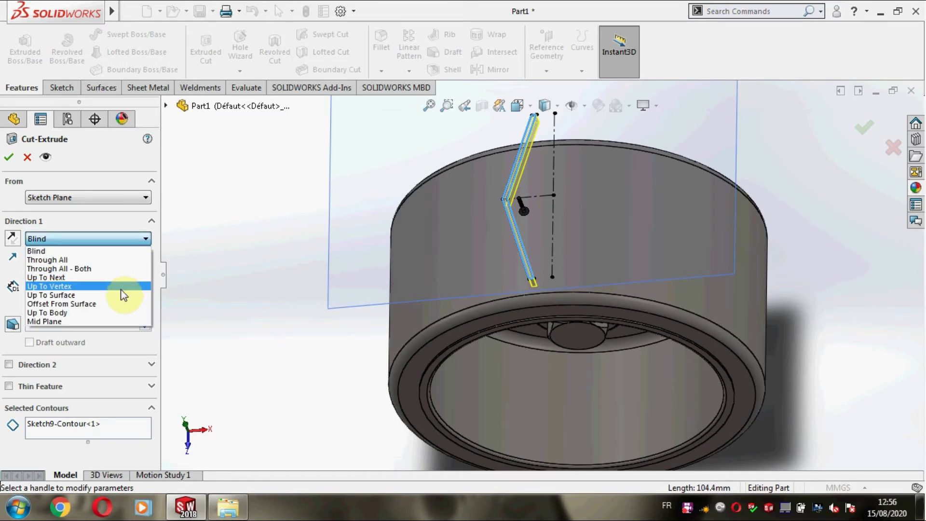
click(124, 295)
click(116, 240)
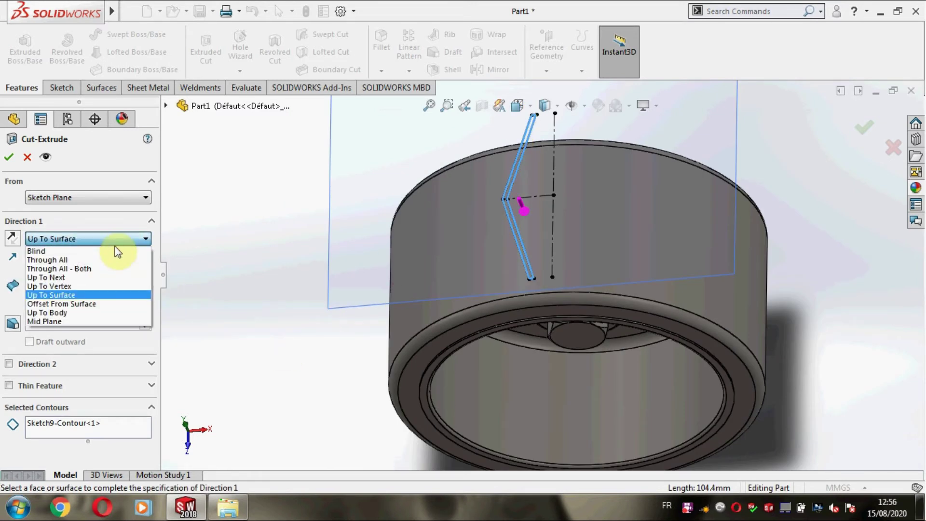
click(104, 299)
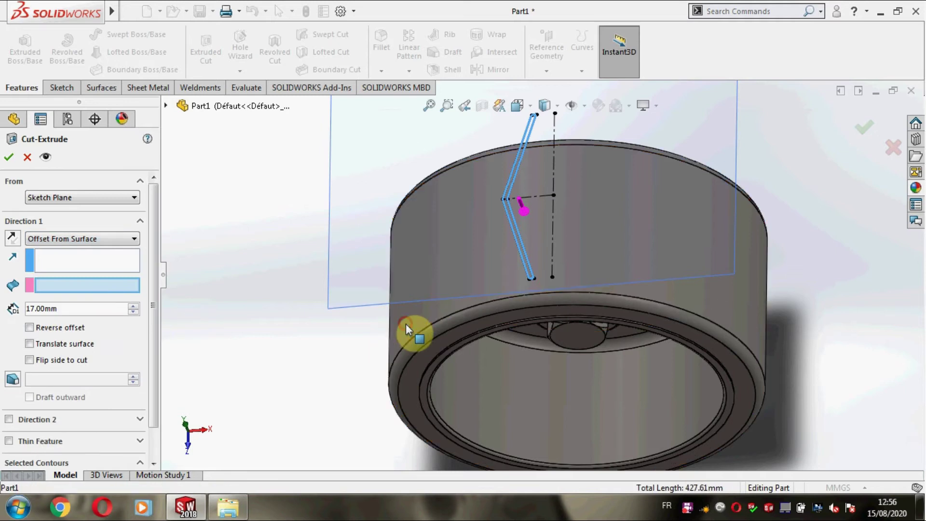
click(406, 325)
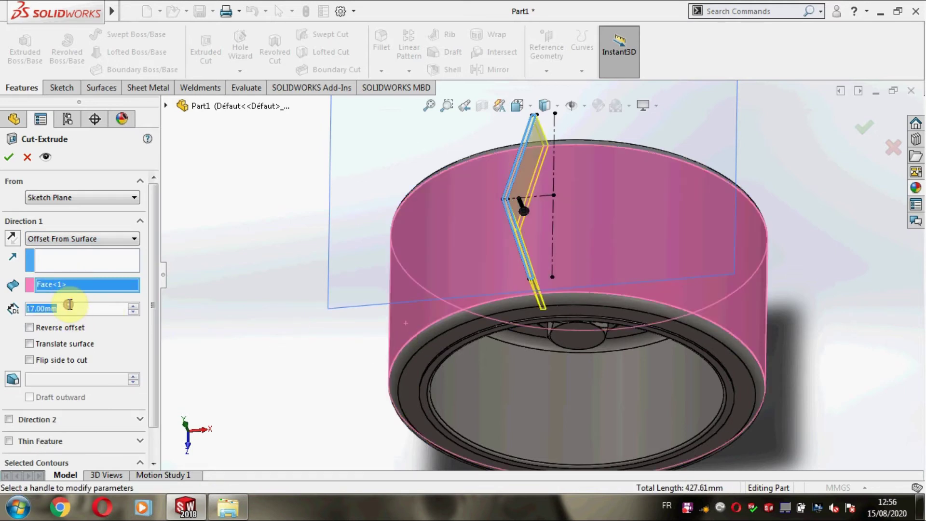
text(5)
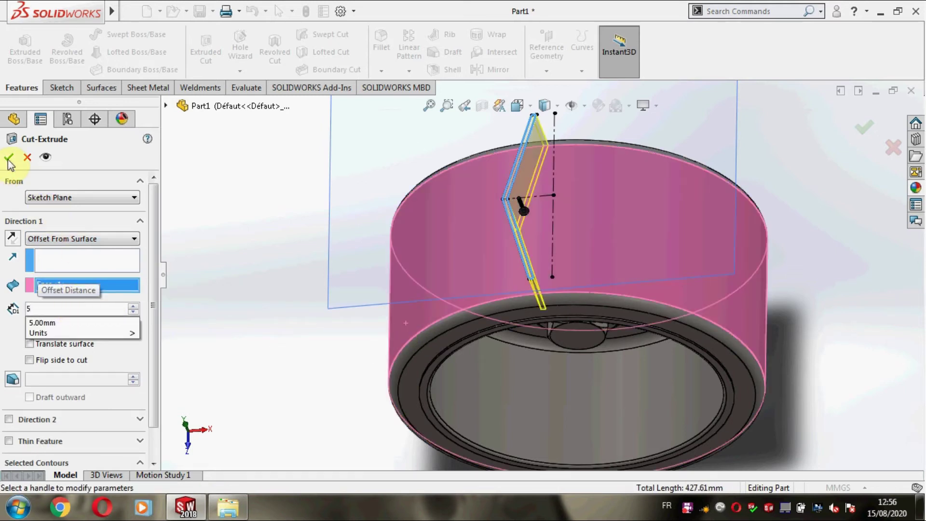
click(9, 159)
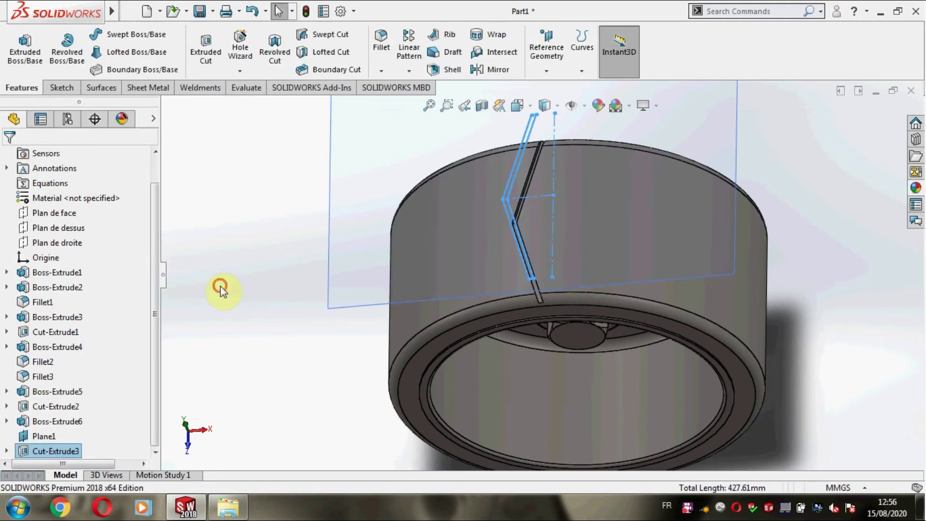
Step: Hide Plane1 and orbit the wheel to view the new groove
click(220, 290)
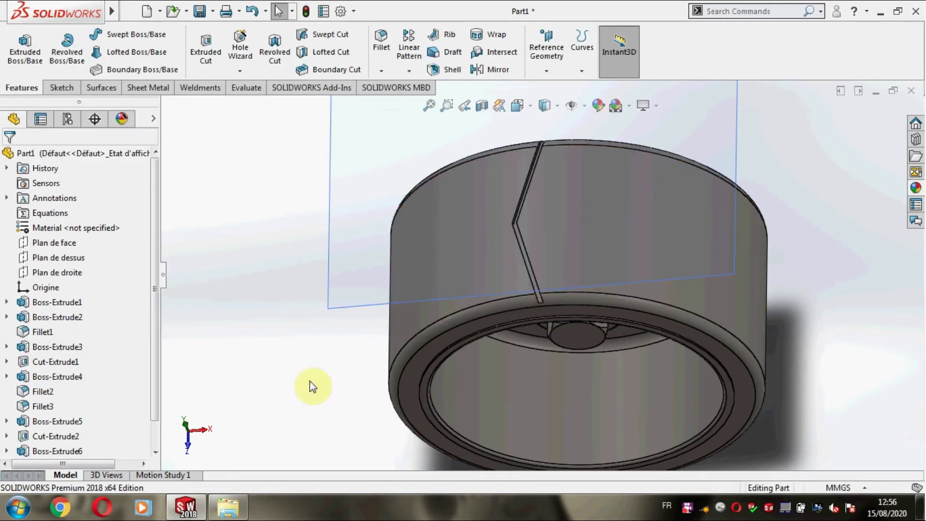
drag(158, 362, 155, 409)
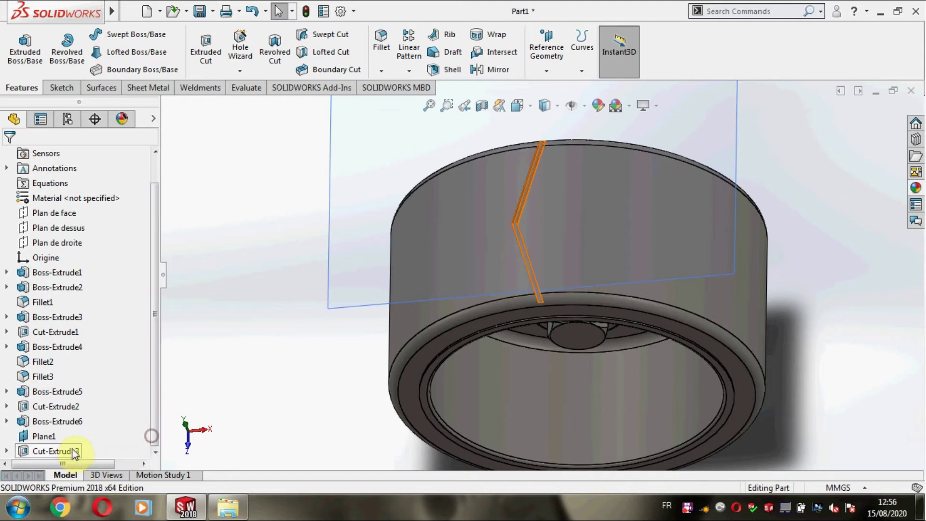
right_click(42, 436)
click(72, 217)
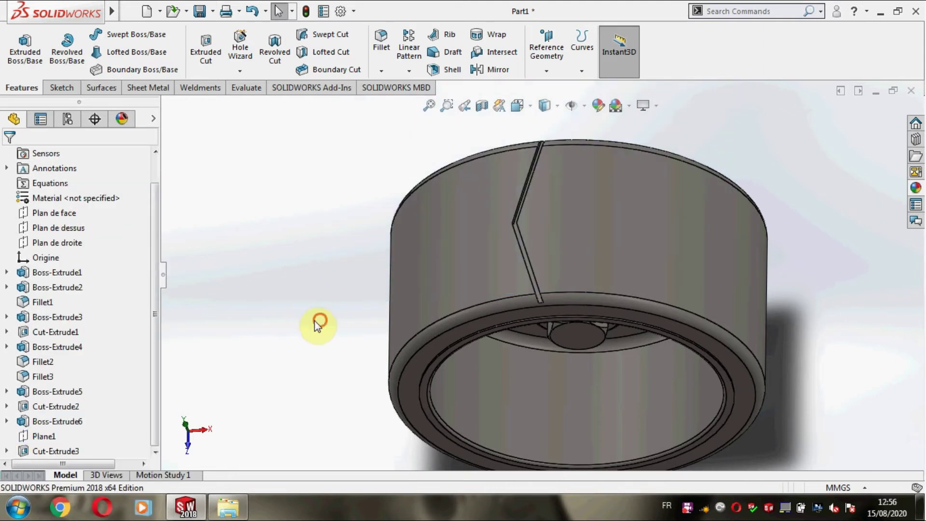
scroll(525, 225, down, 3)
scroll(468, 207, down, 3)
scroll(467, 206, up, 3)
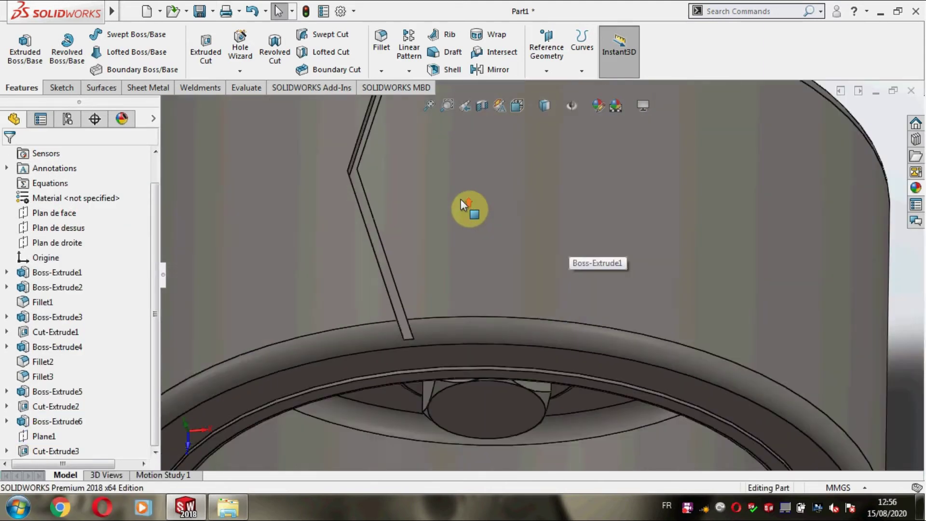
scroll(461, 199, up, 3)
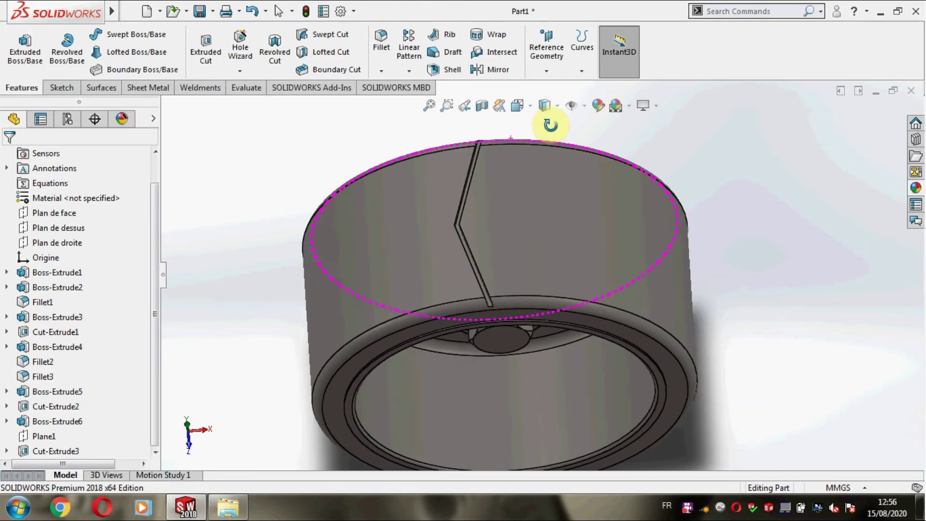
middle_drag(548, 125, 553, 129)
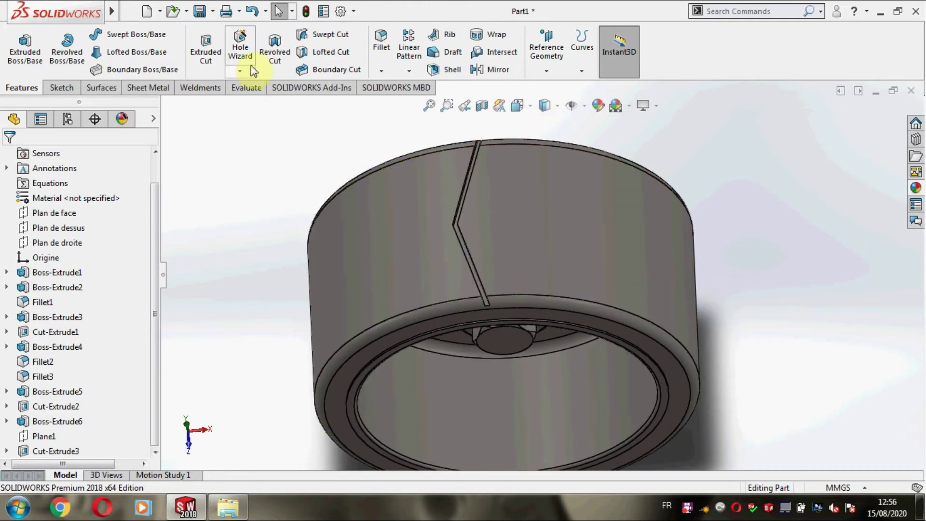
Step: Start a 5 mm × 45° chamfer and select the zigzag groove's edges
click(382, 76)
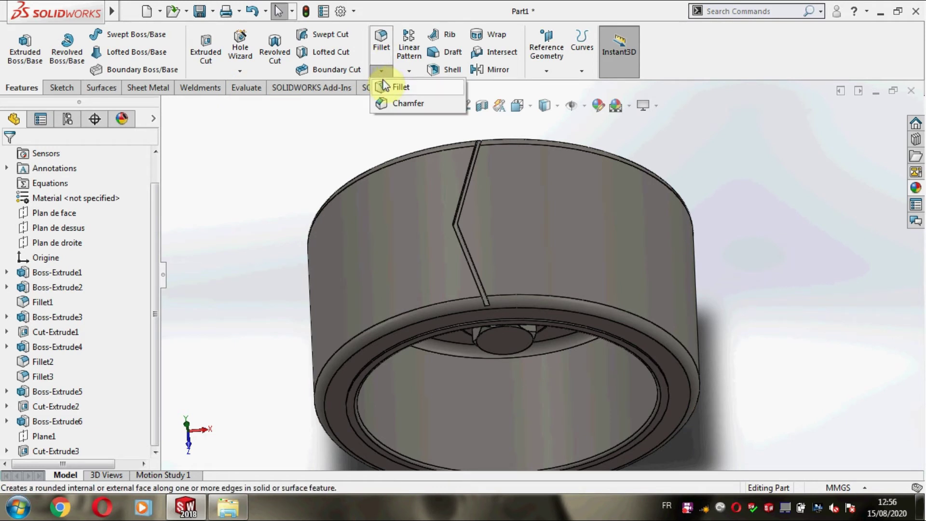
click(396, 103)
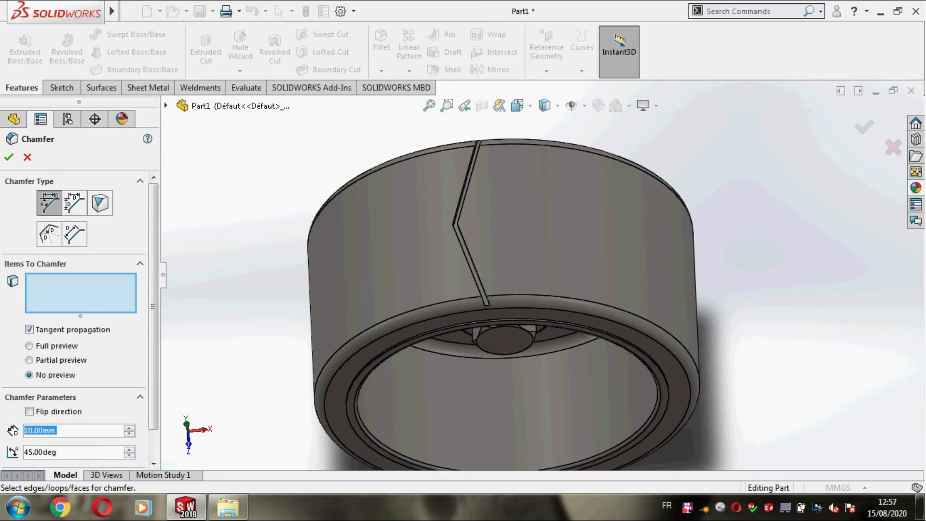
text(5)
scroll(506, 193, down, 2)
scroll(444, 190, down, 2)
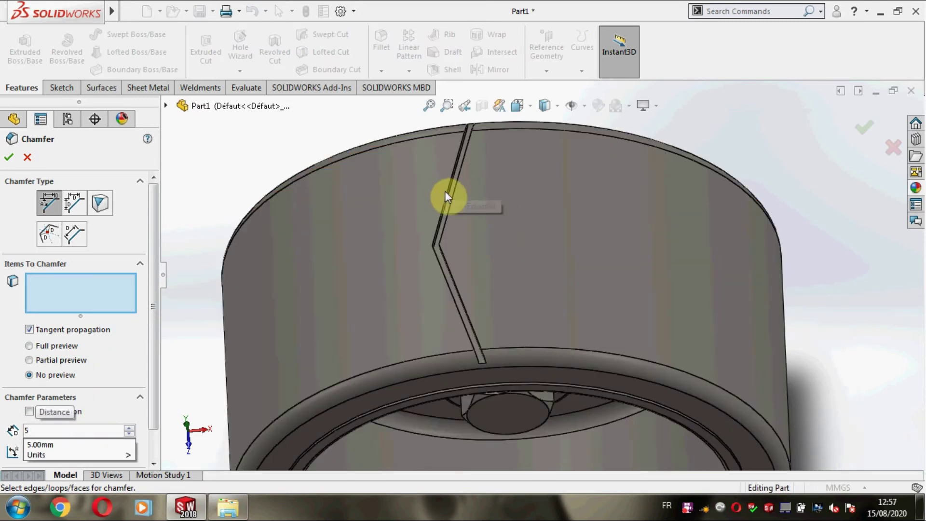
click(447, 190)
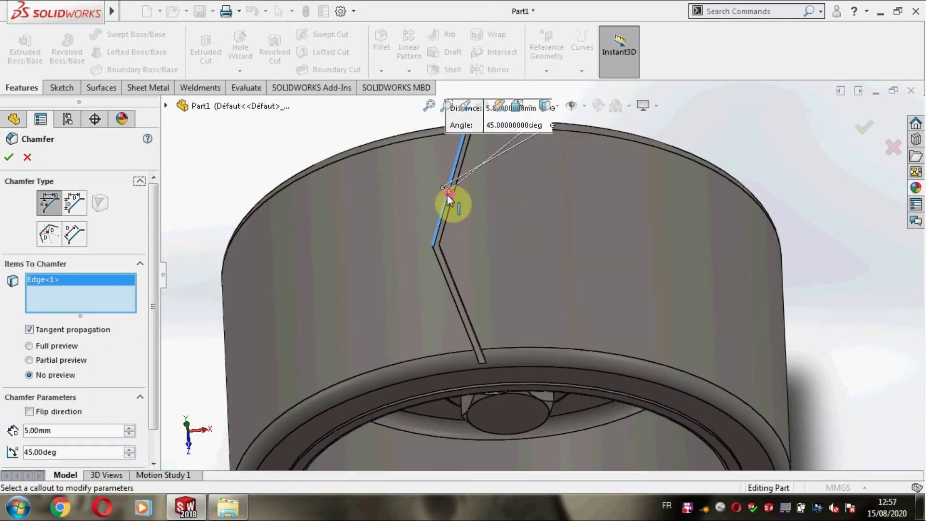
click(437, 264)
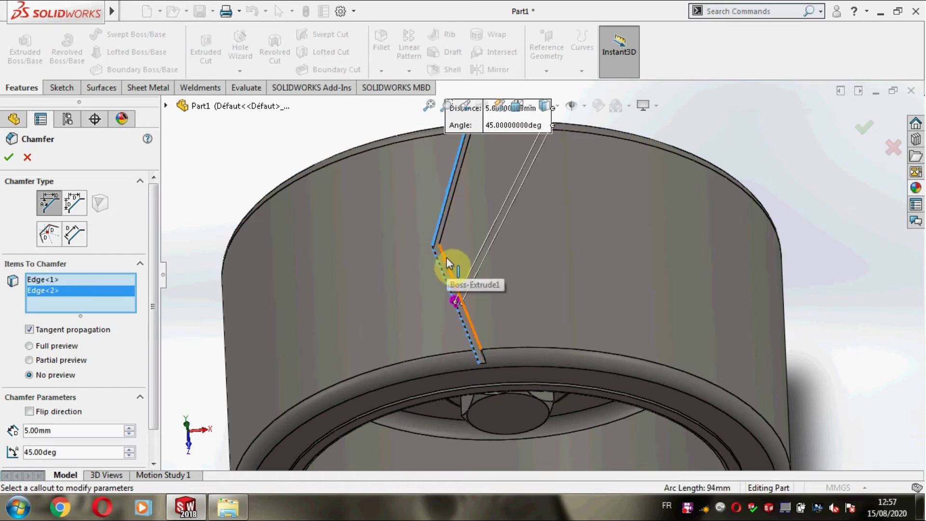
click(447, 256)
click(443, 232)
scroll(441, 267, down, 2)
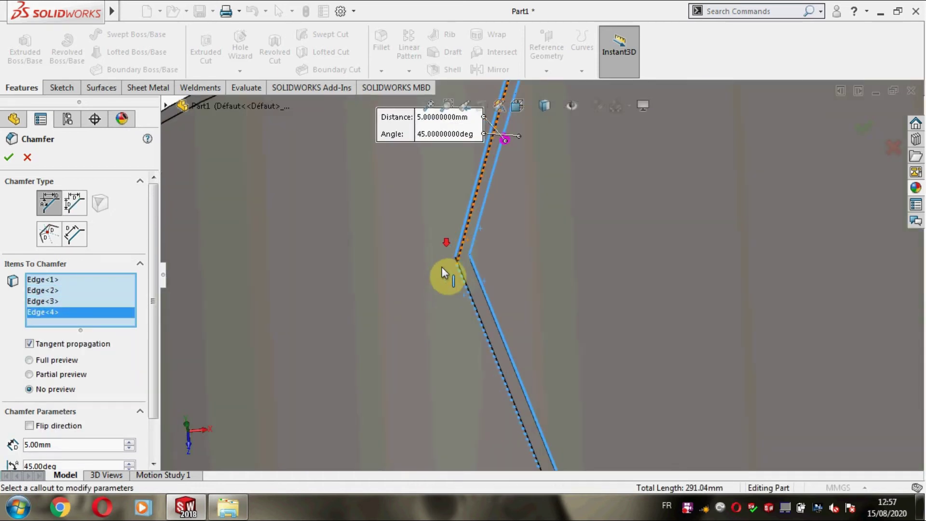
scroll(461, 265, down, 1)
scroll(461, 264, down, 1)
click(488, 256)
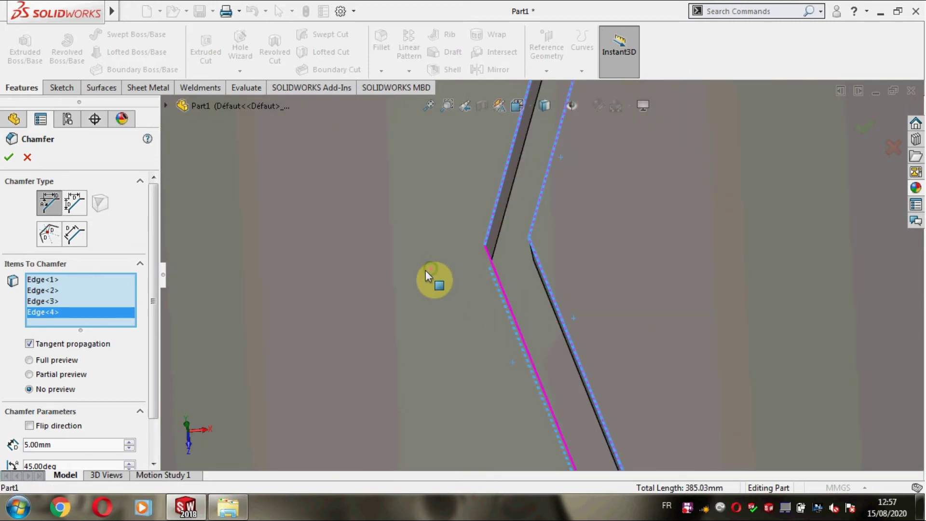
middle_drag(425, 270, 453, 293)
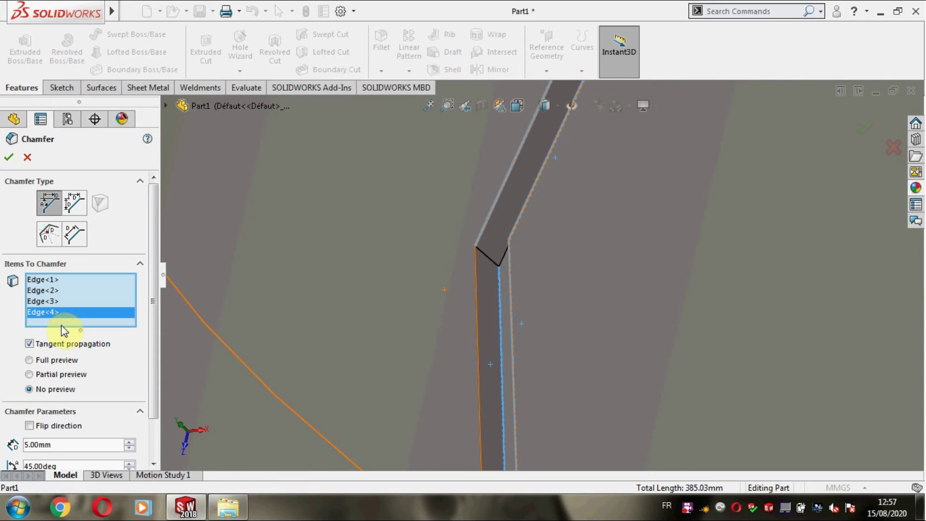
Step: Remove the wrong Edge<2>, add the correct groove edge, and apply the chamfer
click(54, 302)
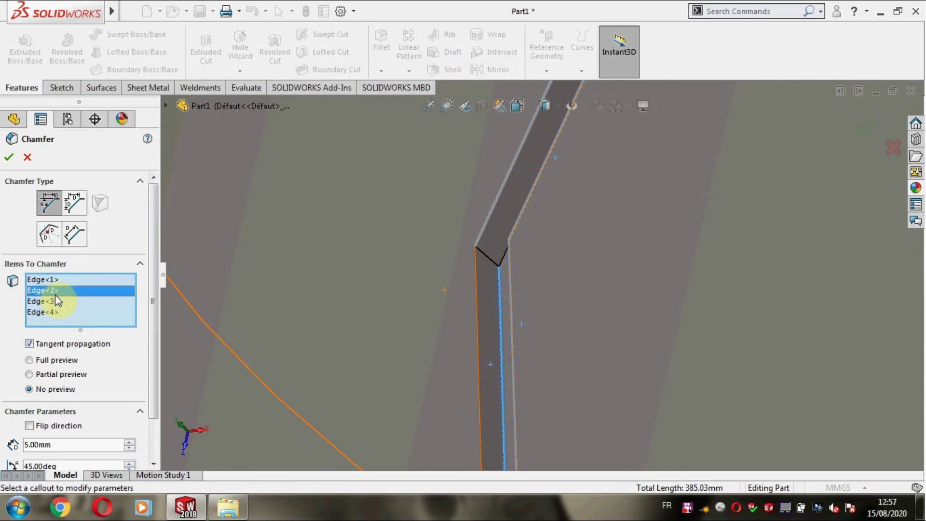
right_click(55, 295)
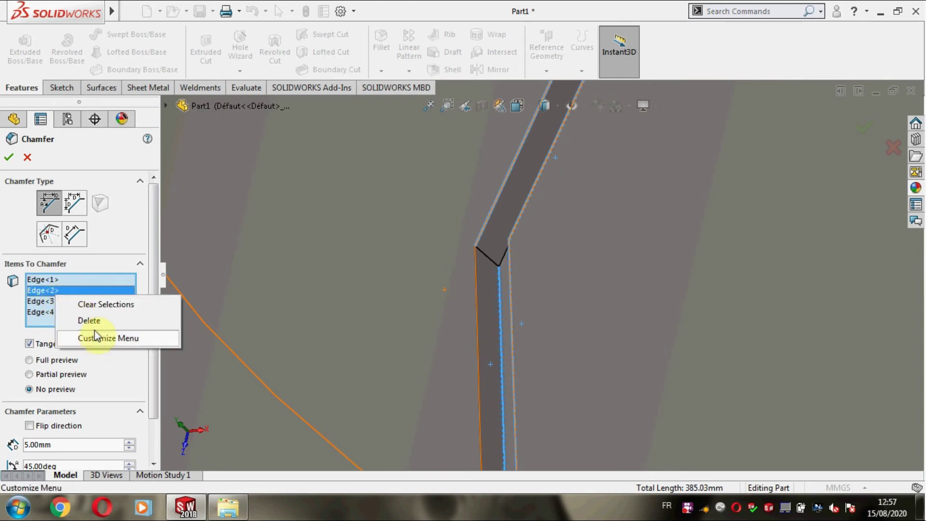
click(94, 321)
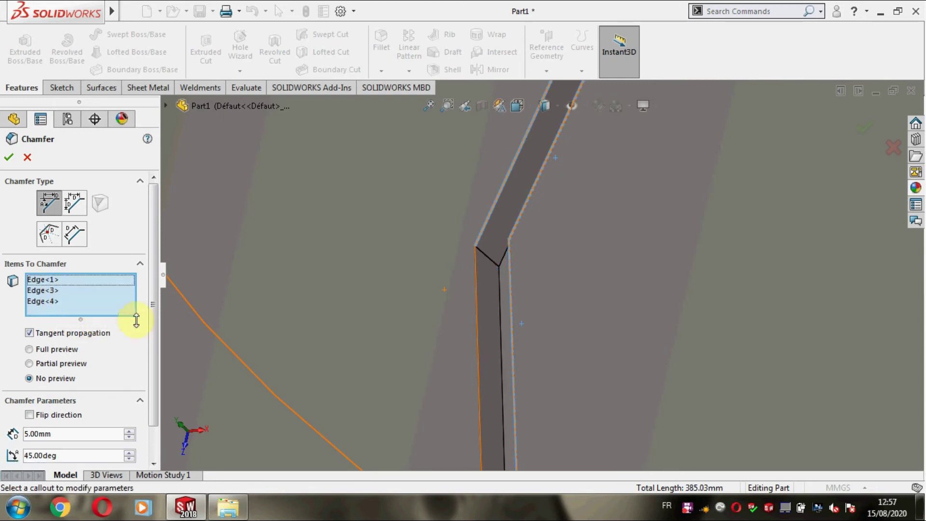
click(479, 297)
scroll(471, 294, up, 5)
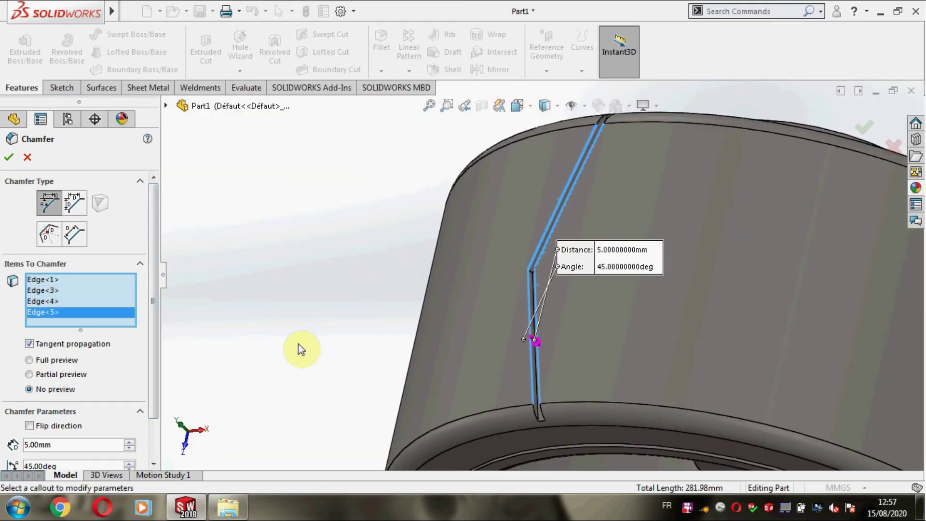
click(8, 157)
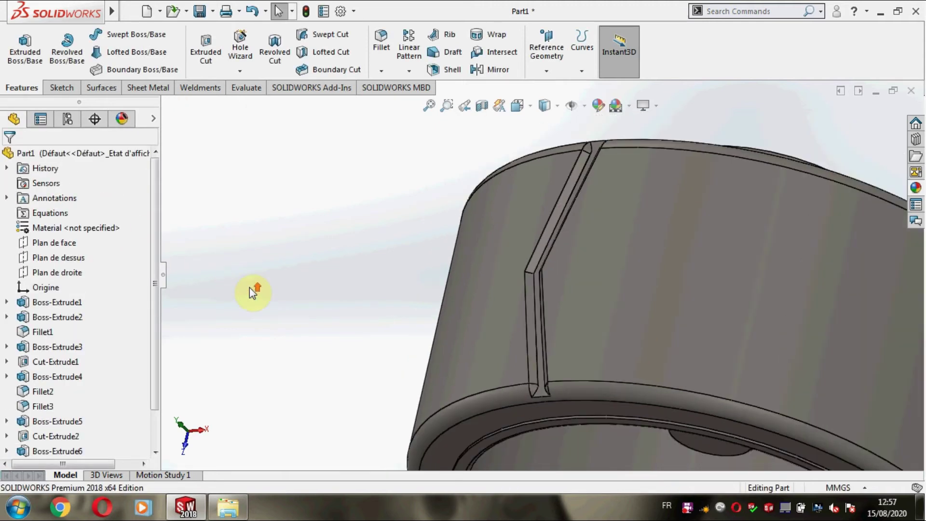
Step: Fillet the zigzag groove's bend edge with a 70 mm radius
mouse_move(281, 292)
middle_down()
mouse_move(336, 279)
mouse_move(301, 285)
middle_up()
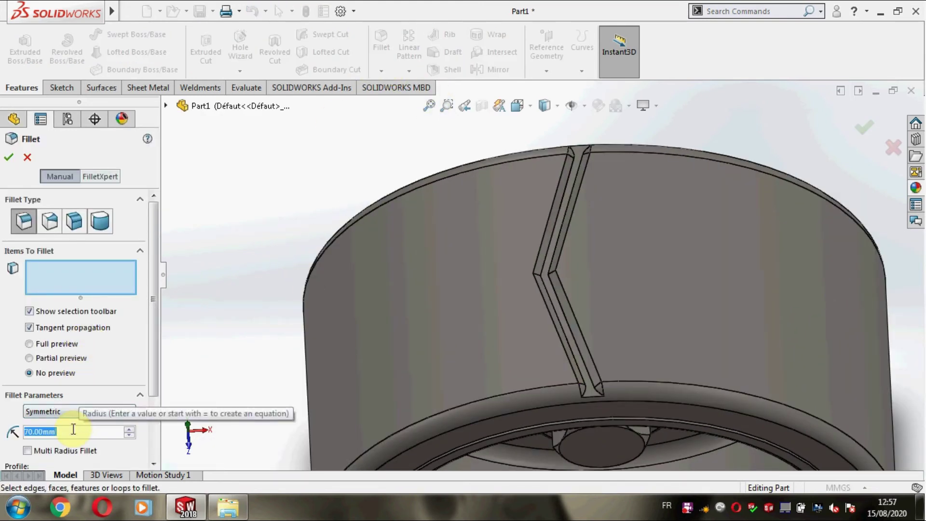
text(70)
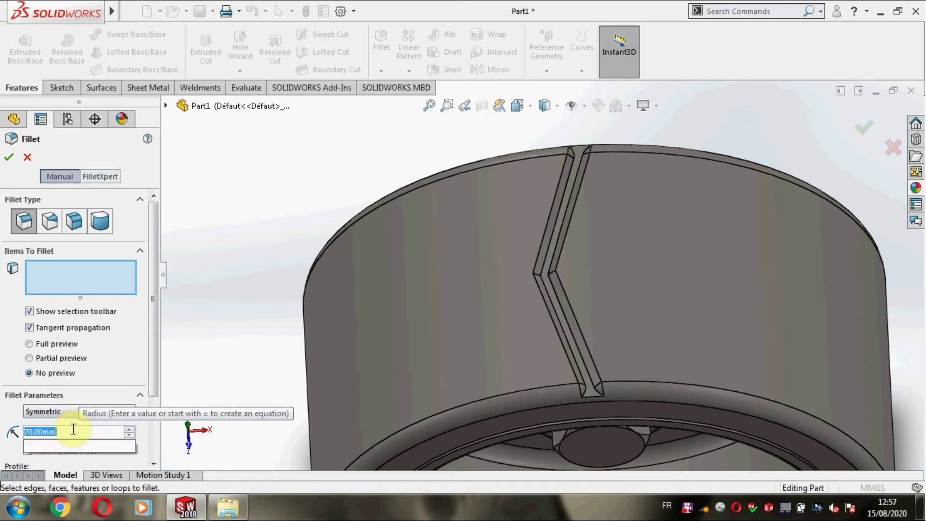
scroll(463, 309, down, 2)
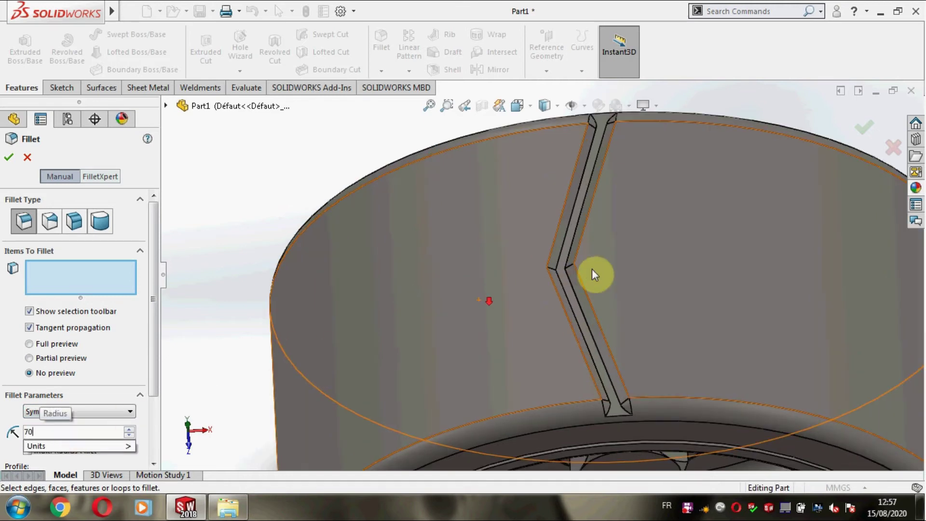
click(569, 267)
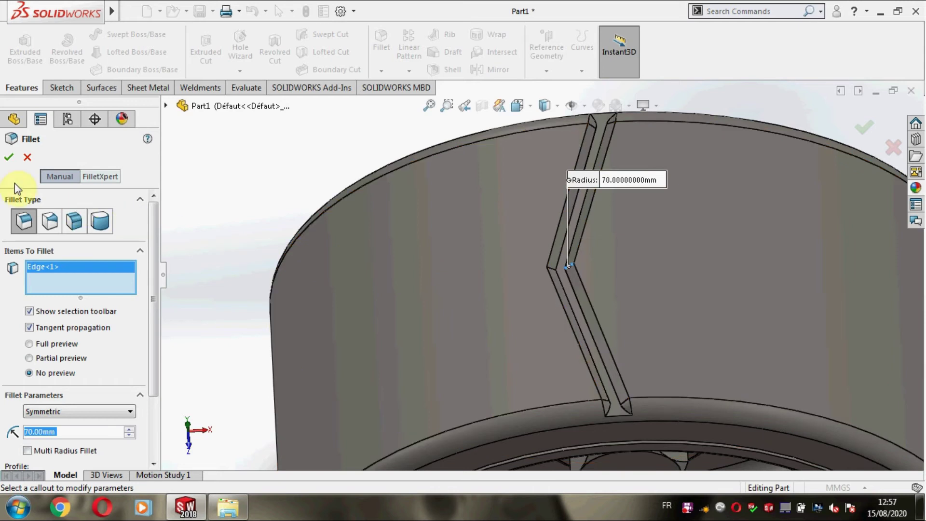
click(10, 158)
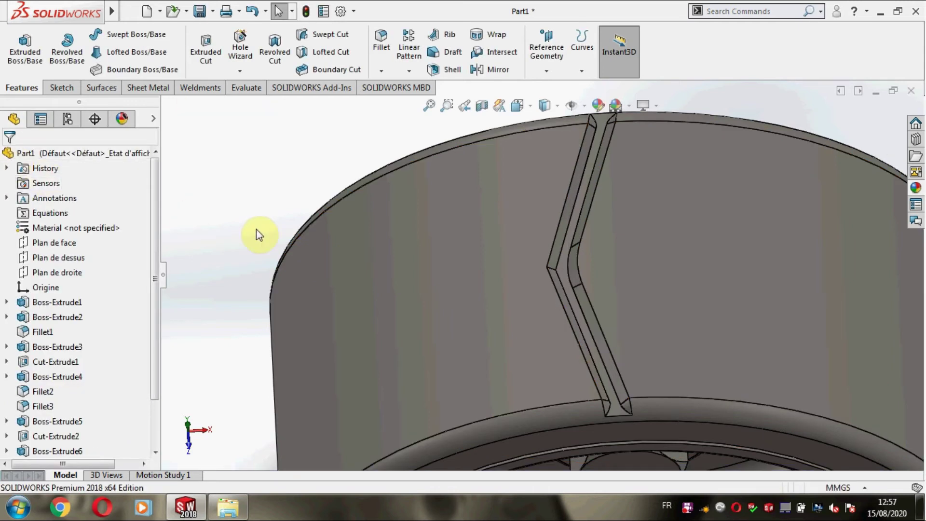
Step: Zoom out and orbit to view the whole filleted wheel
scroll(229, 194, up, 2)
scroll(244, 191, up, 2)
mouse_move(246, 190)
middle_down()
mouse_move(280, 162)
mouse_move(265, 166)
middle_up()
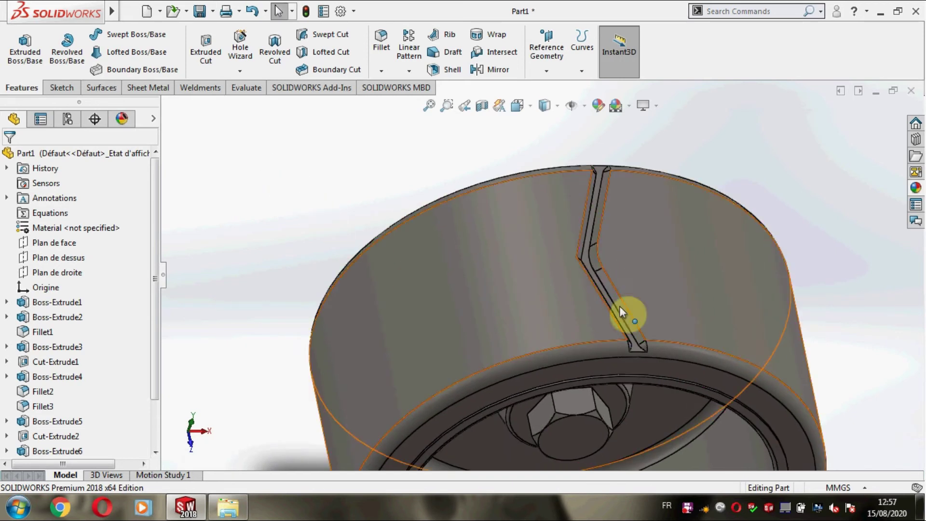
scroll(838, 332, up, 2)
mouse_move(838, 331)
middle_down()
mouse_move(775, 390)
mouse_move(786, 331)
middle_up()
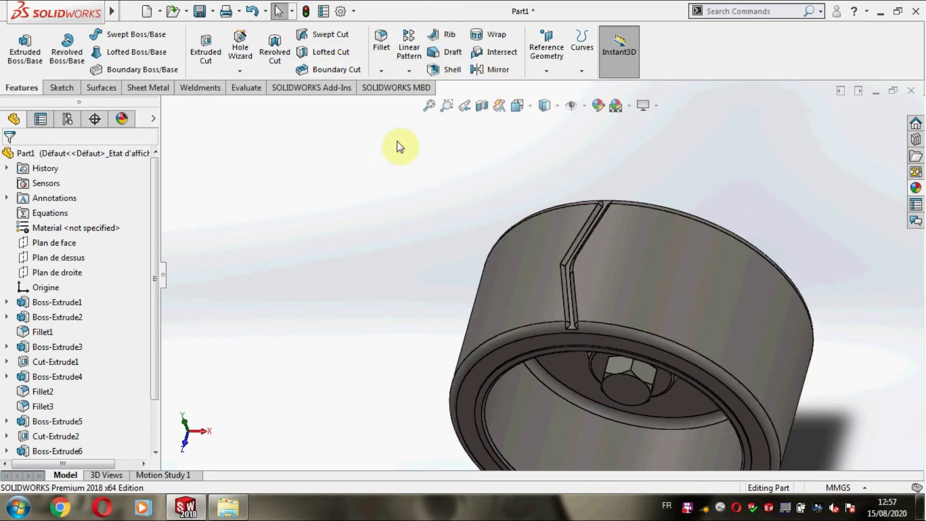
Step: Start a circular pattern using the rim's circular edge as the axis
click(409, 71)
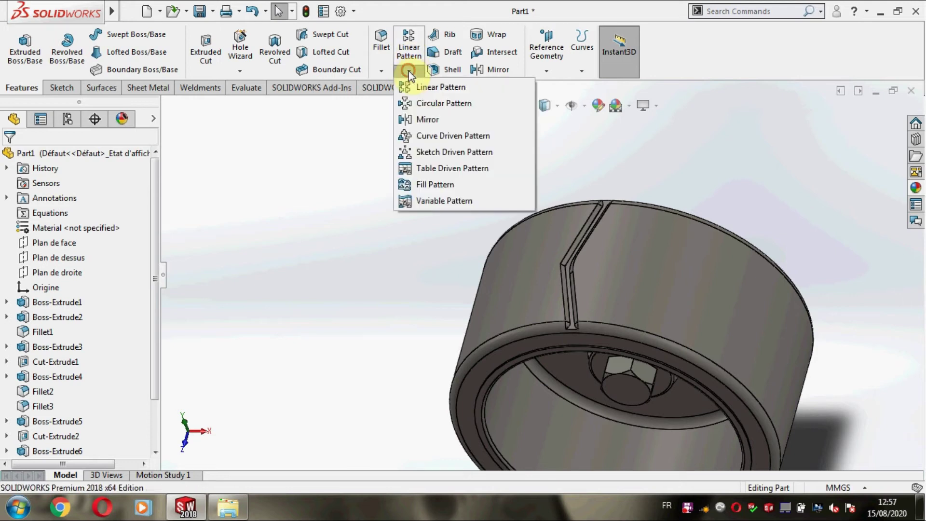
click(417, 100)
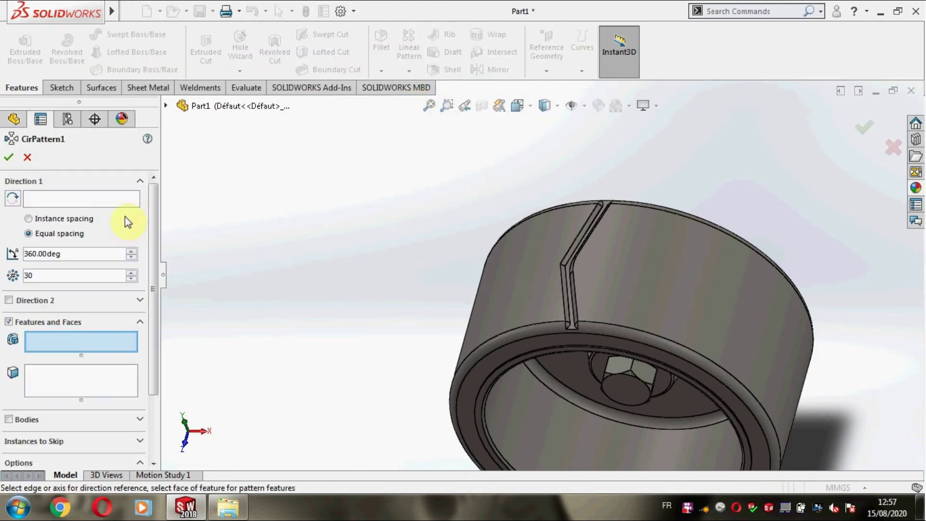
click(113, 199)
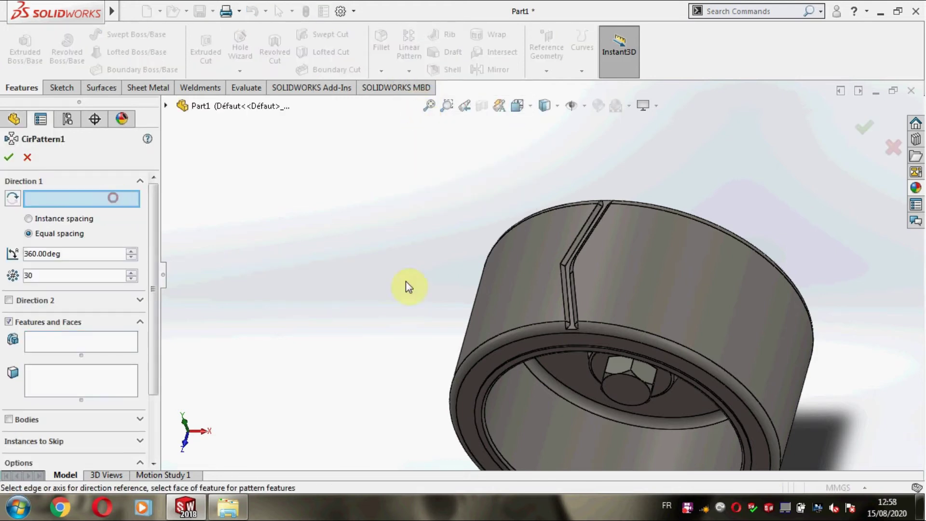
click(547, 335)
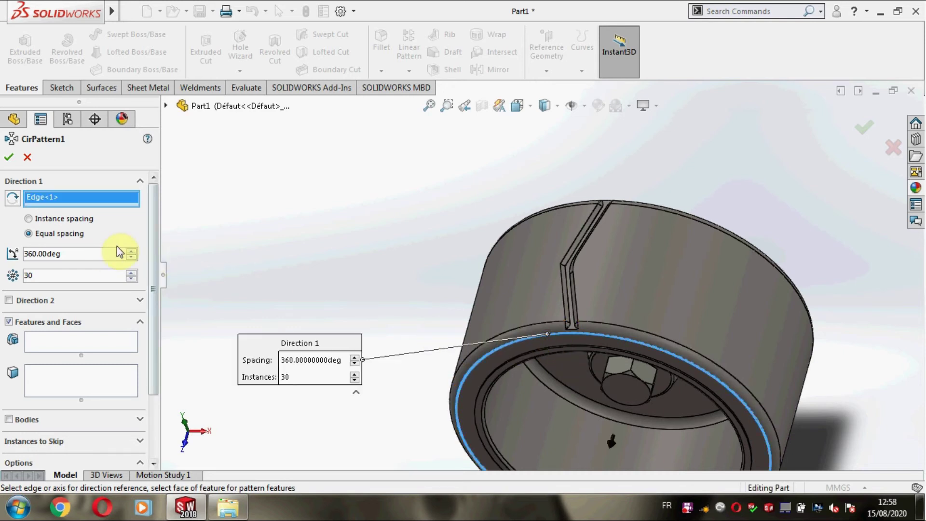
drag(154, 251, 144, 342)
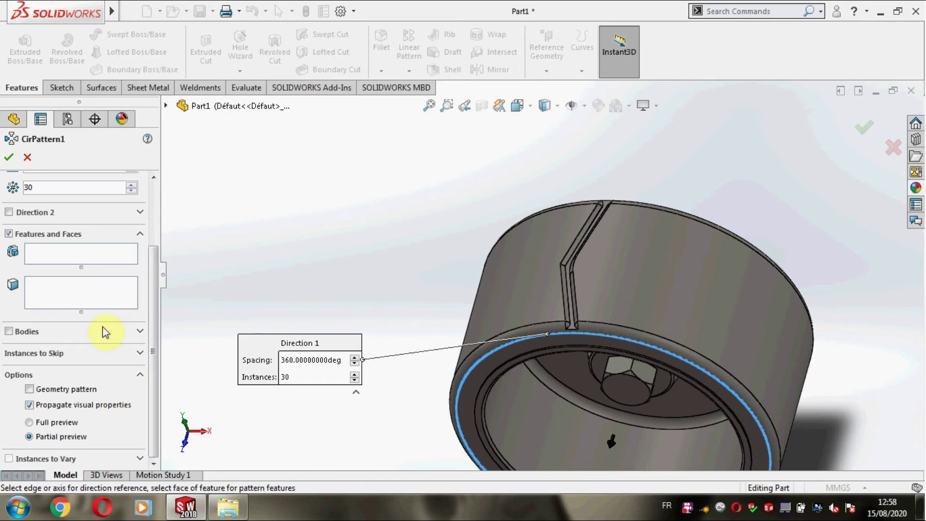
Step: Add Fillet4, Chamfer1 and Cut-Extrude3 as the features to pattern
click(95, 263)
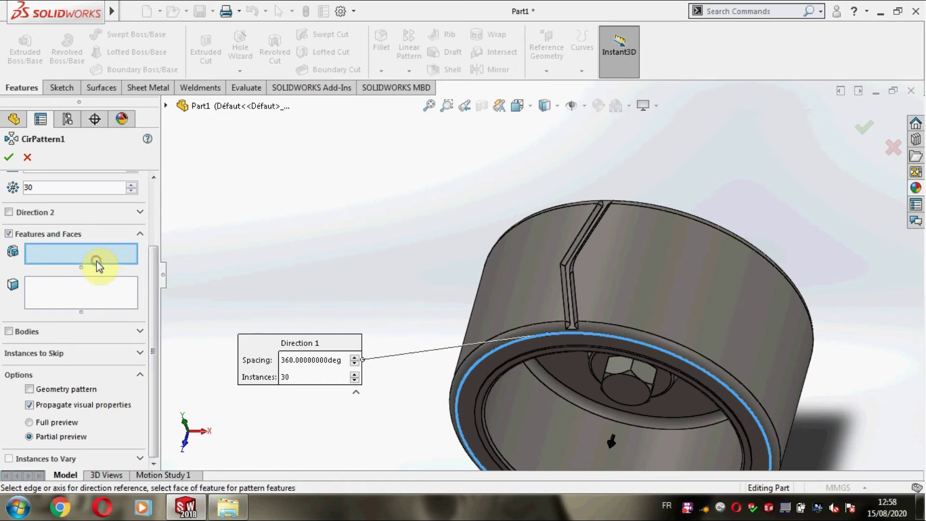
click(166, 106)
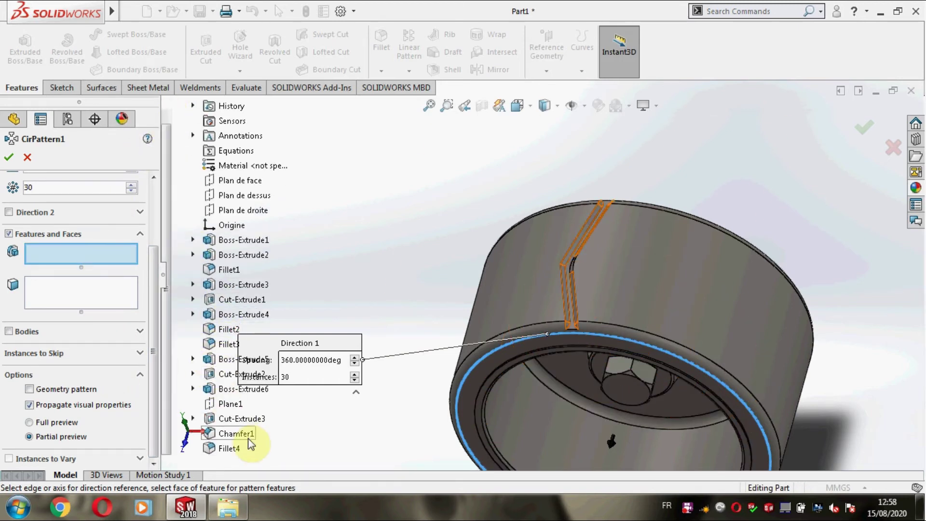
click(228, 449)
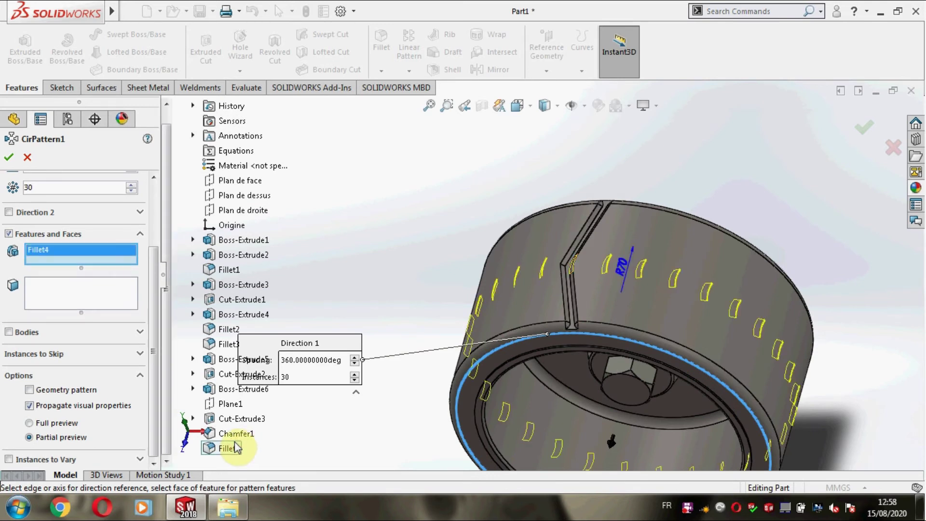
click(235, 434)
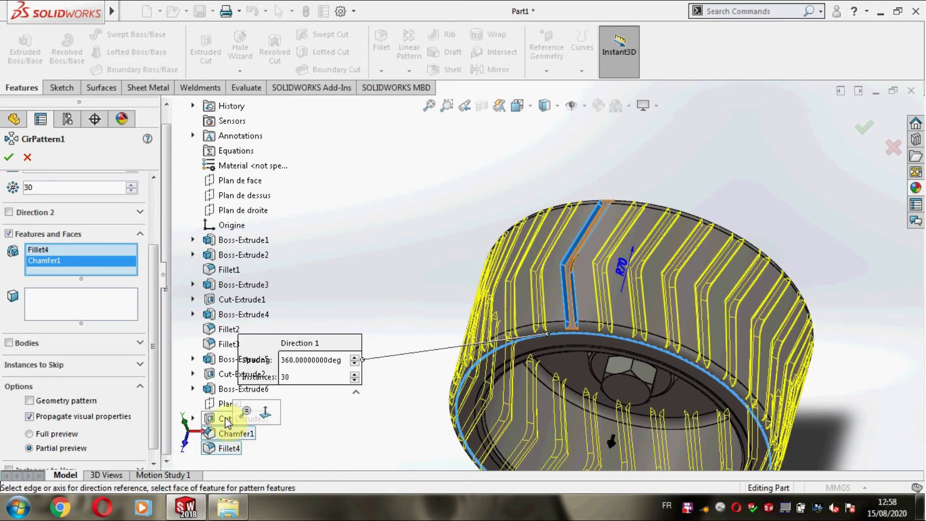
click(227, 419)
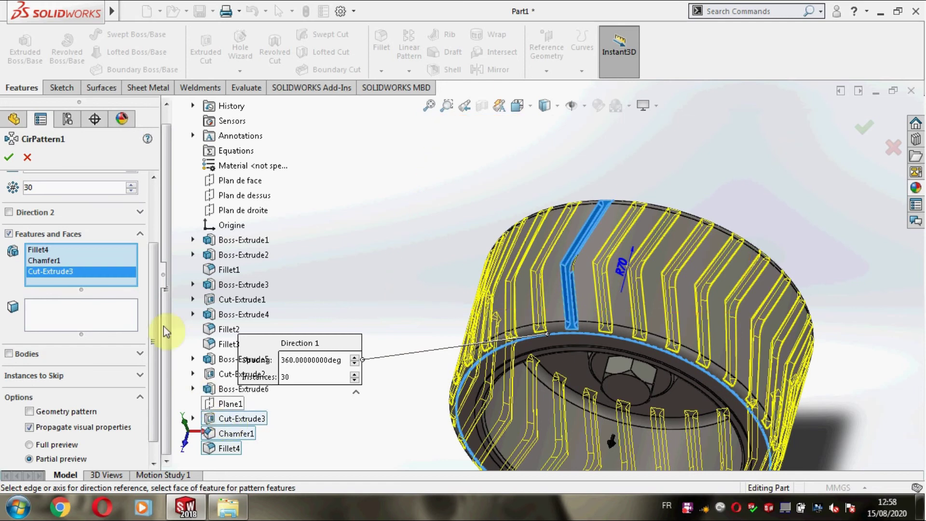
Step: Set the circular pattern to 20 equal instances over 360° and confirm
drag(157, 297, 154, 232)
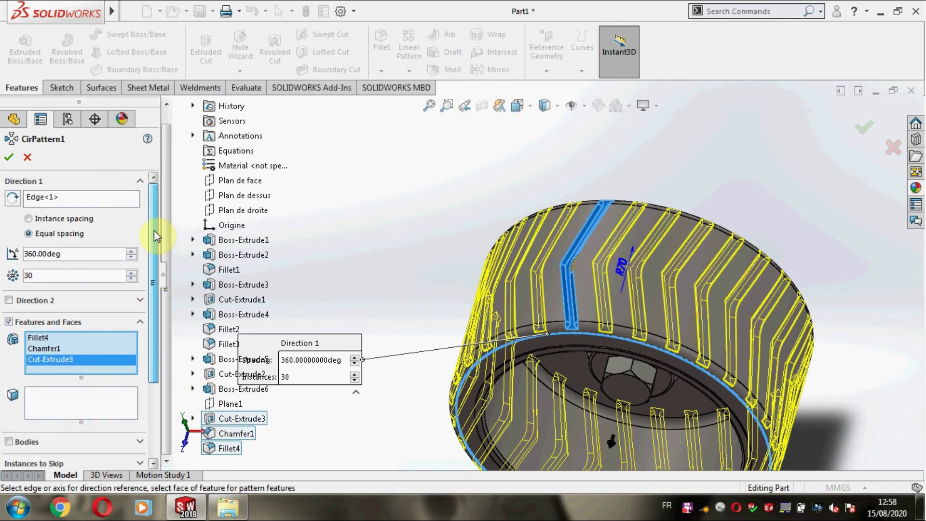
click(131, 280)
click(133, 281)
click(133, 281)
click(133, 281)
click(133, 281)
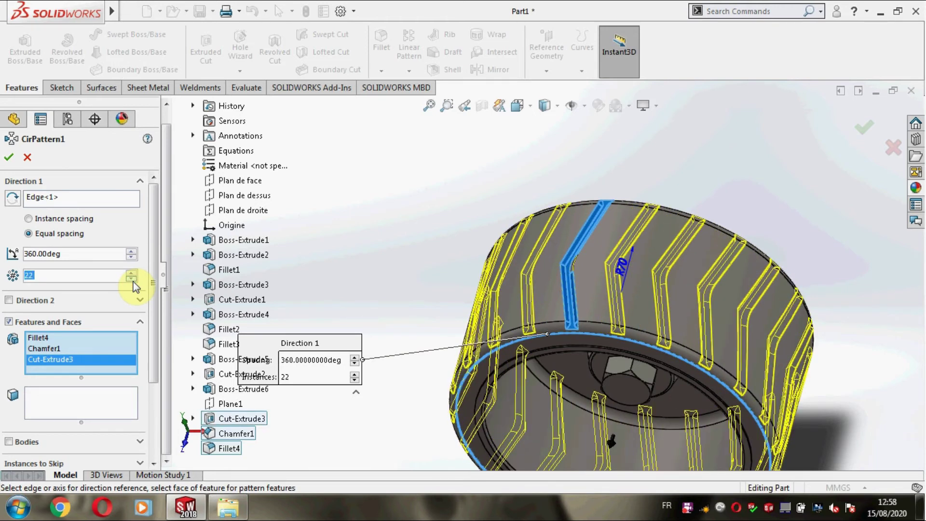
click(133, 282)
click(134, 281)
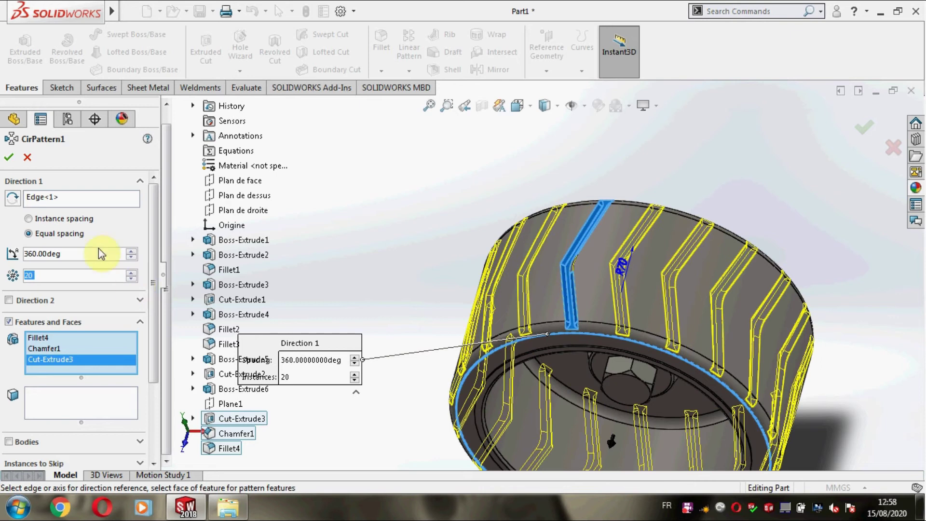
click(9, 158)
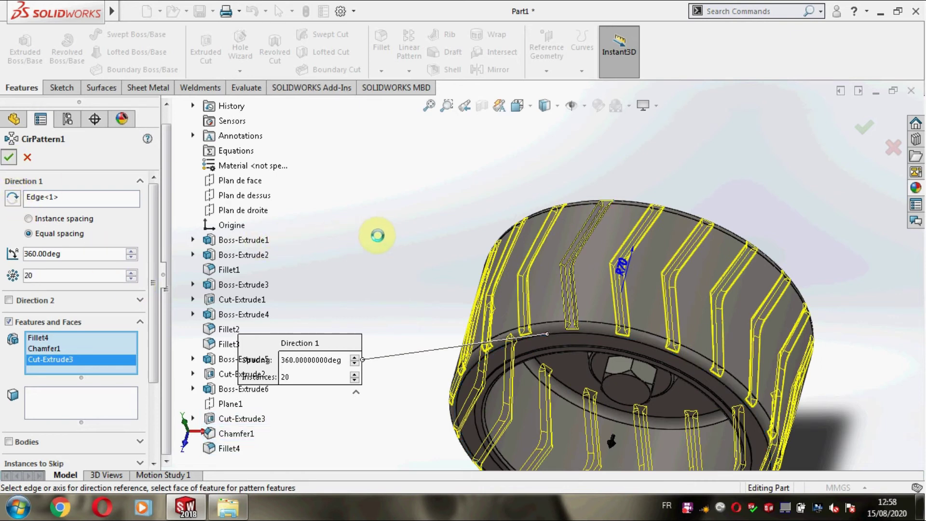
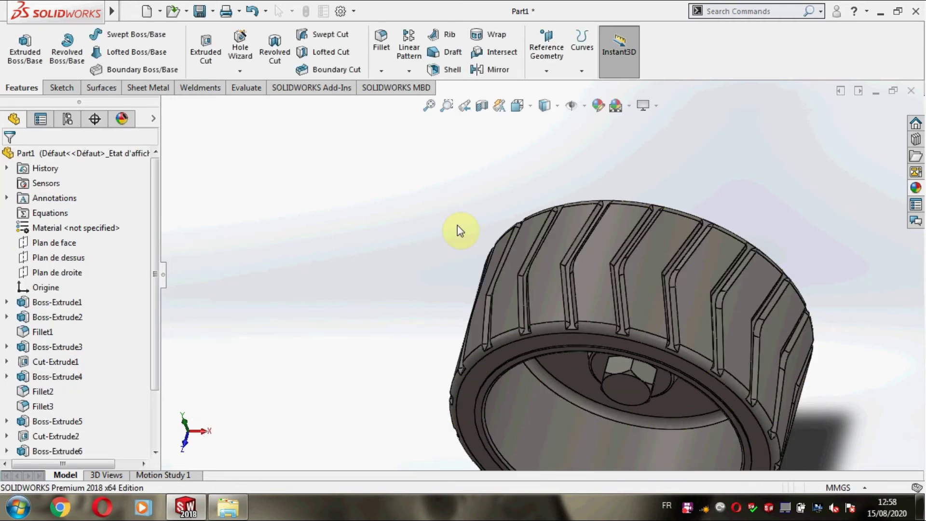
Step: Apply the Rubber > Matte appearance to the CirPattern1 tread lugs
mouse_move(397, 259)
middle_down()
mouse_move(521, 182)
mouse_move(421, 215)
mouse_move(378, 176)
mouse_move(428, 196)
mouse_move(482, 184)
mouse_move(460, 179)
middle_up()
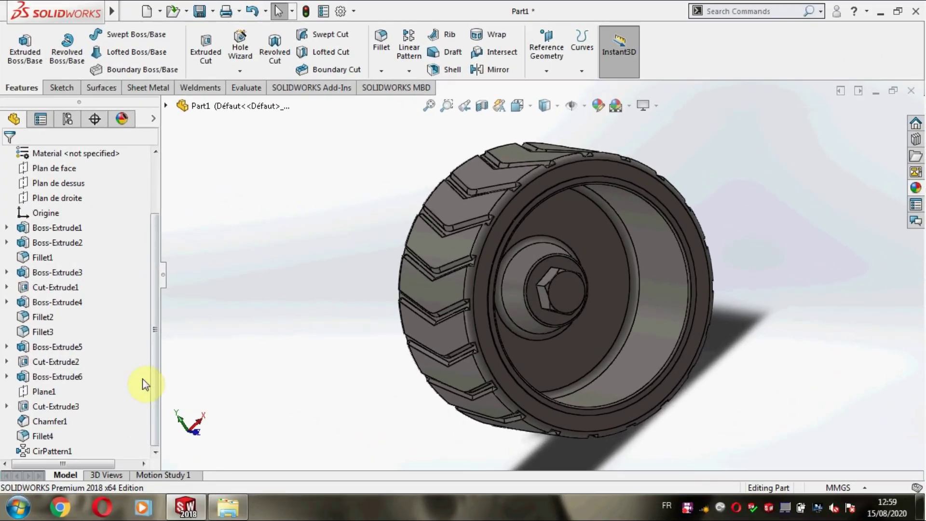
right_click(66, 452)
click(136, 235)
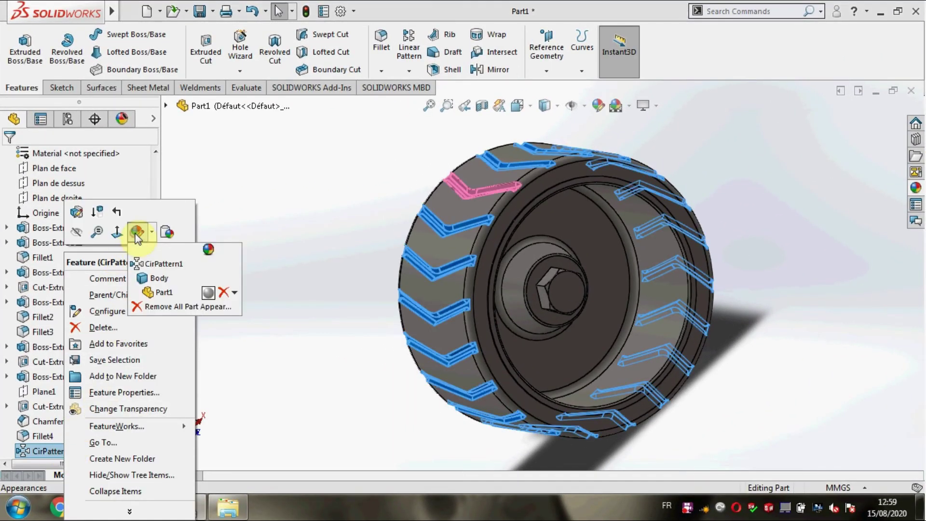
click(164, 264)
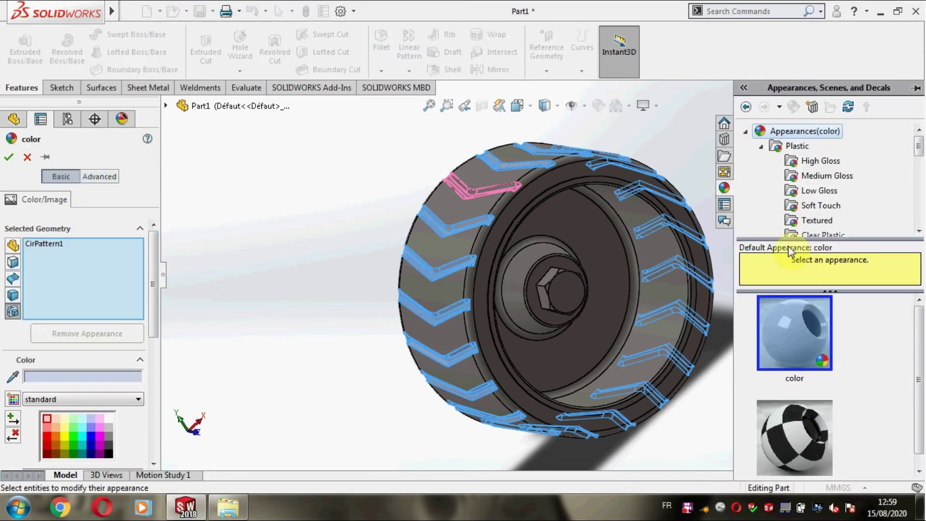
scroll(820, 169, down, 2)
scroll(813, 176, down, 2)
click(797, 146)
scroll(797, 355, down, 2)
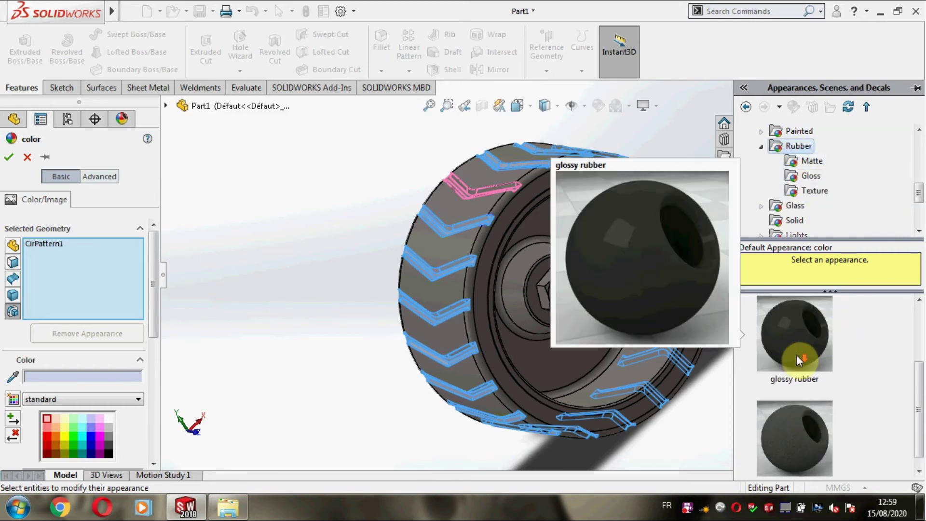
scroll(796, 338, up, 2)
click(796, 325)
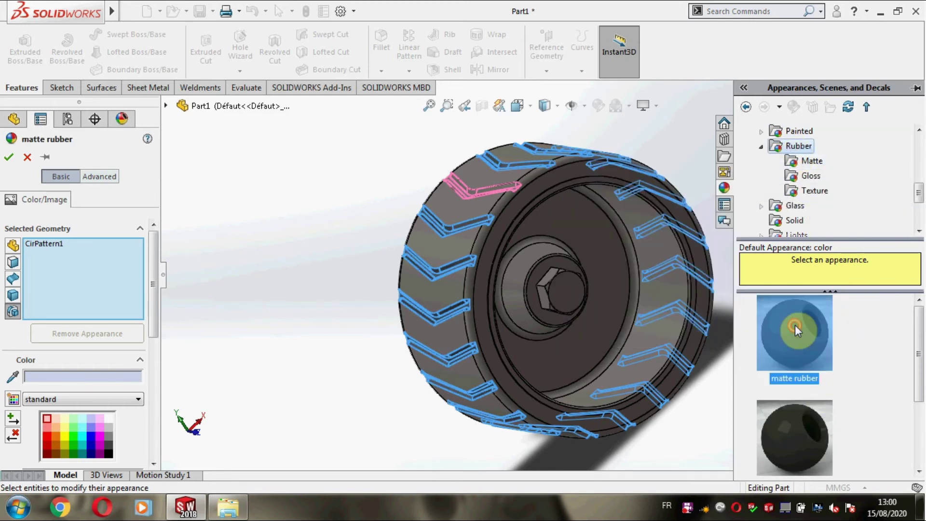
click(8, 156)
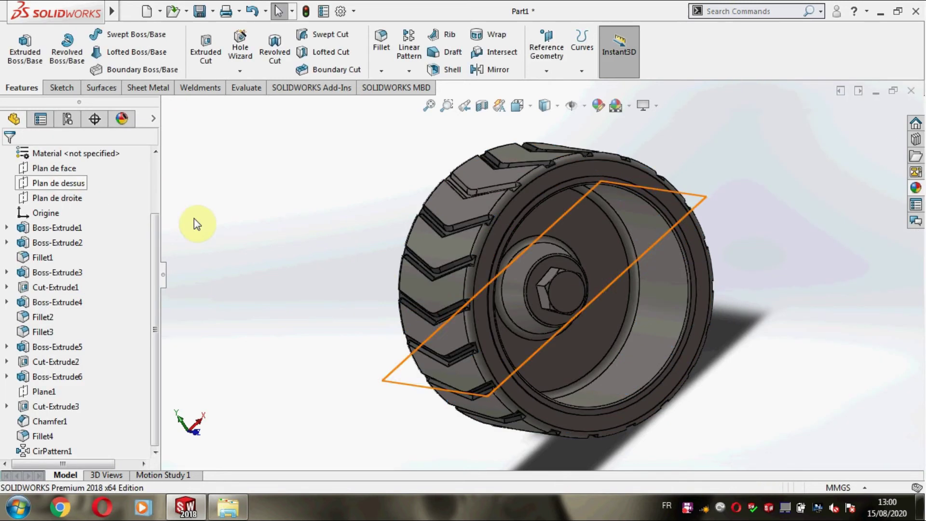
Step: Give Cut-Extrude3 and Chamfer1 together a matte rubber appearance
click(55, 413)
ctrl+click(60, 423)
right_click(63, 410)
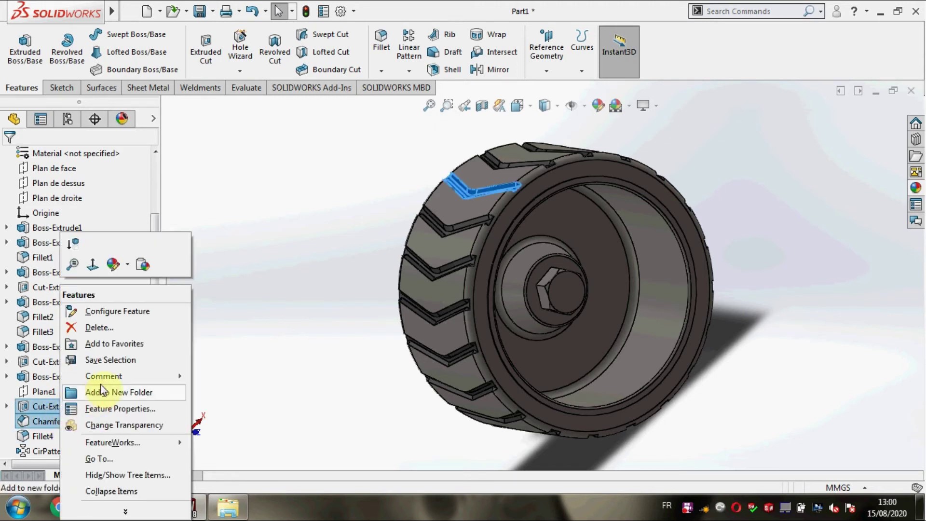
click(113, 265)
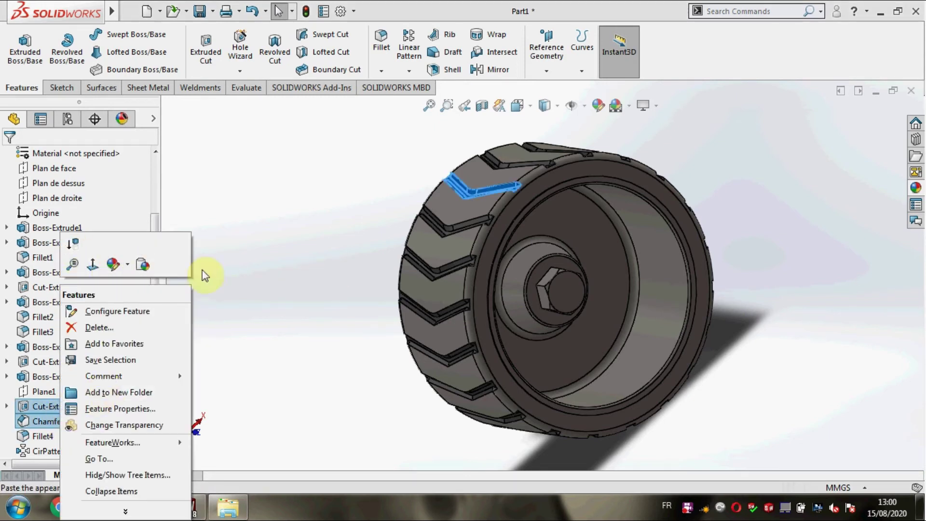
click(114, 265)
click(125, 294)
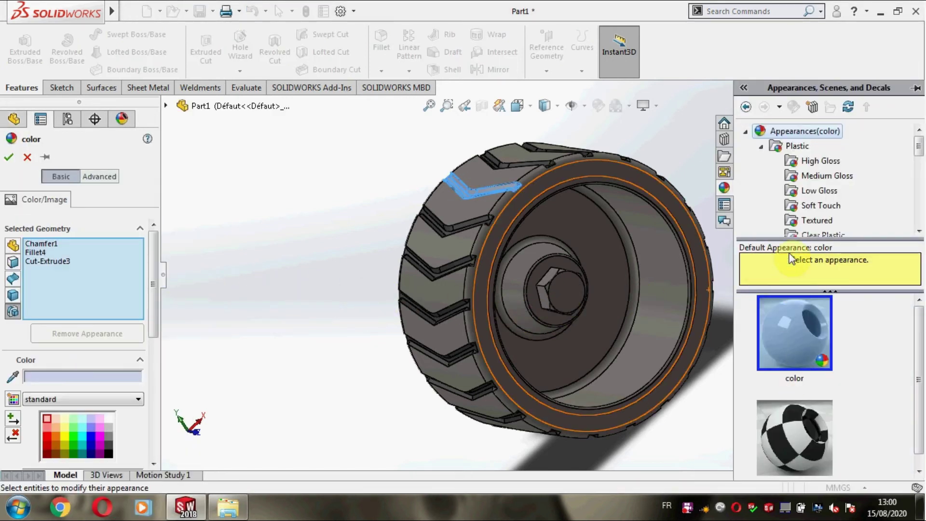
scroll(810, 183, down, 1)
scroll(812, 201, down, 3)
scroll(812, 193, down, 1)
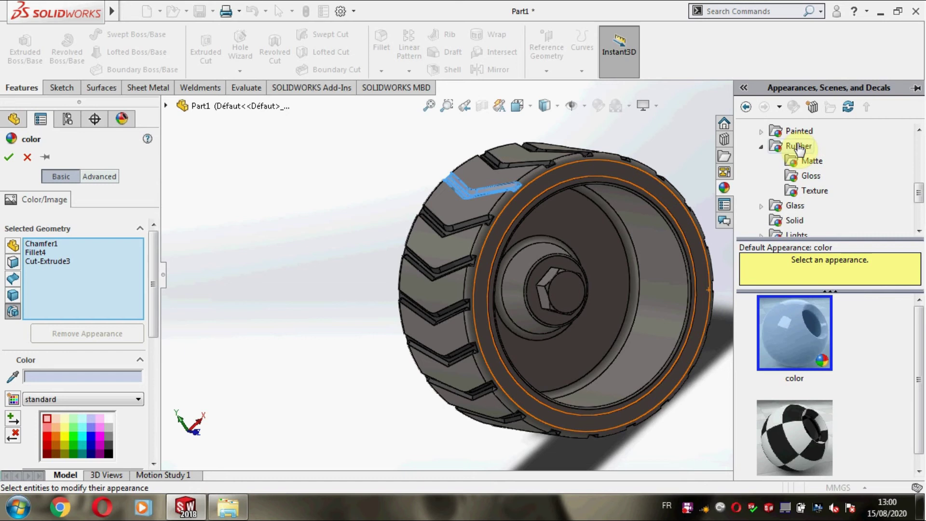
click(812, 161)
click(800, 321)
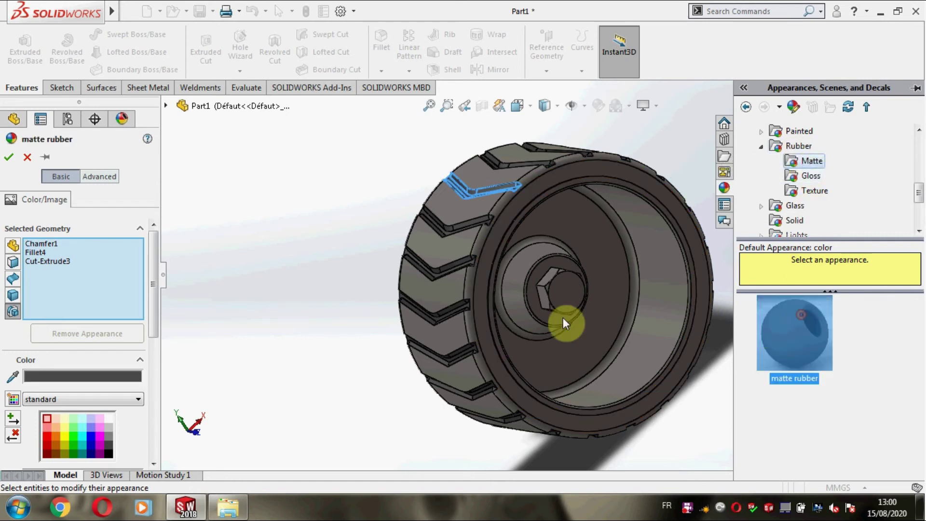
click(267, 232)
click(8, 158)
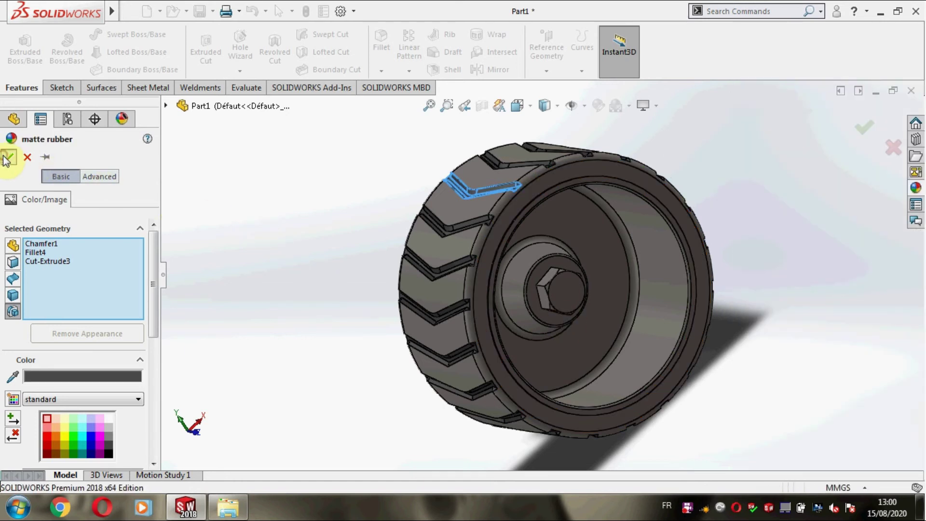
Step: Apply matte rubber to two rim faces, one on each side of the wheel
scroll(483, 179, down, 3)
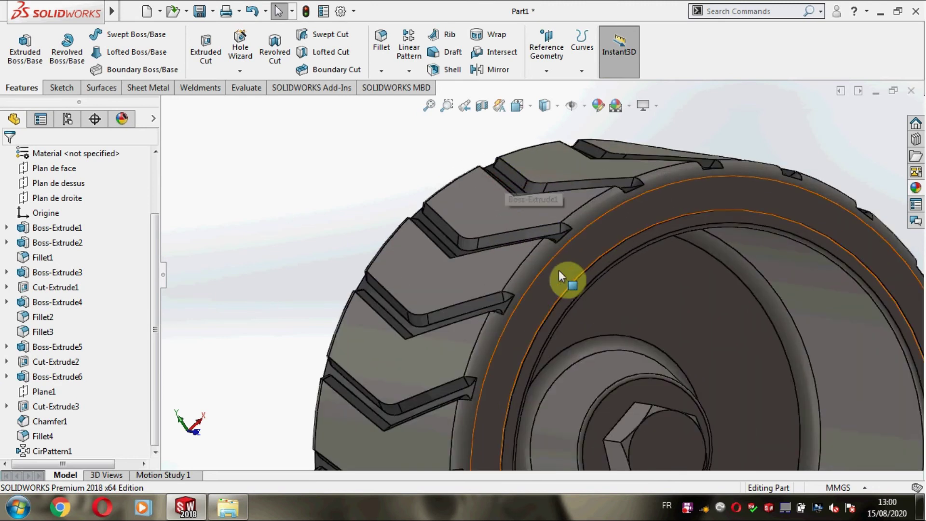
click(539, 259)
mouse_move(296, 213)
middle_down()
mouse_move(404, 253)
mouse_move(463, 291)
mouse_move(450, 276)
middle_up()
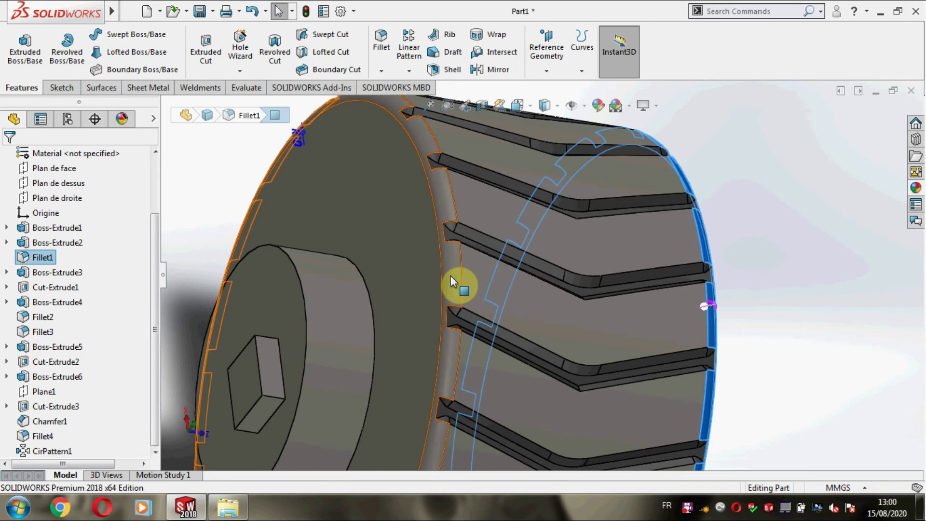
click(451, 276)
click(531, 215)
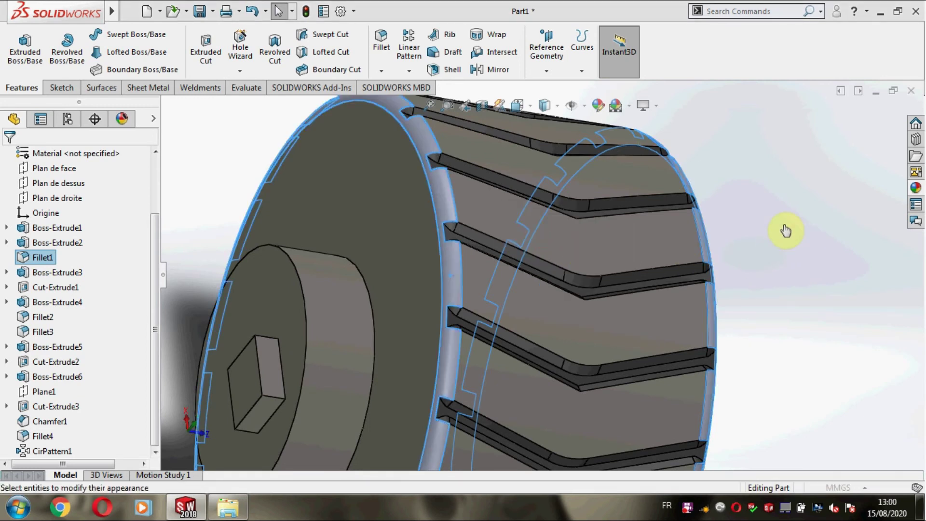
click(806, 334)
scroll(823, 193, down, 4)
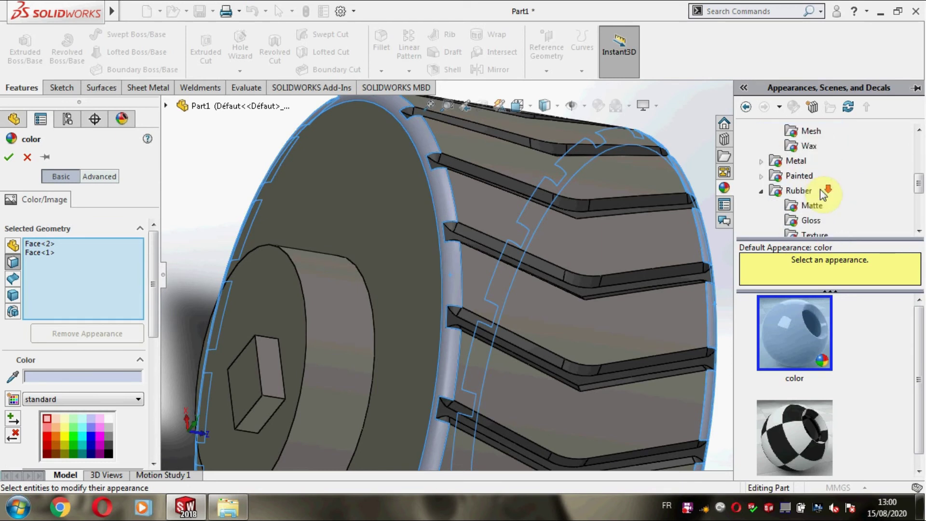
click(813, 193)
click(806, 325)
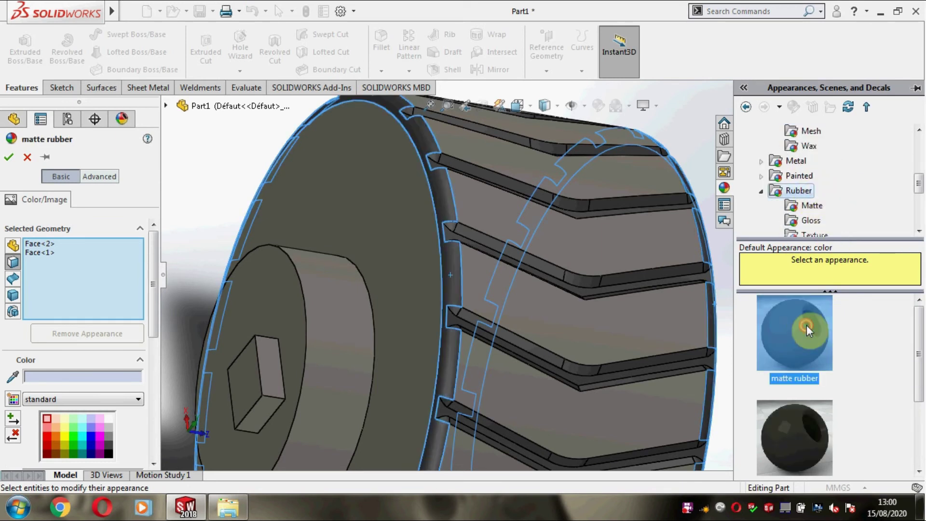
click(10, 158)
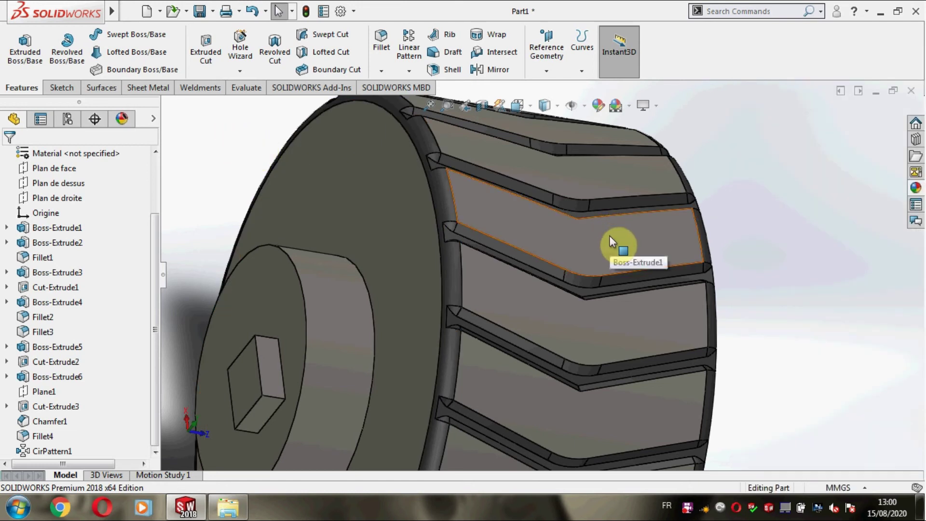
Step: Ctrl-select the visible tread lug faces from top to bottom of the tire
click(603, 219)
ctrl+click(600, 187)
middle_drag(754, 200, 750, 328)
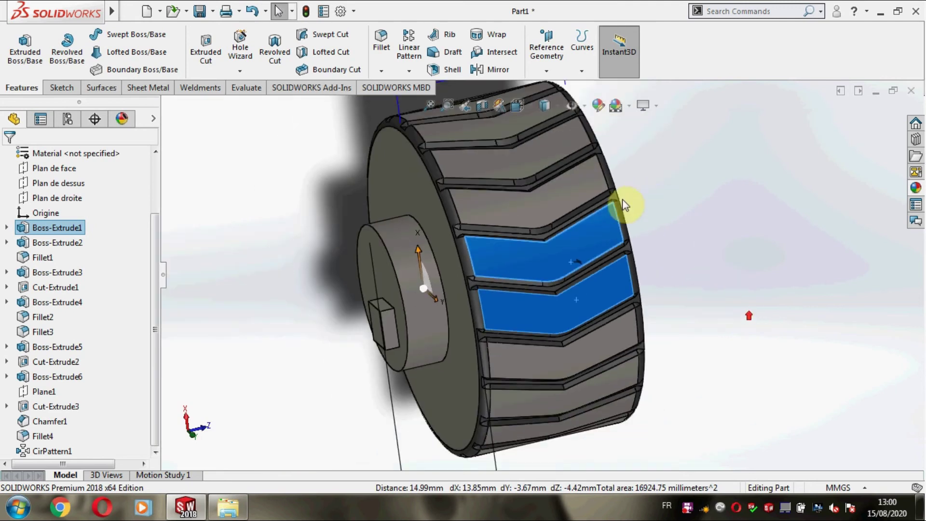
ctrl+click(560, 198)
ctrl+click(541, 158)
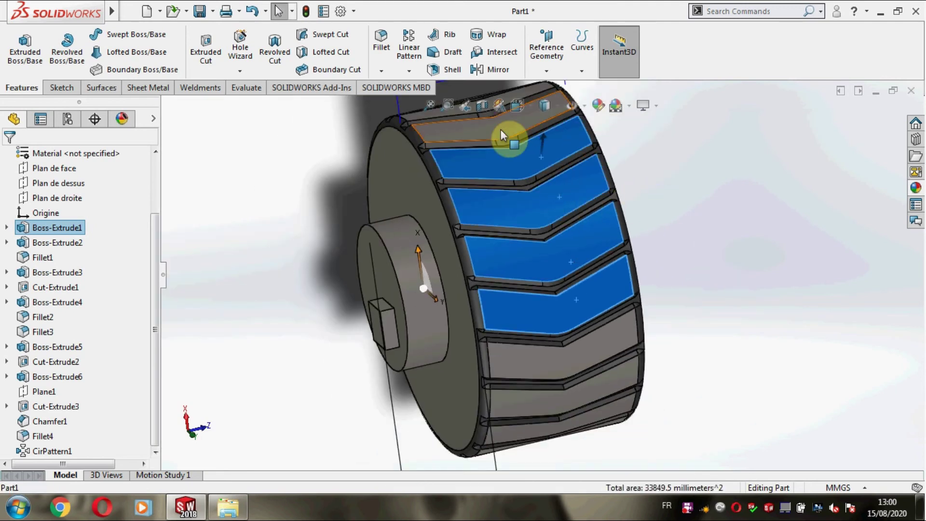
ctrl+click(500, 130)
ctrl+click(576, 357)
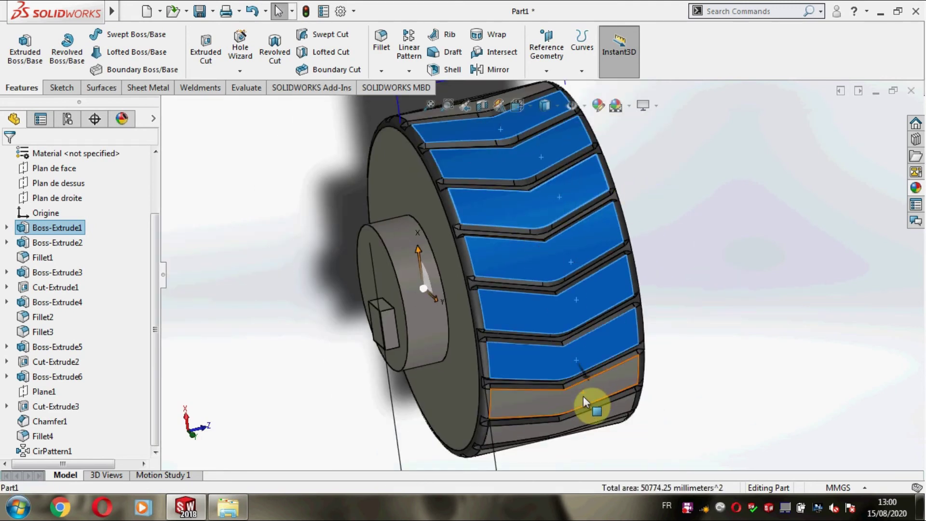
ctrl+click(583, 396)
ctrl+click(612, 413)
Step: Orbit around the tire and add the remaining top and hidden tread faces to the selection
mouse_move(718, 217)
middle_down()
mouse_move(722, 290)
mouse_move(634, 147)
mouse_move(622, 180)
mouse_move(632, 254)
middle_up()
ctrl+click(540, 226)
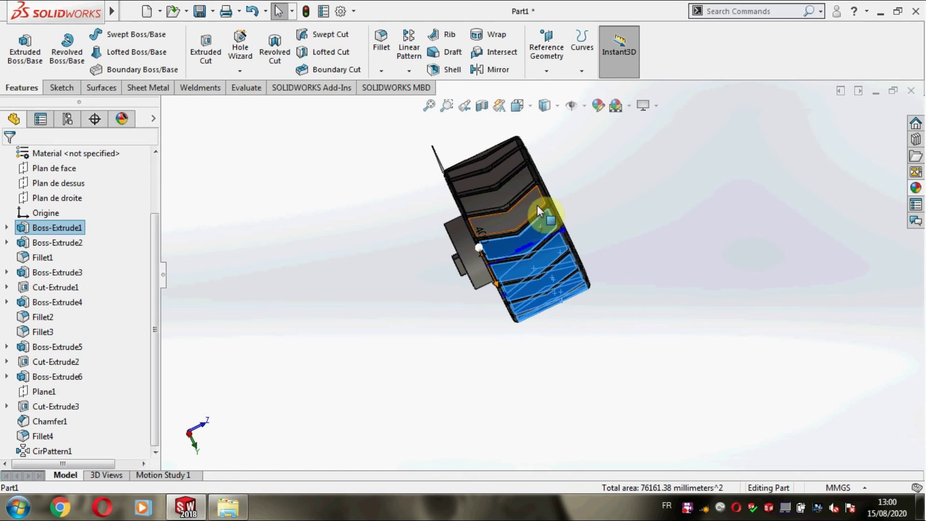
ctrl+click(535, 201)
ctrl+click(526, 185)
ctrl+click(514, 161)
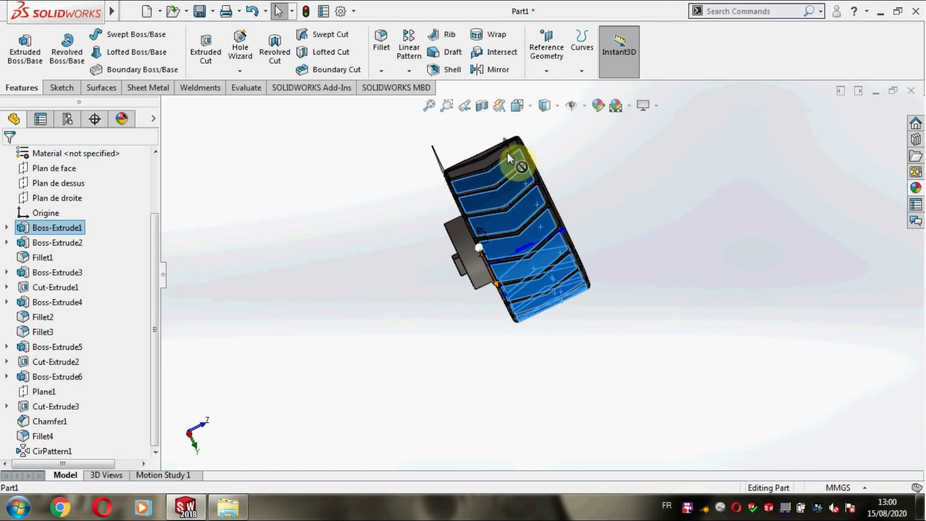
ctrl+click(502, 150)
mouse_move(548, 145)
middle_down()
mouse_move(555, 207)
mouse_move(586, 300)
mouse_move(526, 235)
middle_up()
ctrl+click(525, 207)
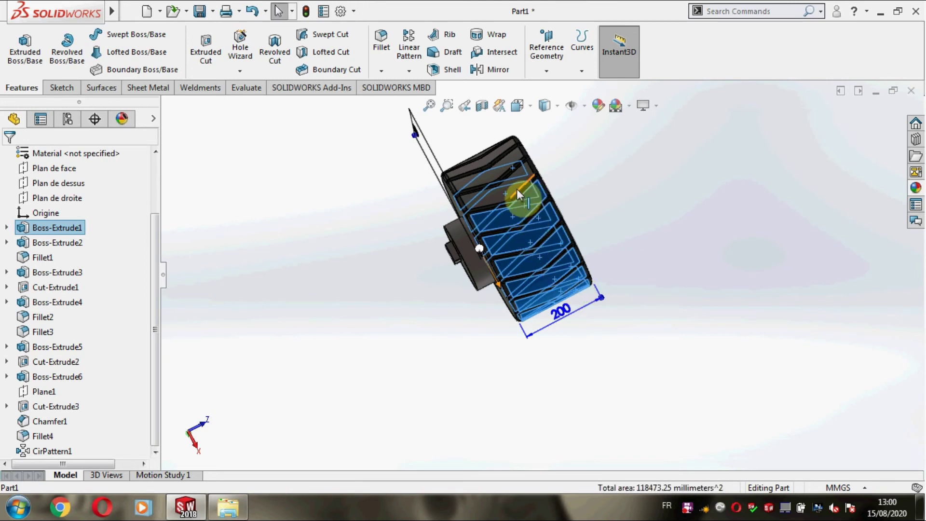
ctrl+click(513, 186)
ctrl+click(501, 165)
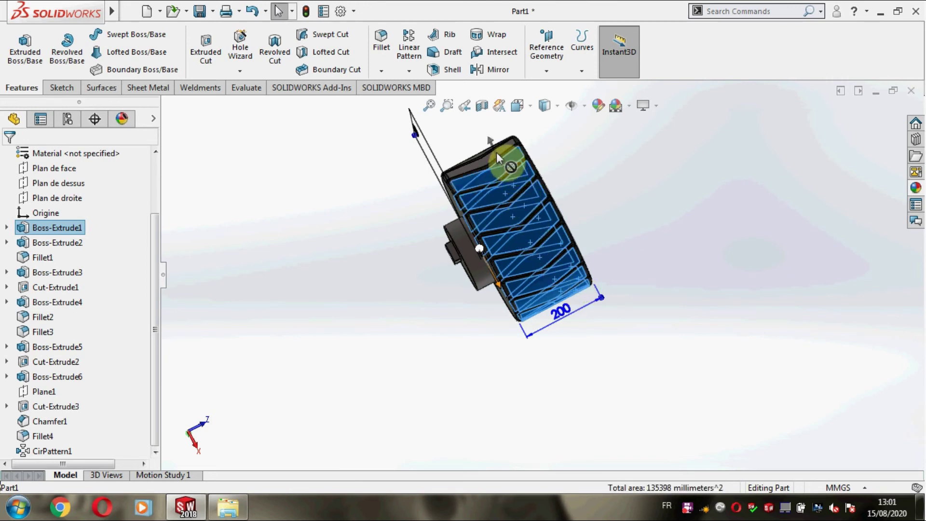
ctrl+click(489, 161)
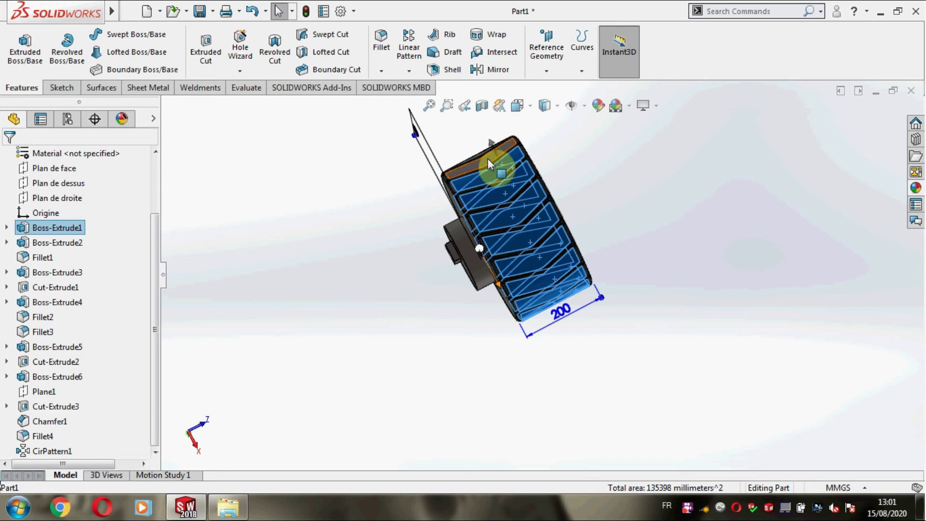
middle_drag(552, 149, 588, 286)
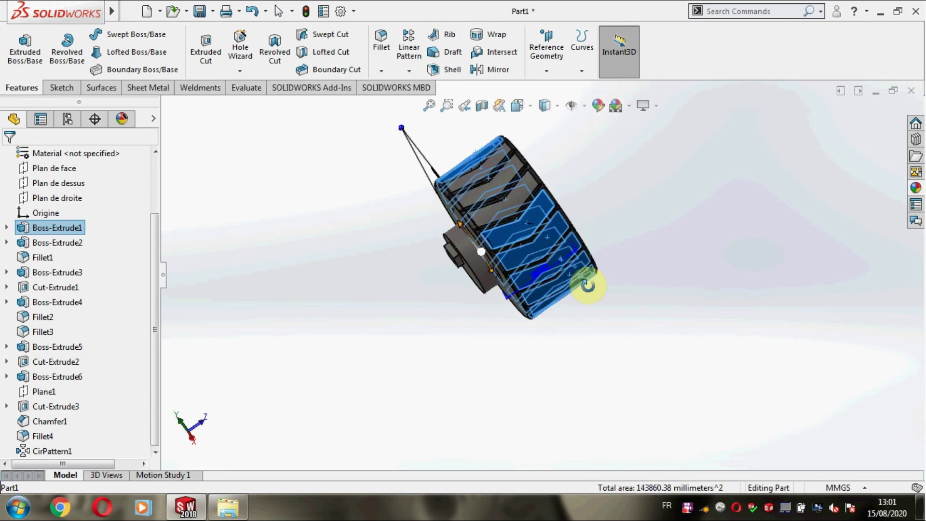
ctrl+click(505, 208)
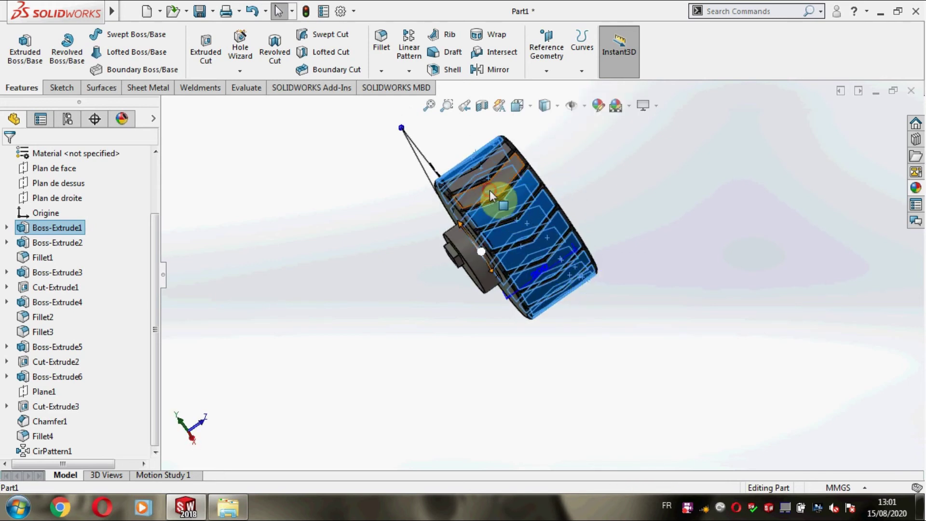
ctrl+click(490, 190)
ctrl+click(470, 174)
middle_drag(610, 179, 618, 226)
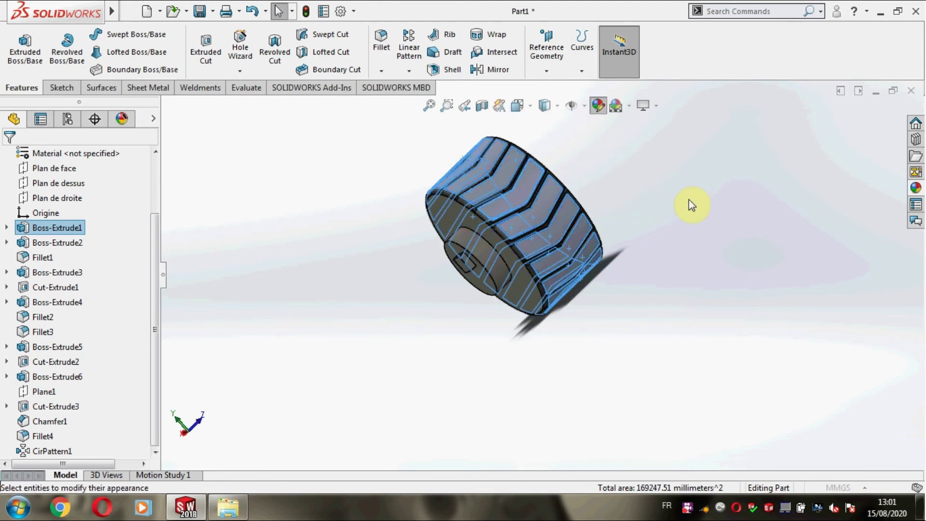
Step: Apply Rubber > Matte to the selected tread faces
scroll(806, 203, down, 3)
scroll(800, 206, down, 3)
scroll(806, 207, down, 3)
scroll(801, 188, up, 1)
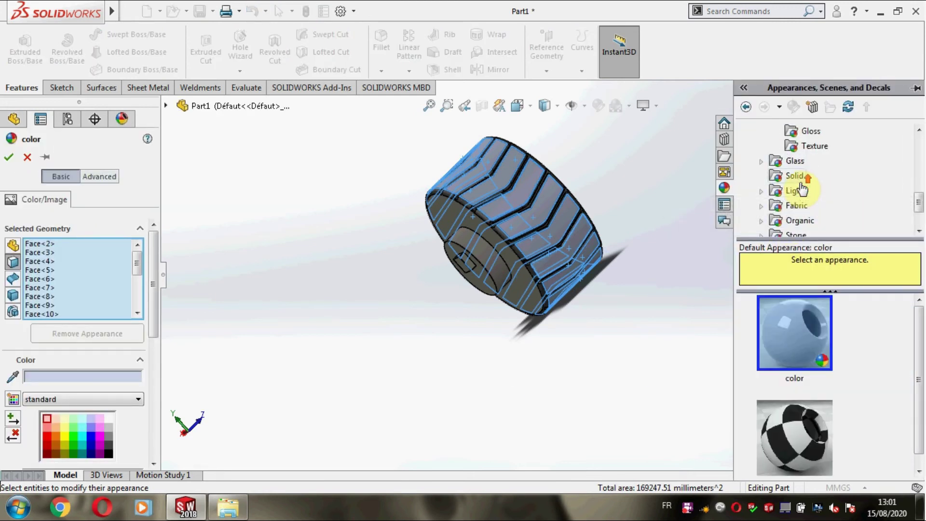
scroll(802, 181, up, 1)
scroll(803, 176, up, 1)
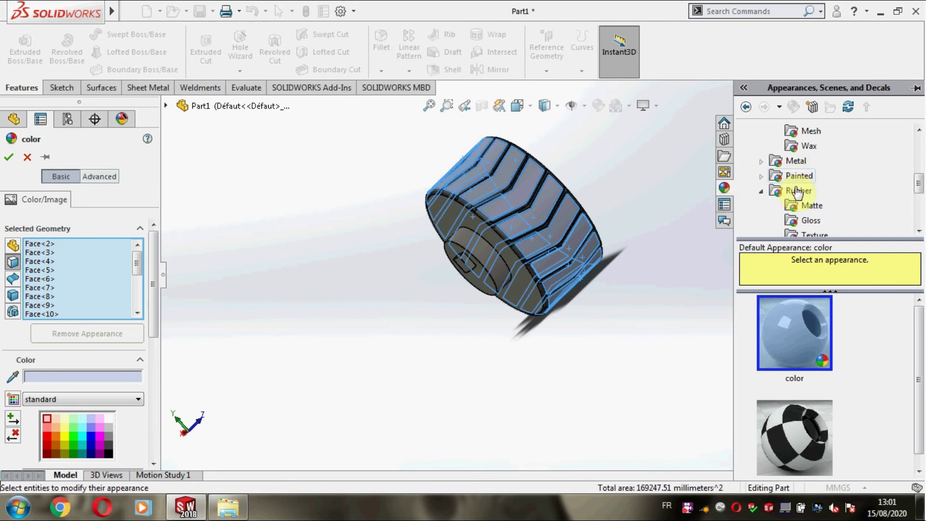
click(812, 207)
click(817, 321)
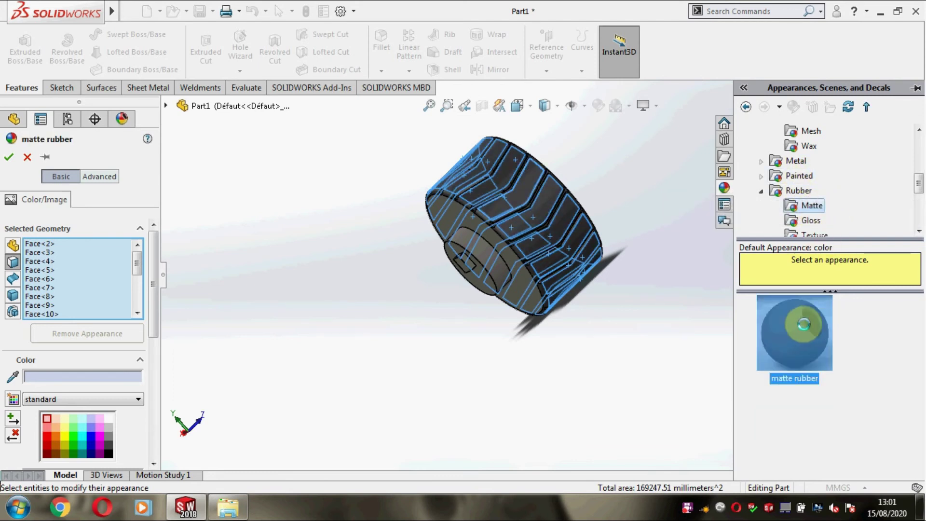
click(8, 158)
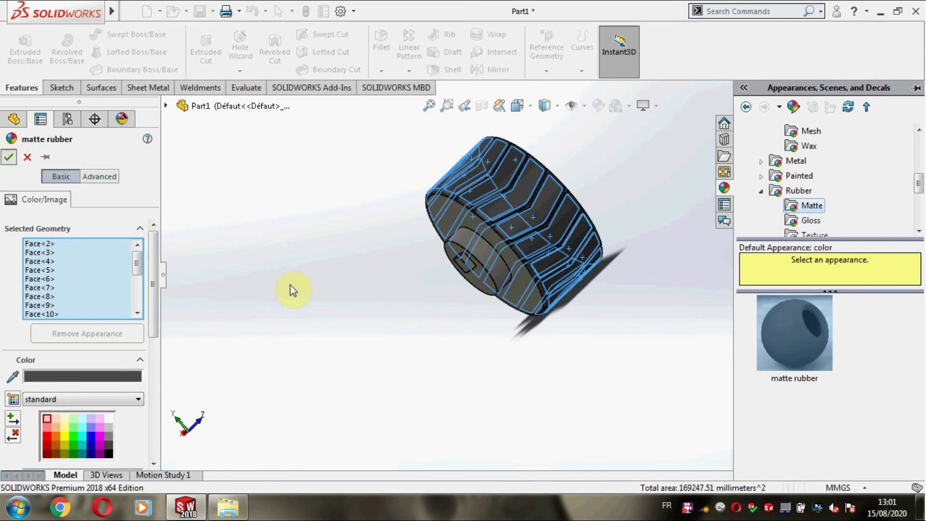
Step: Give the Boss-Extrude6 feature a matte rubber appearance
mouse_move(611, 309)
middle_down()
mouse_move(647, 273)
mouse_move(589, 384)
mouse_move(455, 378)
mouse_move(493, 405)
mouse_move(575, 407)
middle_up()
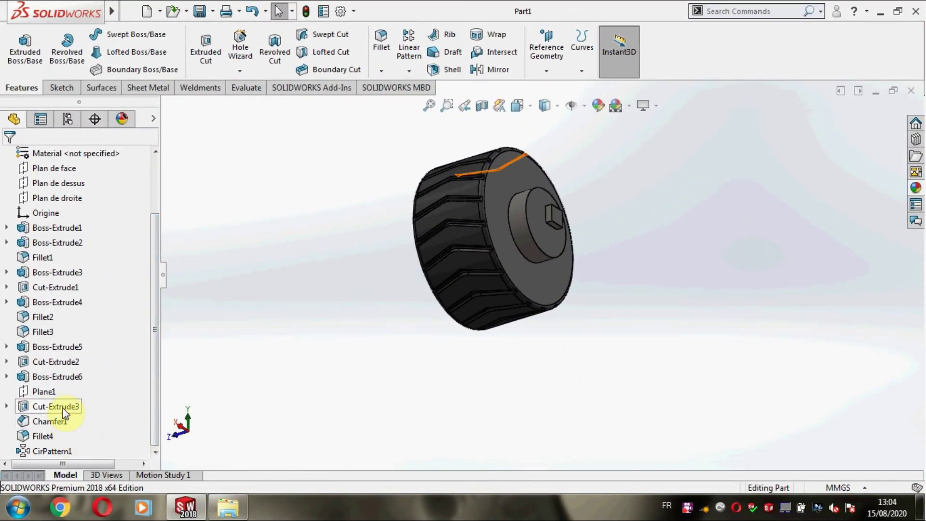
right_click(69, 381)
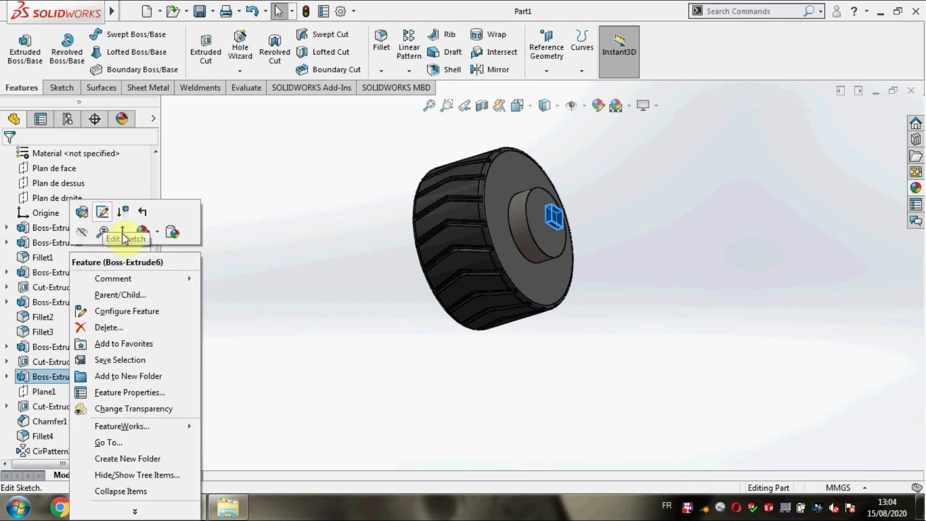
click(143, 234)
click(178, 269)
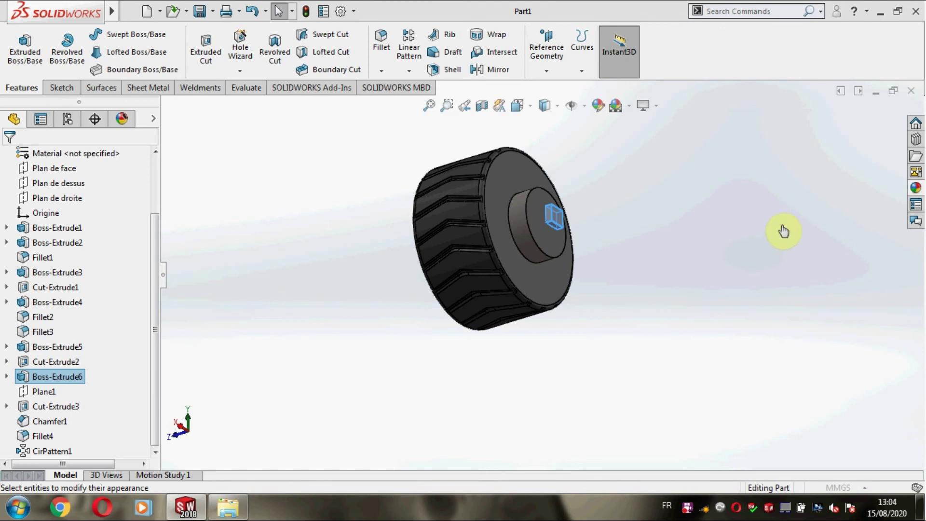
scroll(820, 200, down, 2)
scroll(822, 197, down, 3)
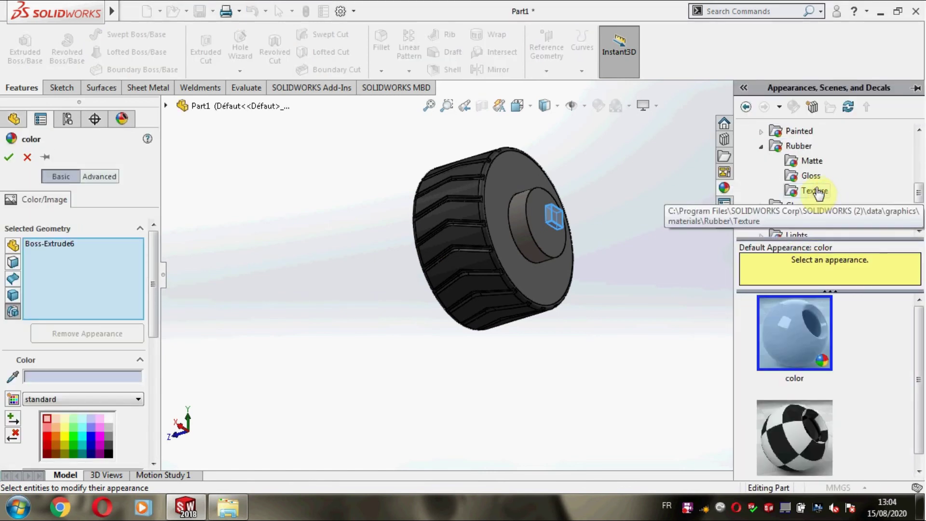
click(812, 161)
click(815, 338)
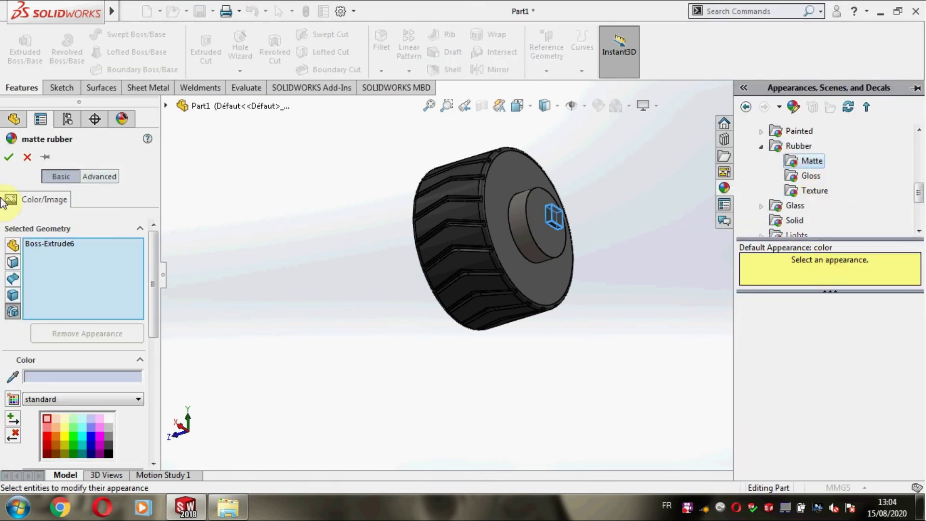
click(9, 157)
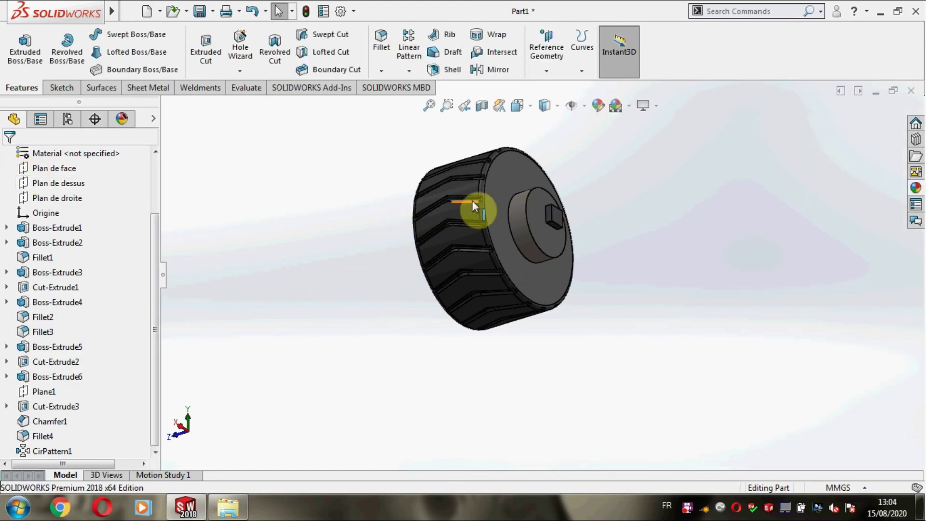
Step: Start a new sketch on the wheel's flat side face, viewed normal to it
click(498, 187)
click(620, 150)
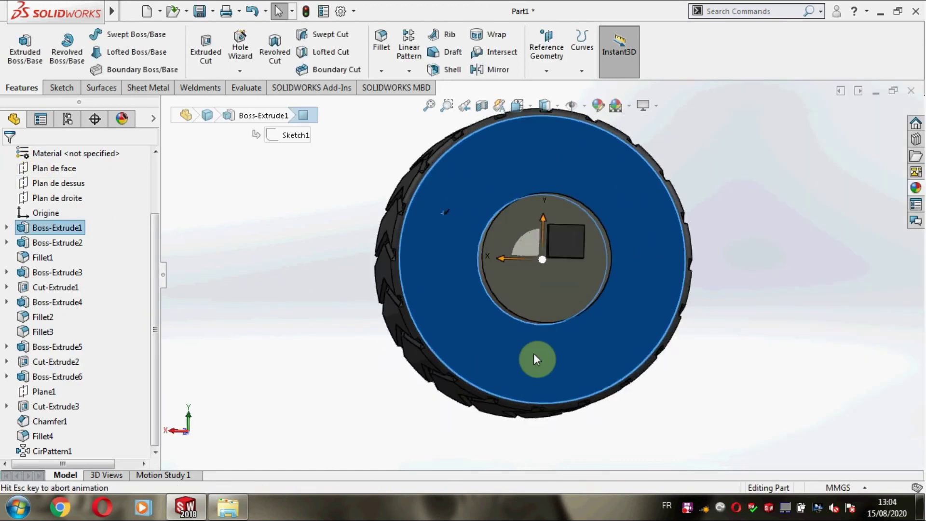
right_click(503, 365)
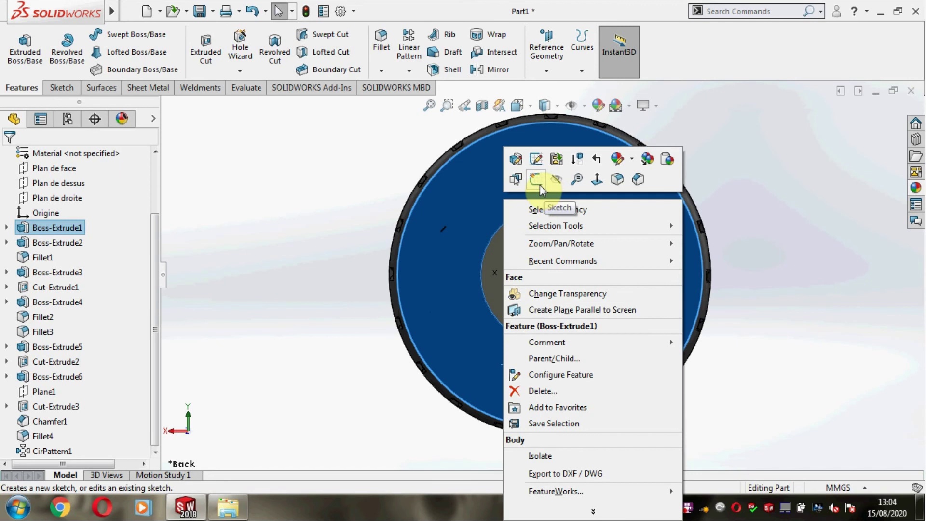
click(537, 179)
click(55, 46)
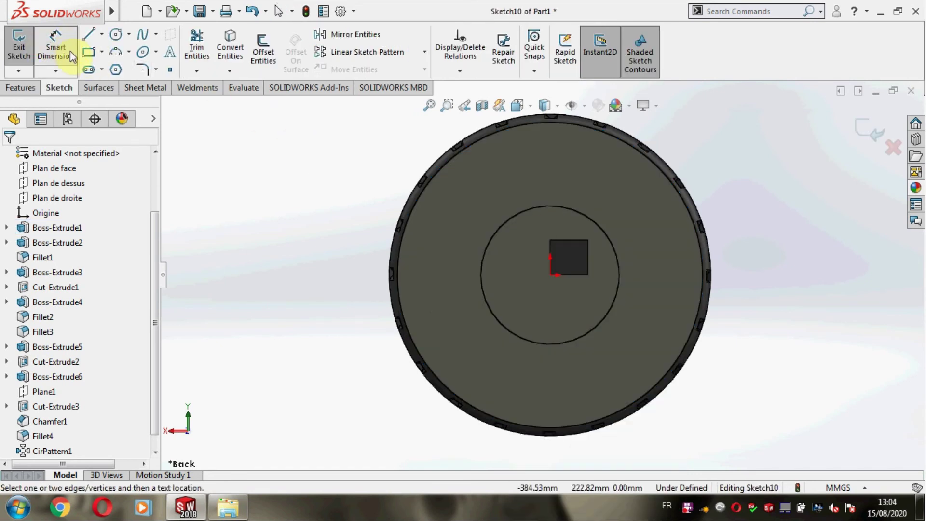
click(66, 49)
Step: Draw two concentric circles centred on the sketch origin
click(121, 35)
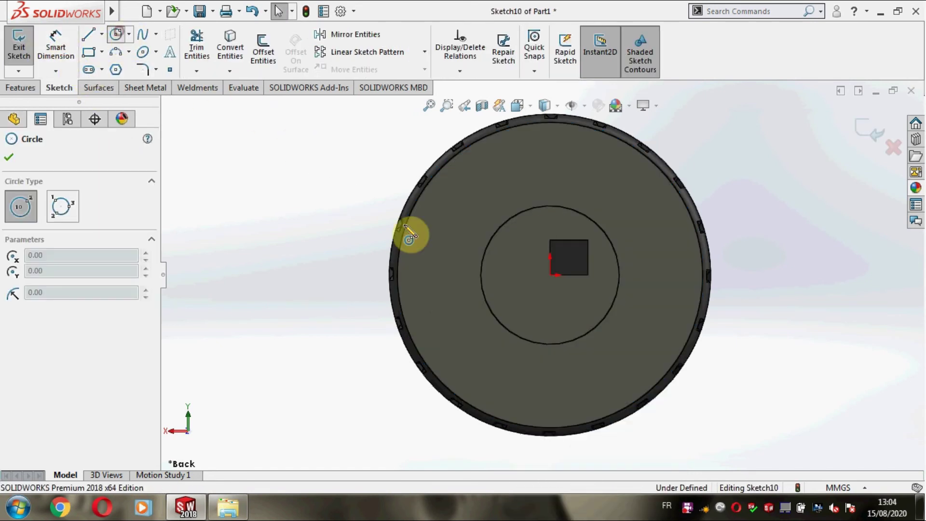
click(551, 276)
click(450, 208)
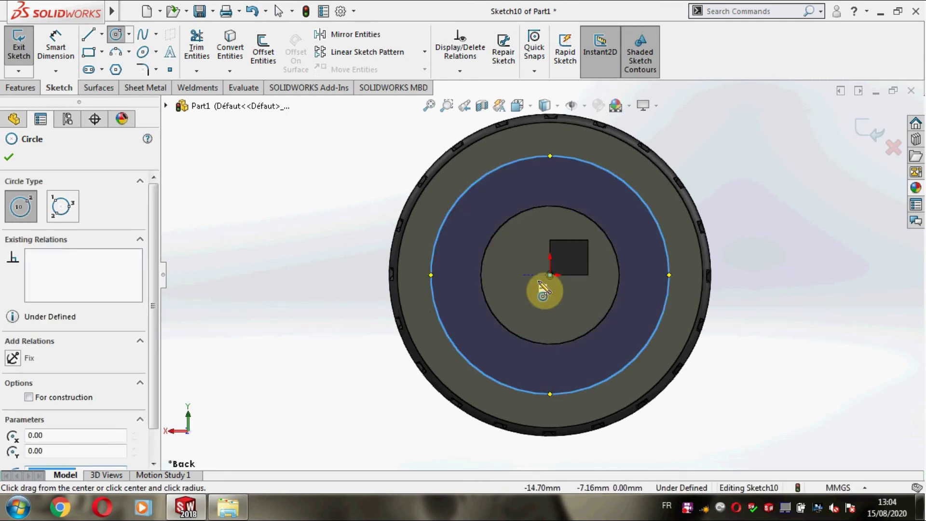
click(550, 276)
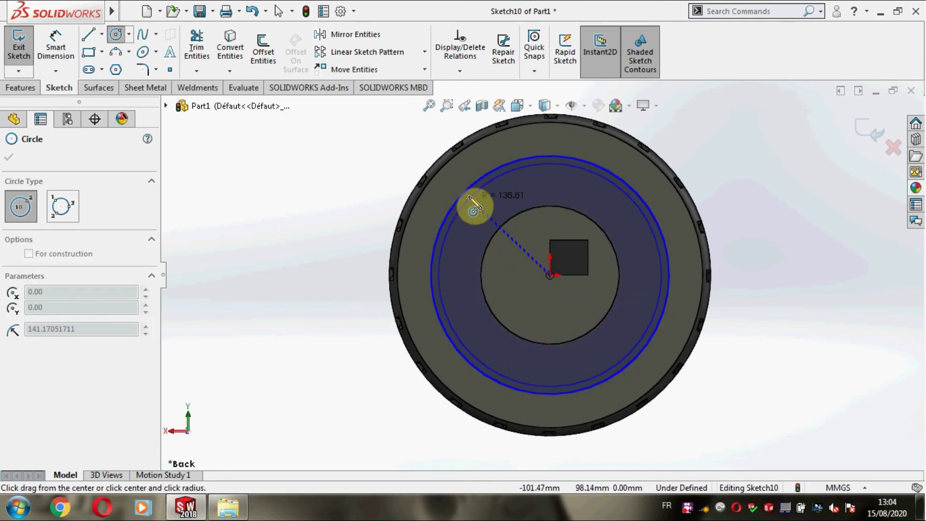
click(456, 176)
Step: Dimension the circles 14 mm apart and the inner circle Ø320
click(56, 49)
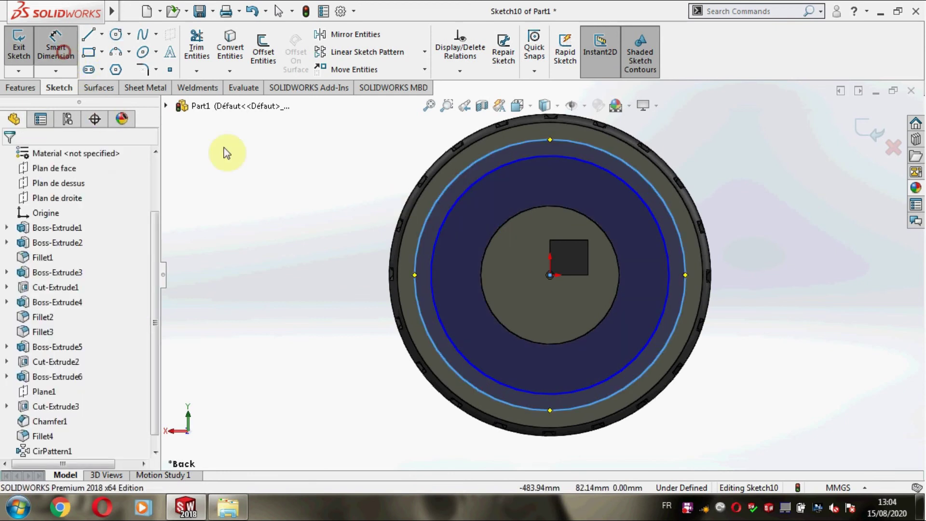
click(446, 216)
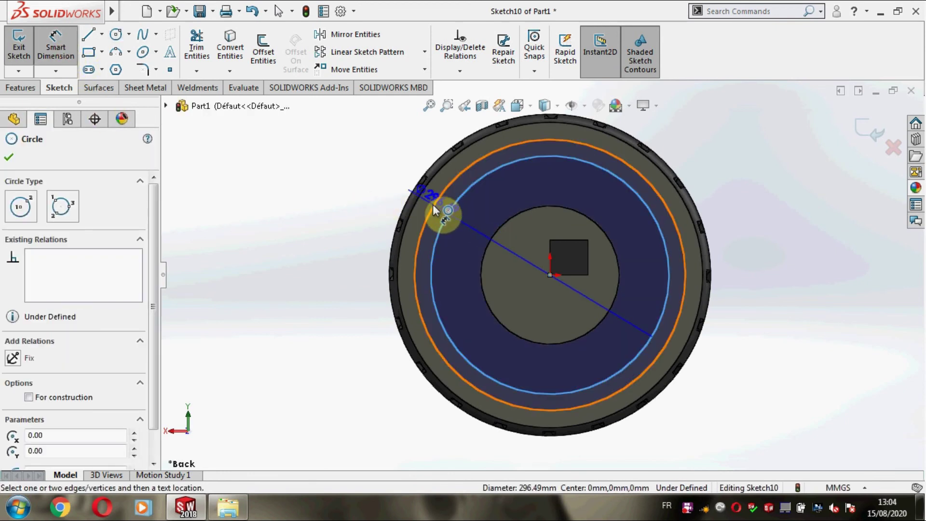
click(356, 202)
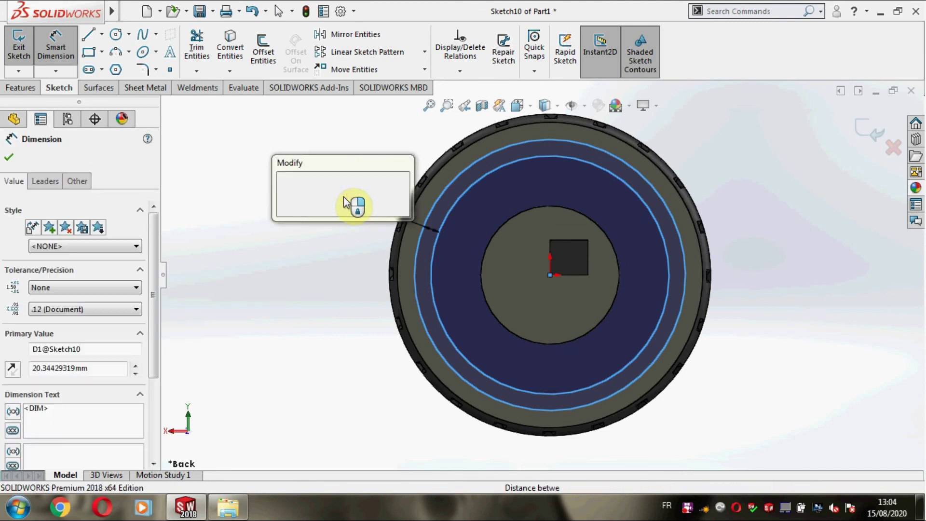
text(14)
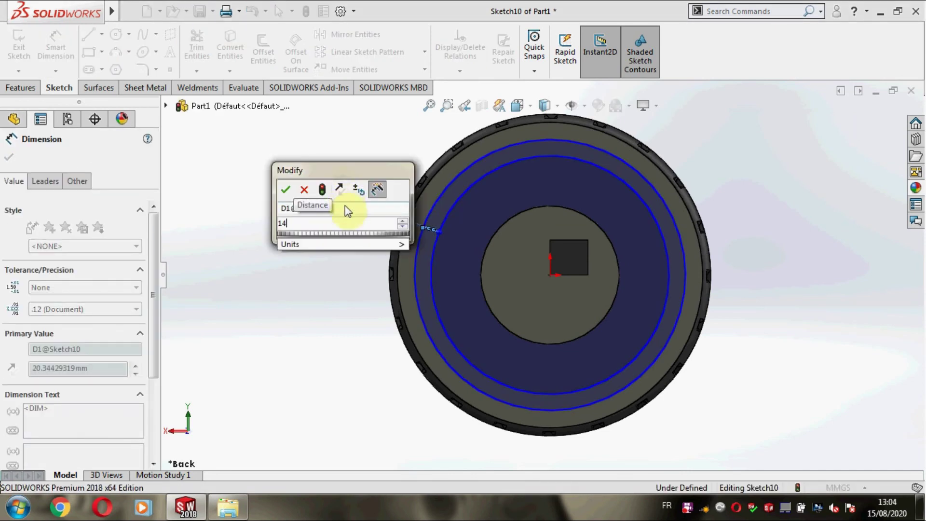
key(Return)
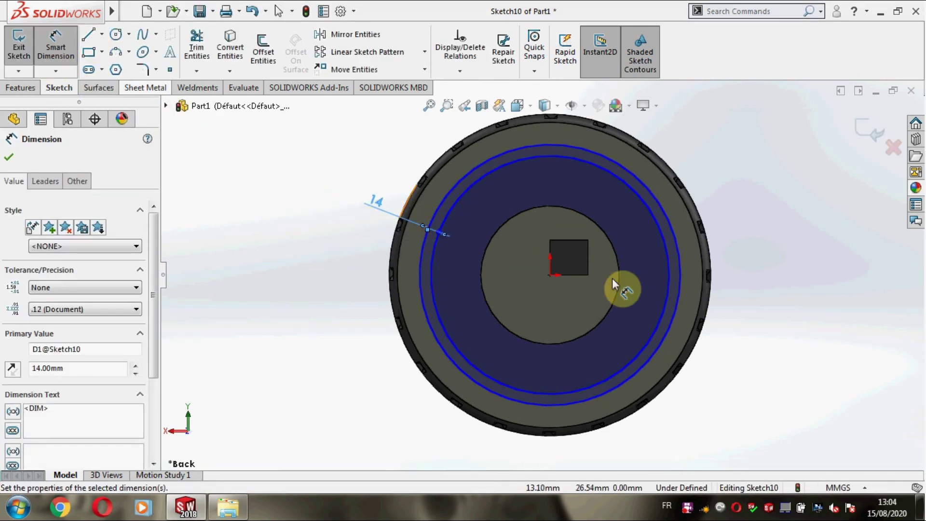
click(669, 244)
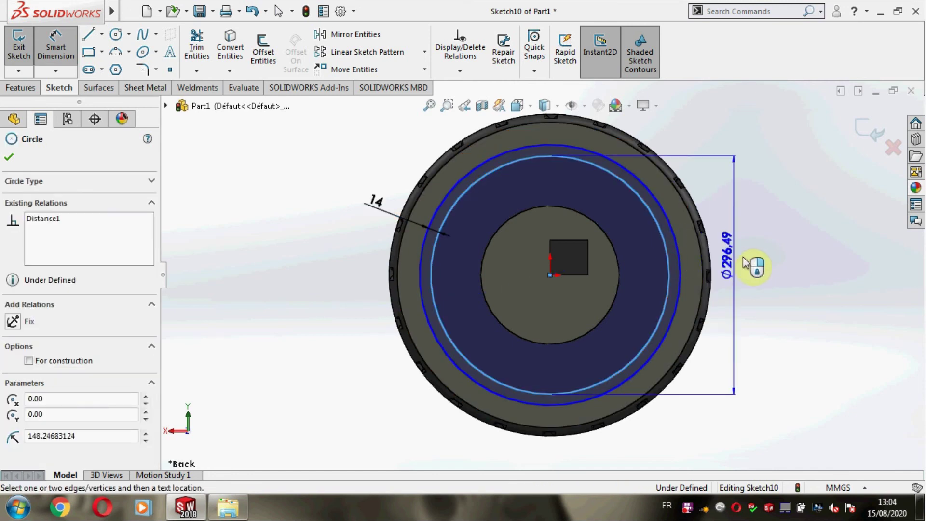
click(768, 263)
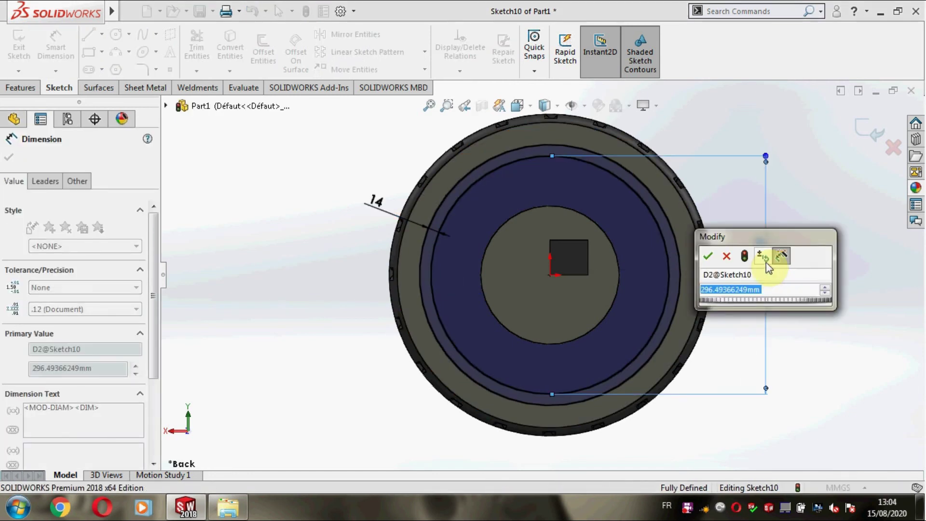
text(320)
key(Return)
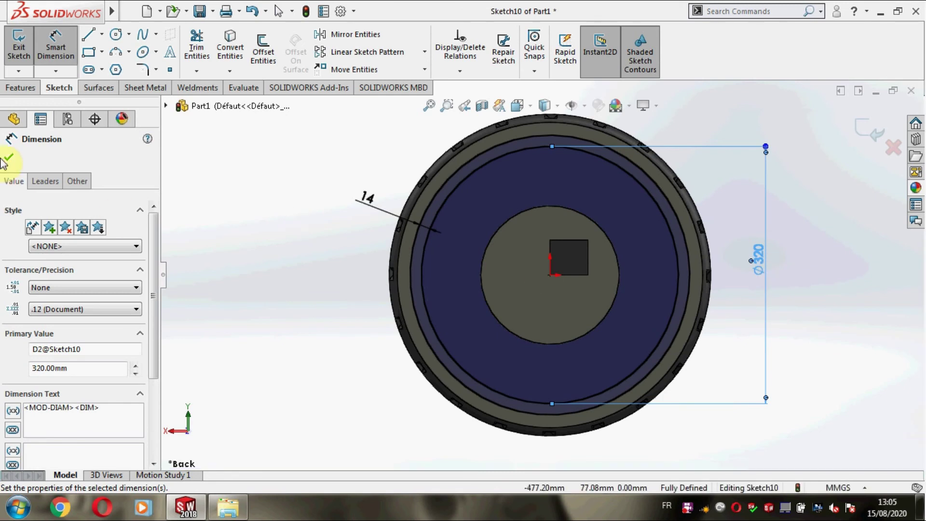
click(9, 155)
Step: Extruded-cut the Sketch10 ring 5 mm blind into the wheel's back face
click(21, 89)
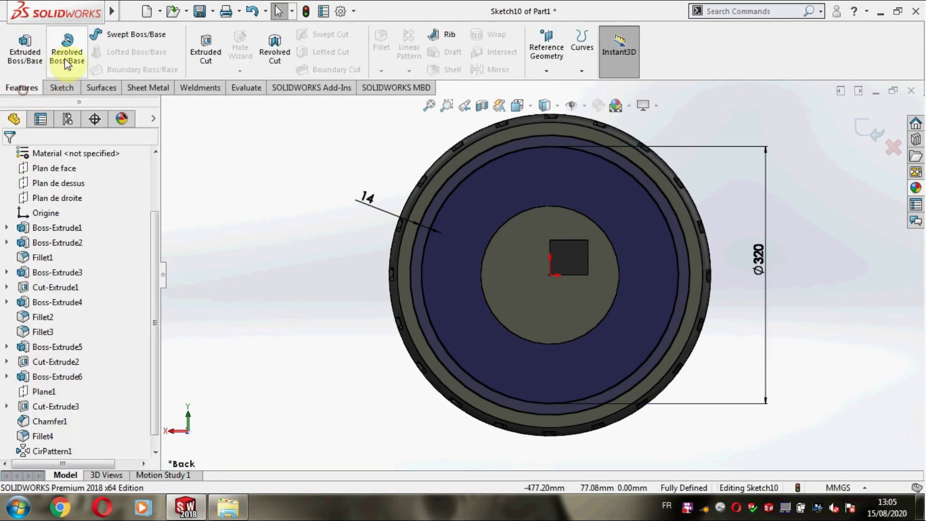
click(195, 57)
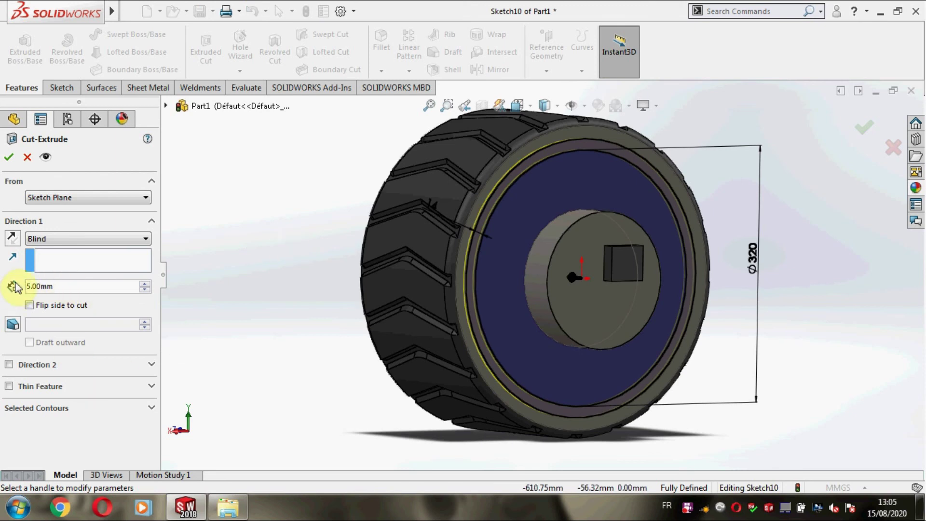
click(9, 157)
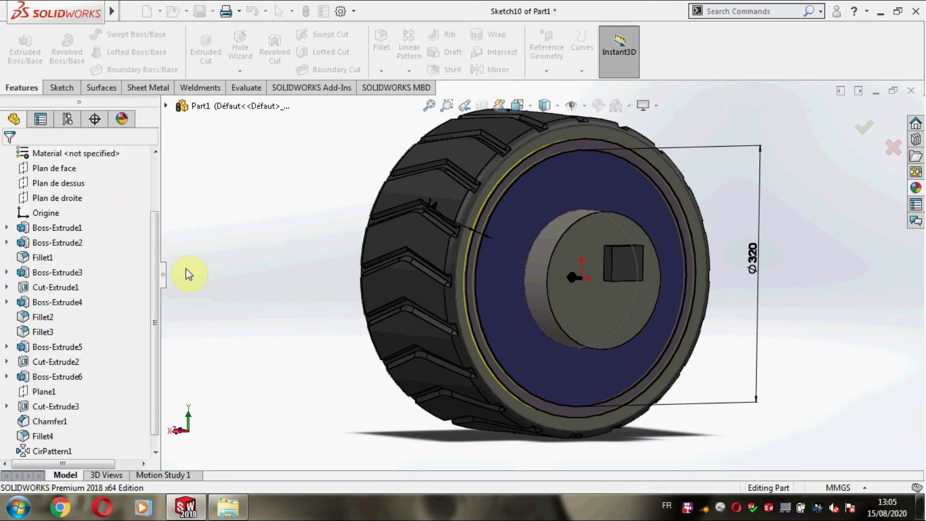
middle_drag(243, 279, 175, 264)
Step: Fillet the two rim groove edges with a 3 mm radius
click(38, 90)
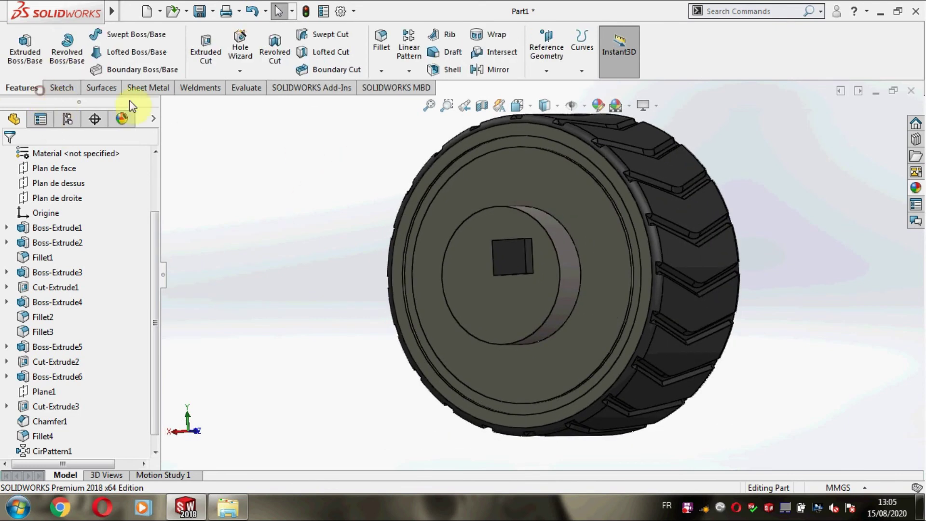
click(387, 43)
scroll(437, 241, down, 3)
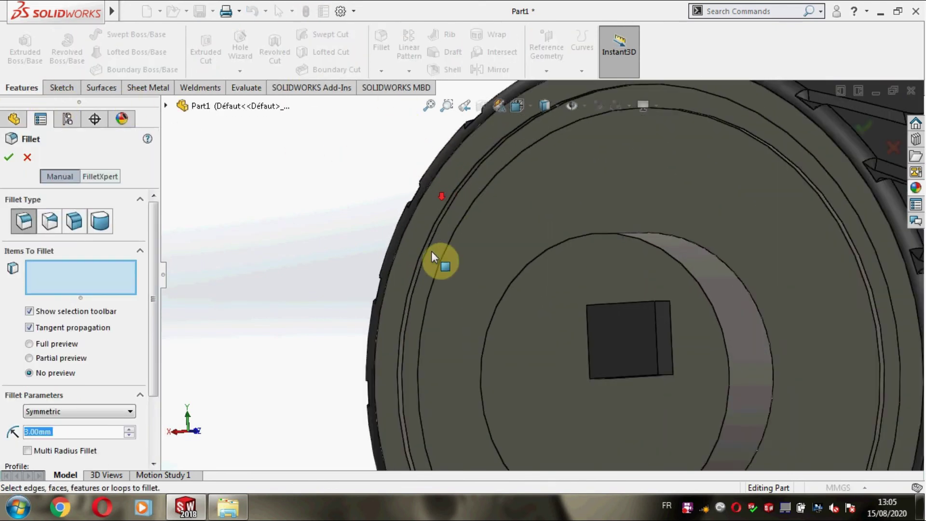
scroll(425, 262, down, 2)
click(423, 256)
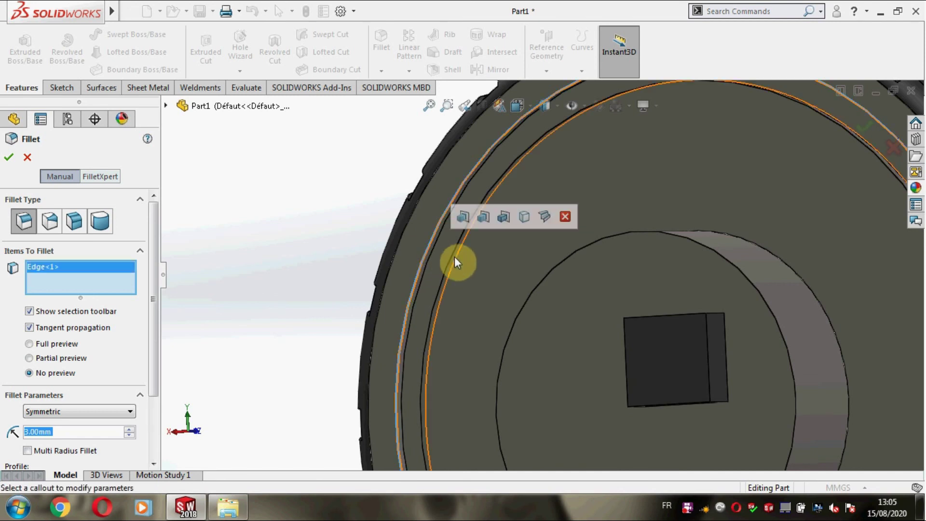
click(453, 262)
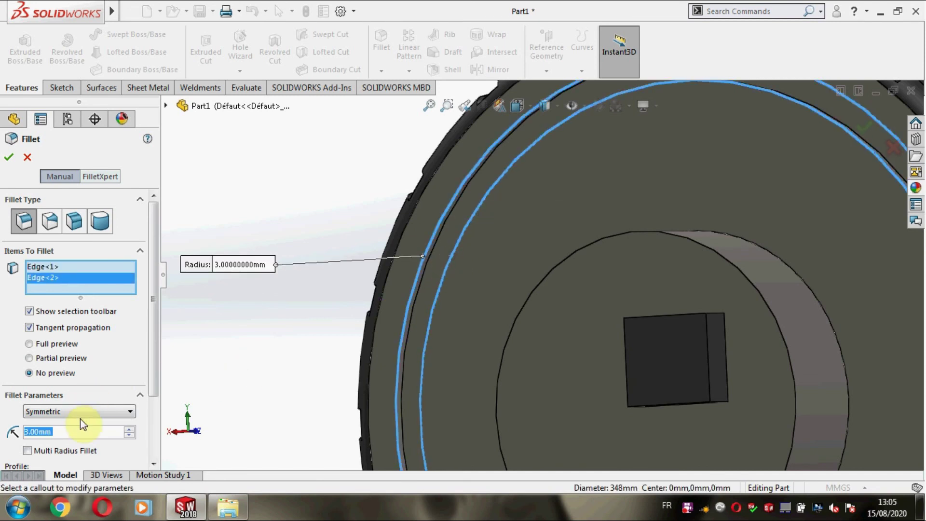
click(7, 158)
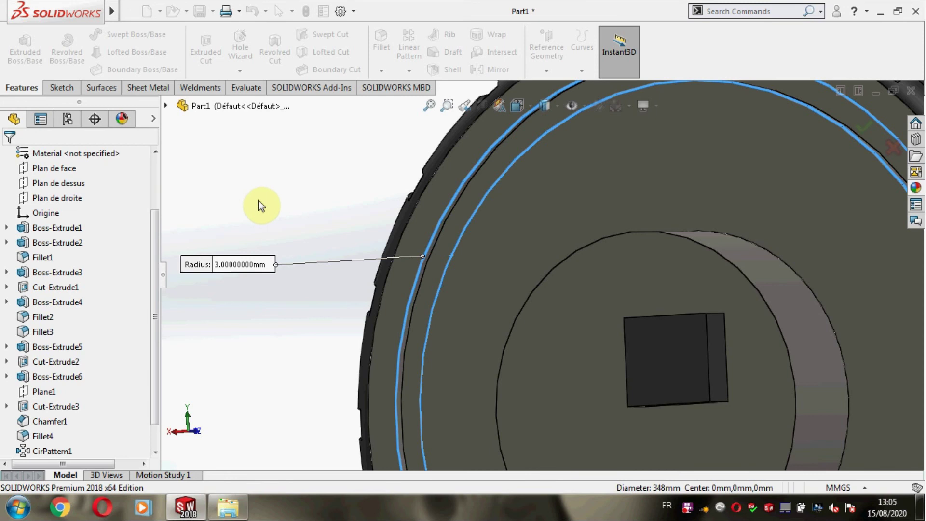
mouse_move(269, 201)
middle_down()
mouse_move(335, 226)
mouse_move(279, 211)
middle_up()
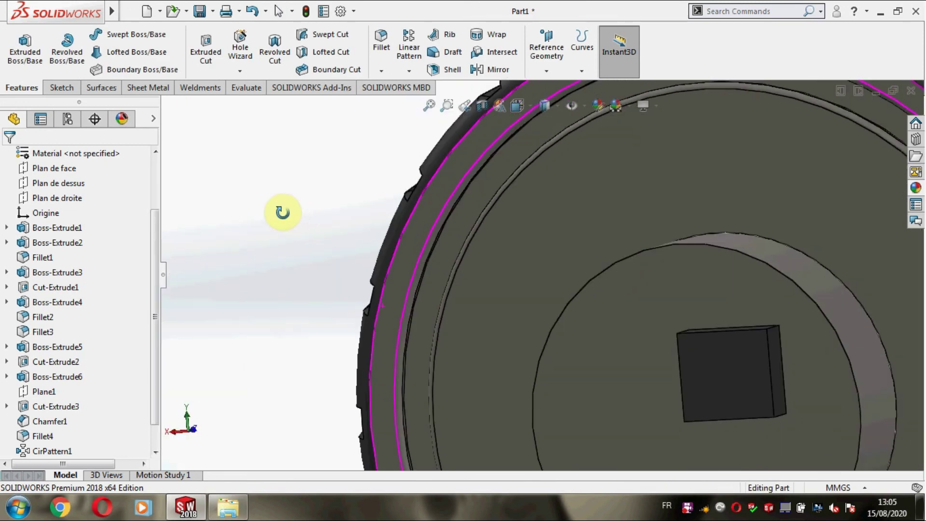
scroll(315, 227, up, 5)
middle_drag(340, 236, 345, 243)
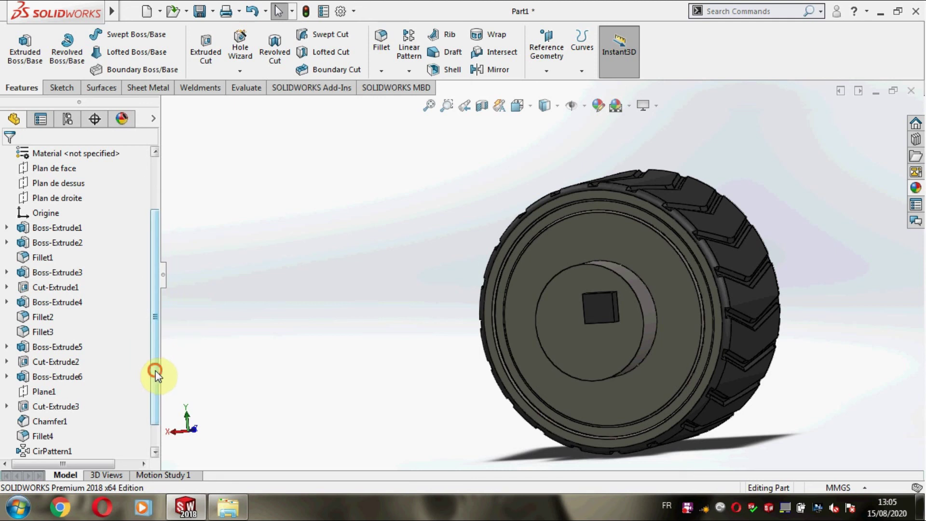
drag(156, 371, 155, 428)
mouse_move(367, 268)
middle_down()
mouse_move(523, 285)
mouse_move(542, 312)
mouse_move(438, 313)
mouse_move(513, 291)
mouse_move(400, 266)
middle_up()
Step: Save the part as 'wheel' inside the scissor lift folder using Save As
click(213, 11)
click(215, 45)
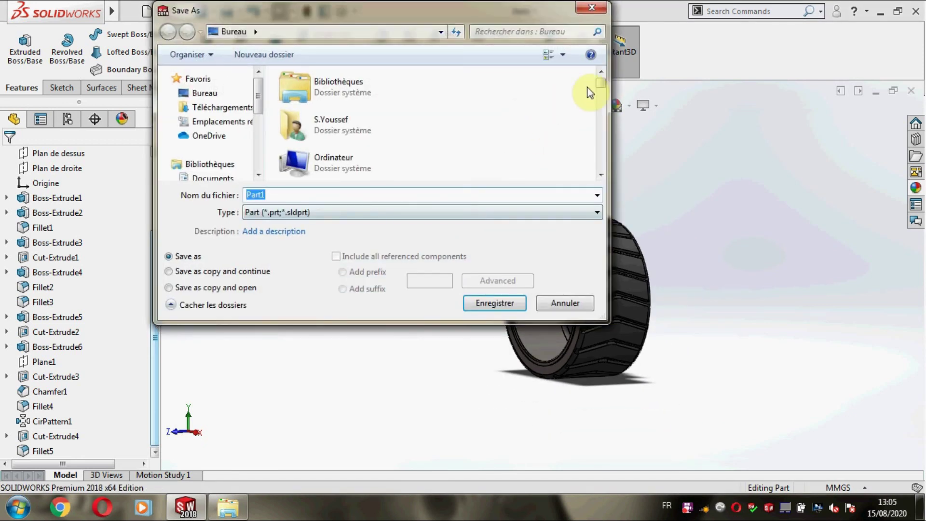
mouse_move(600, 88)
mouse_down()
mouse_move(605, 165)
mouse_move(604, 147)
mouse_up()
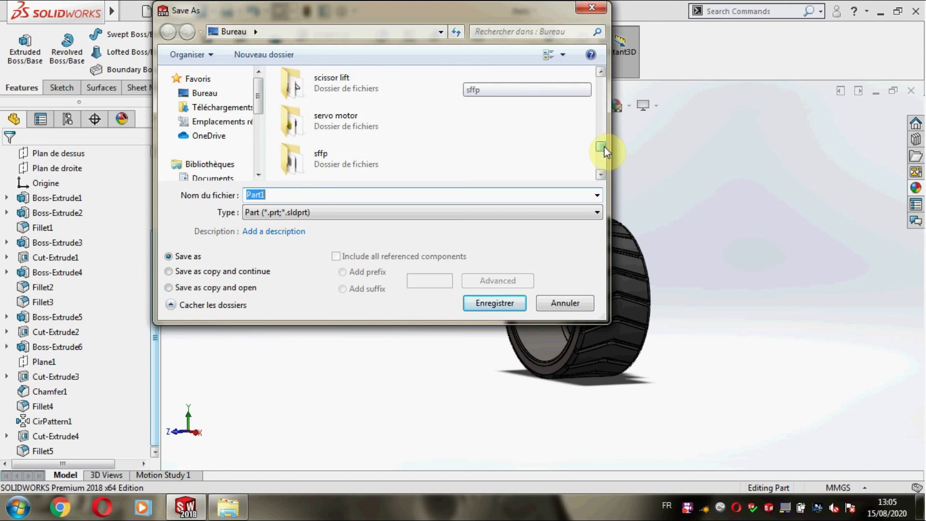
double_click(392, 114)
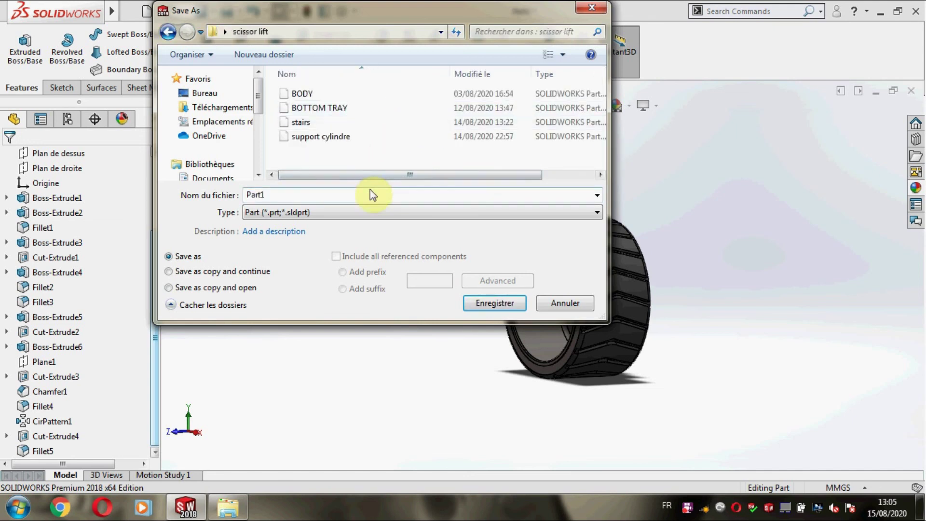
click(372, 193)
text(wheel)
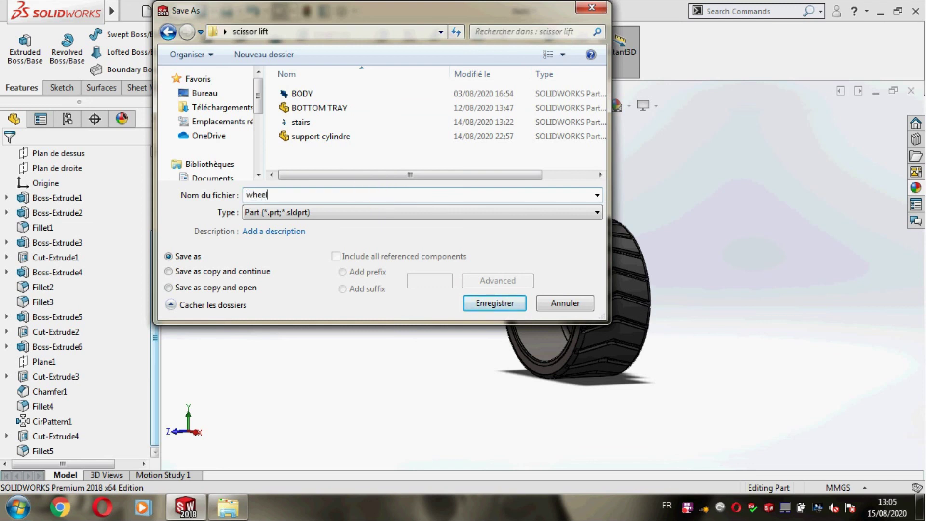
click(502, 307)
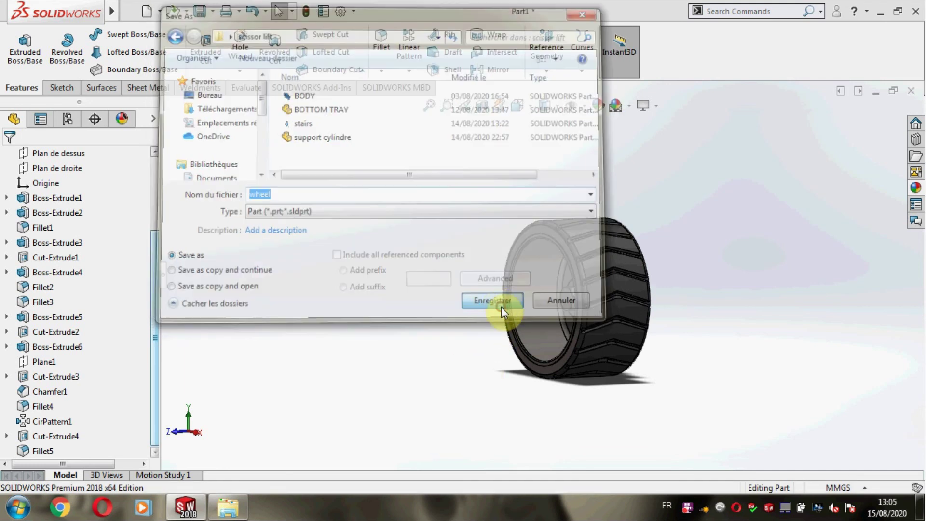